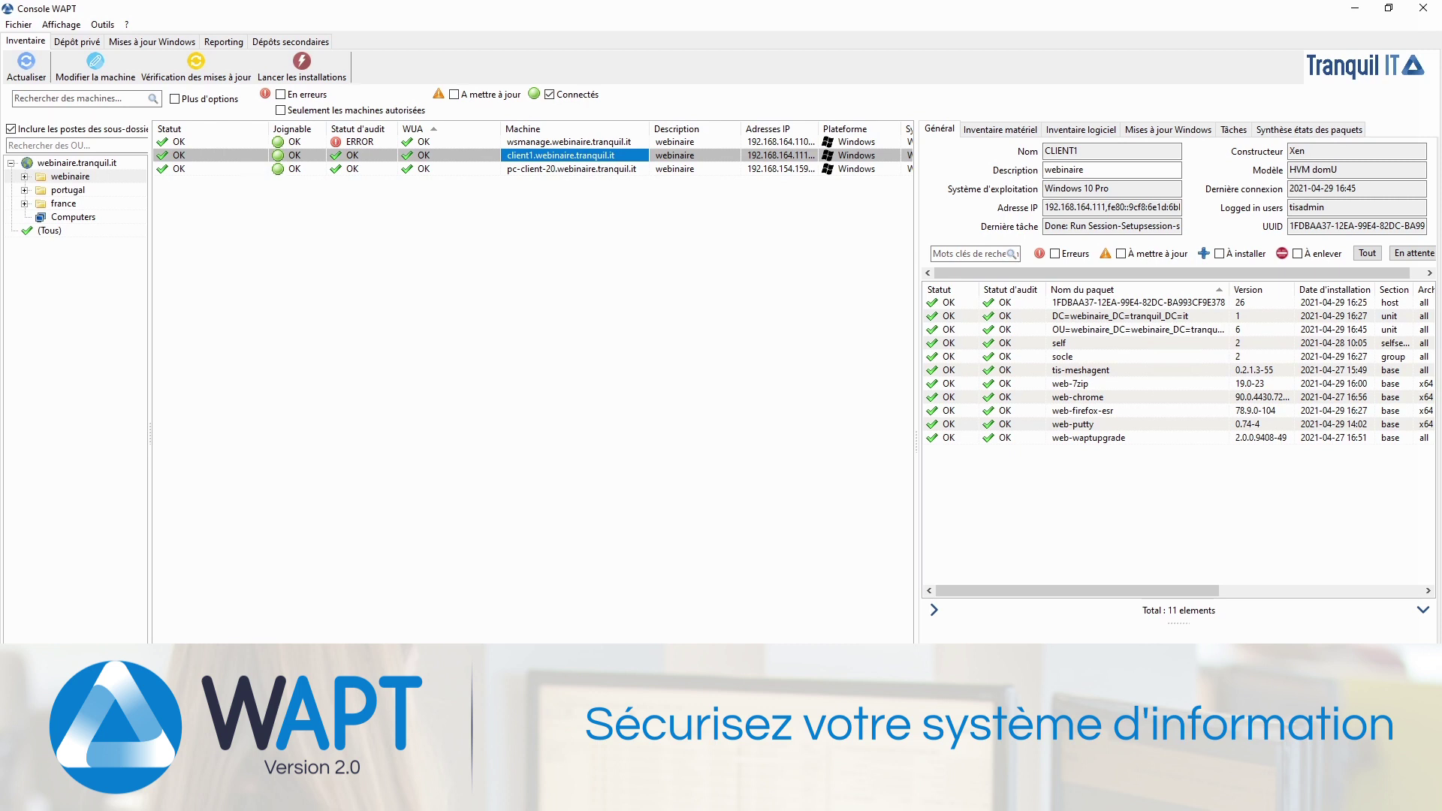
Step: Show only the webinaire unit's machines and start a new private key named after the user
left_click(50, 230)
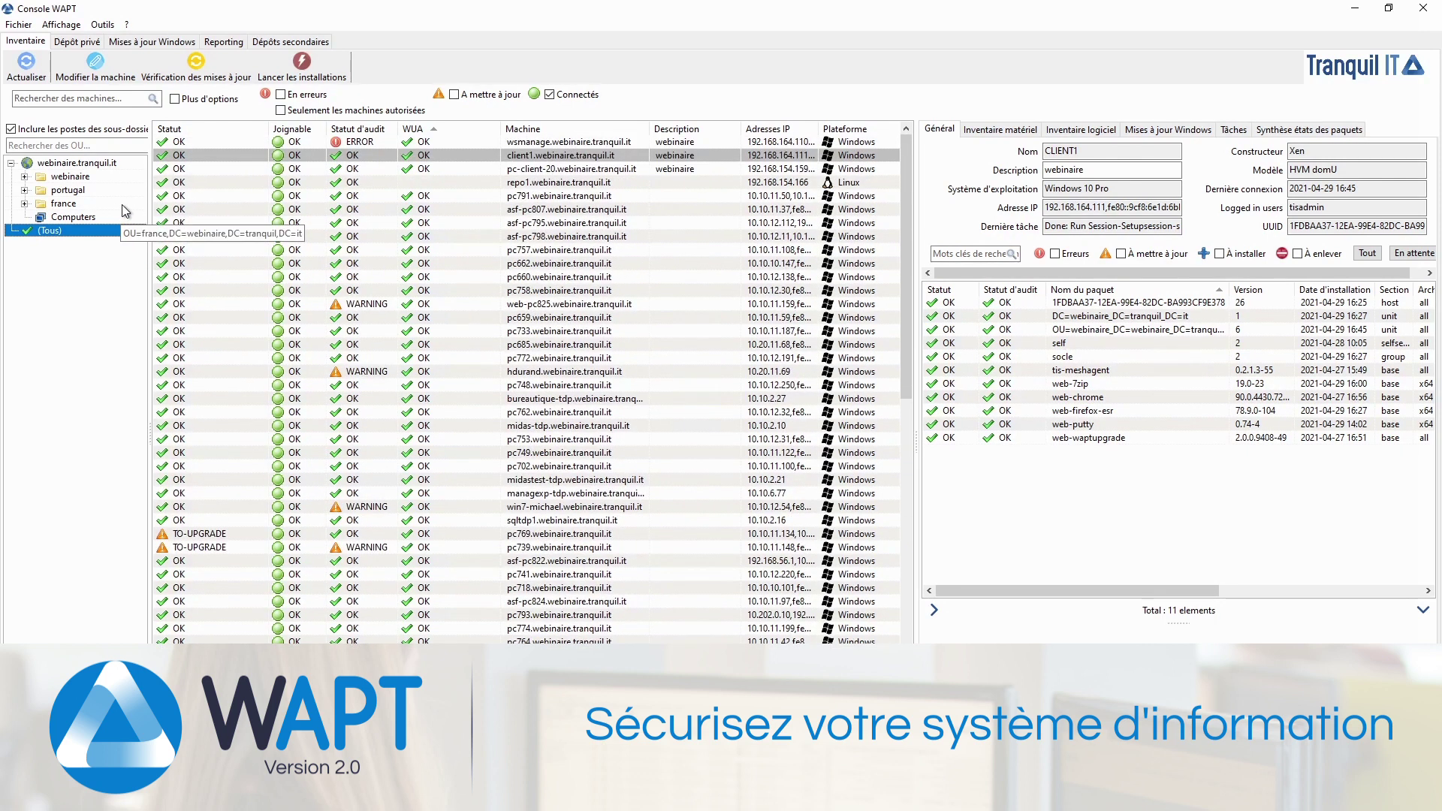
left_click(78, 177)
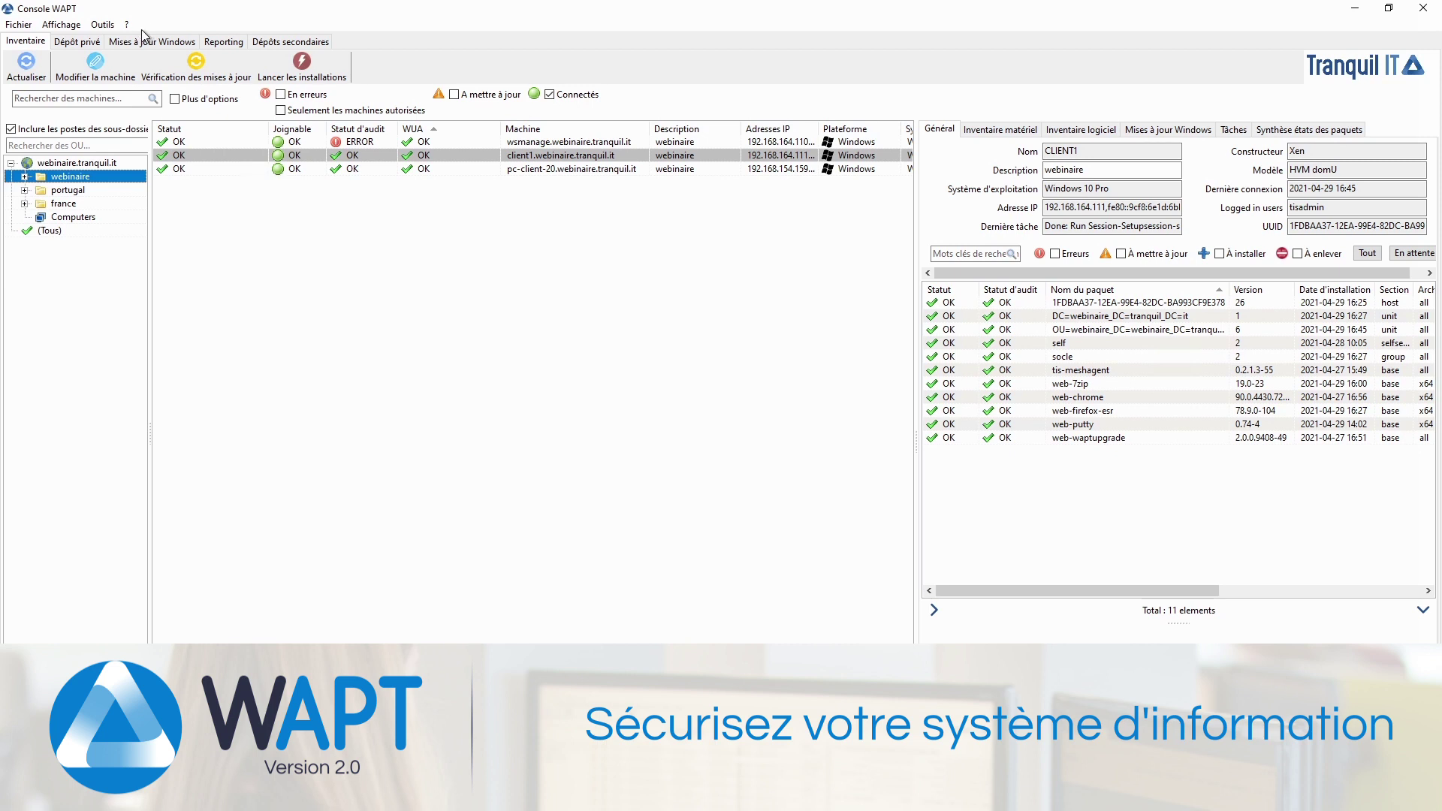
left_click(103, 25)
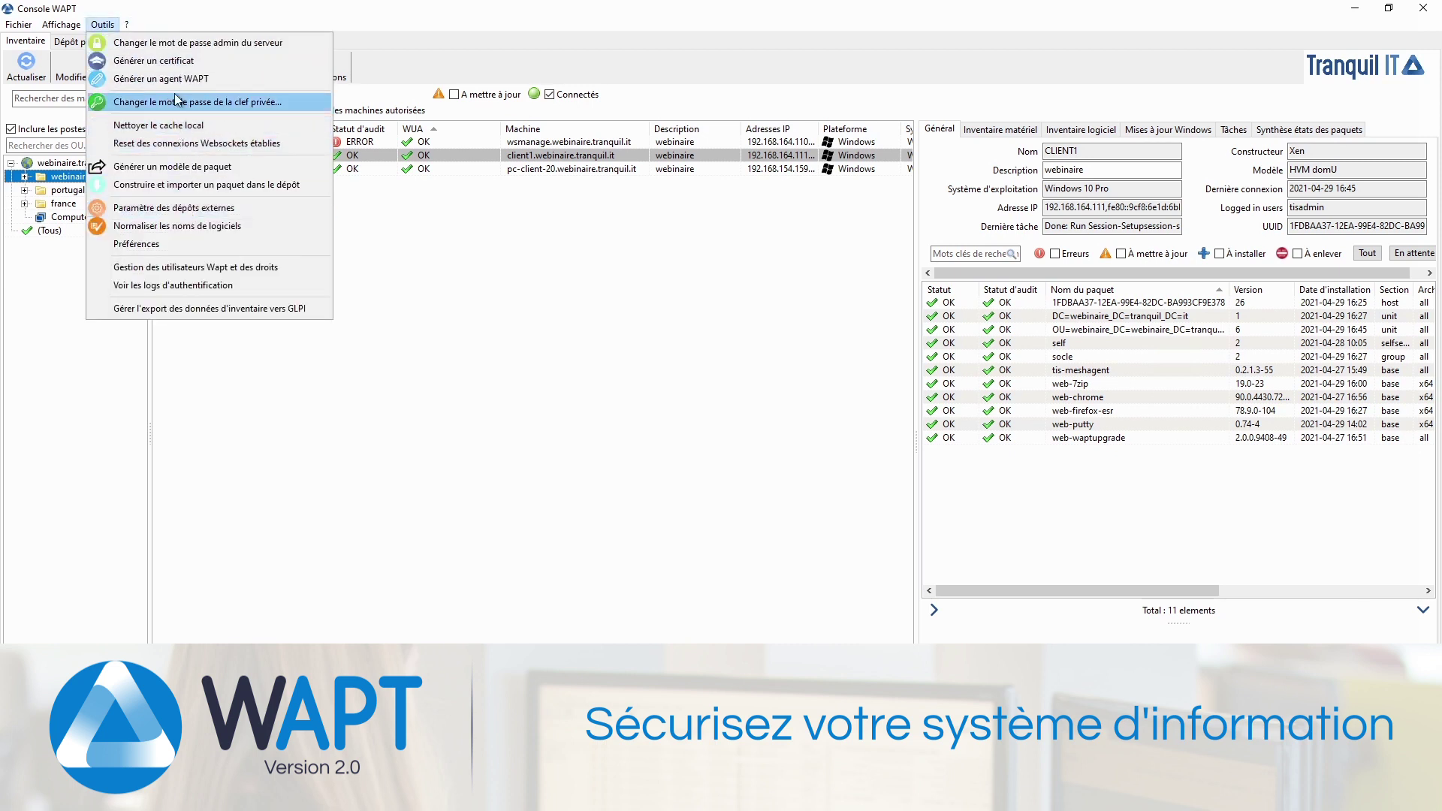
left_click(171, 60)
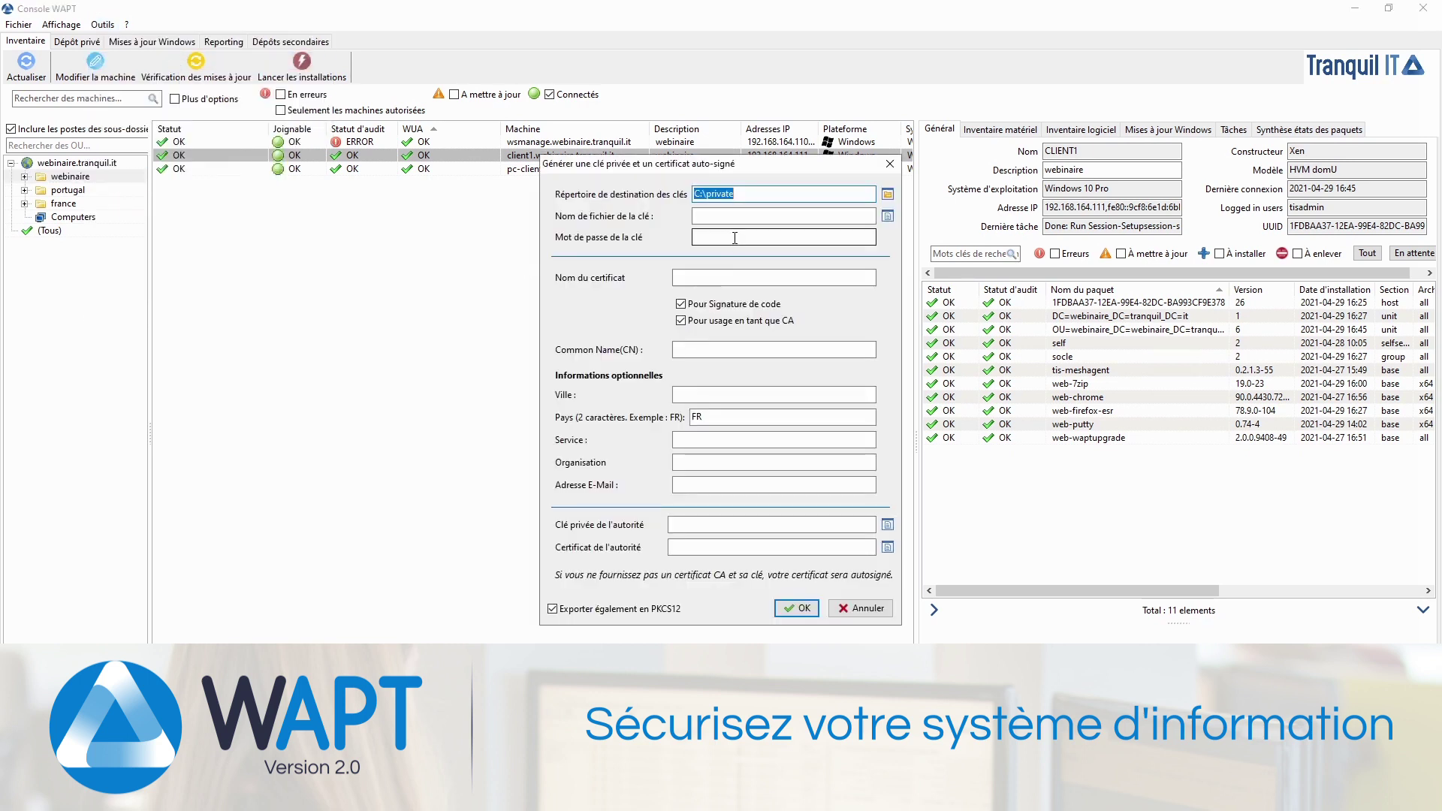
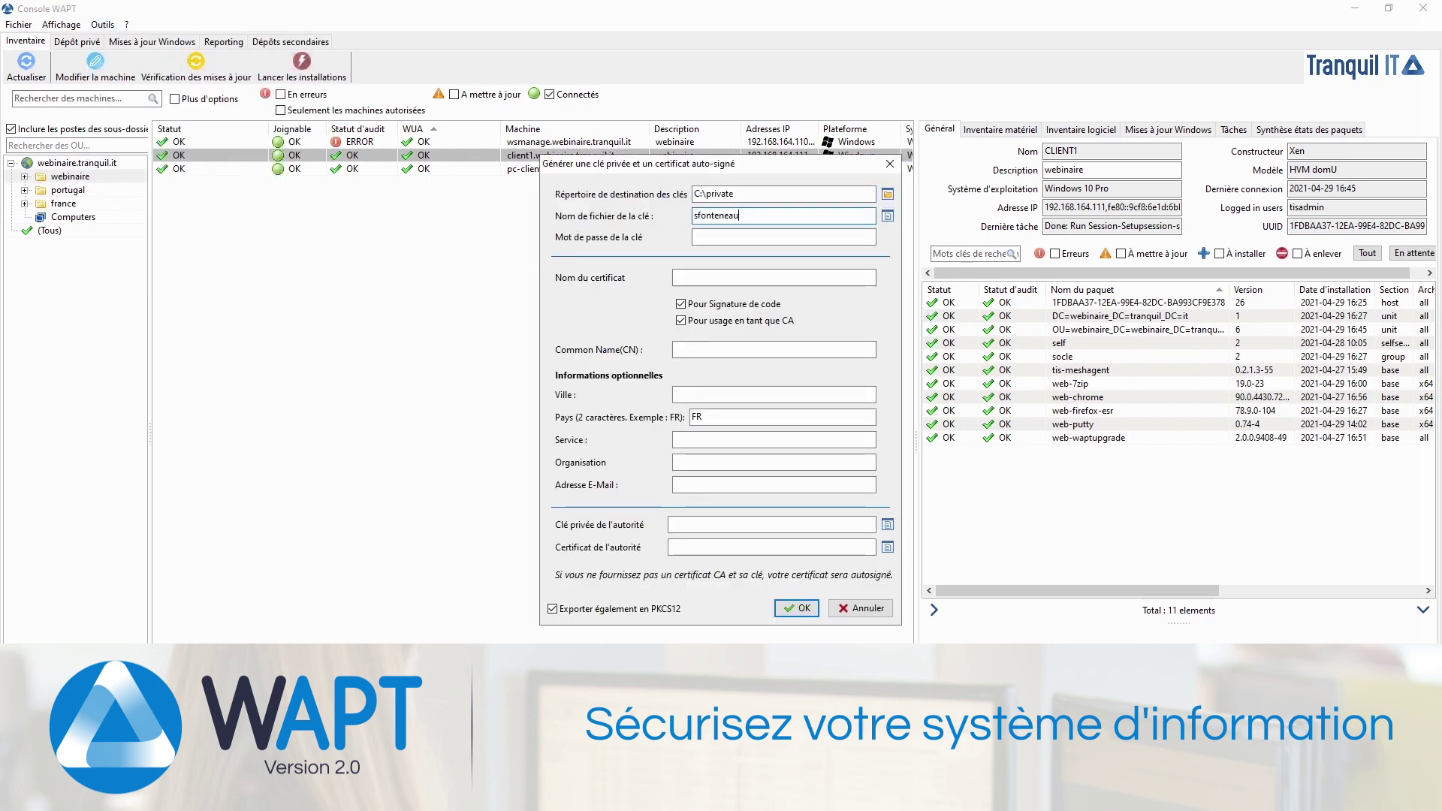
key("Tab")
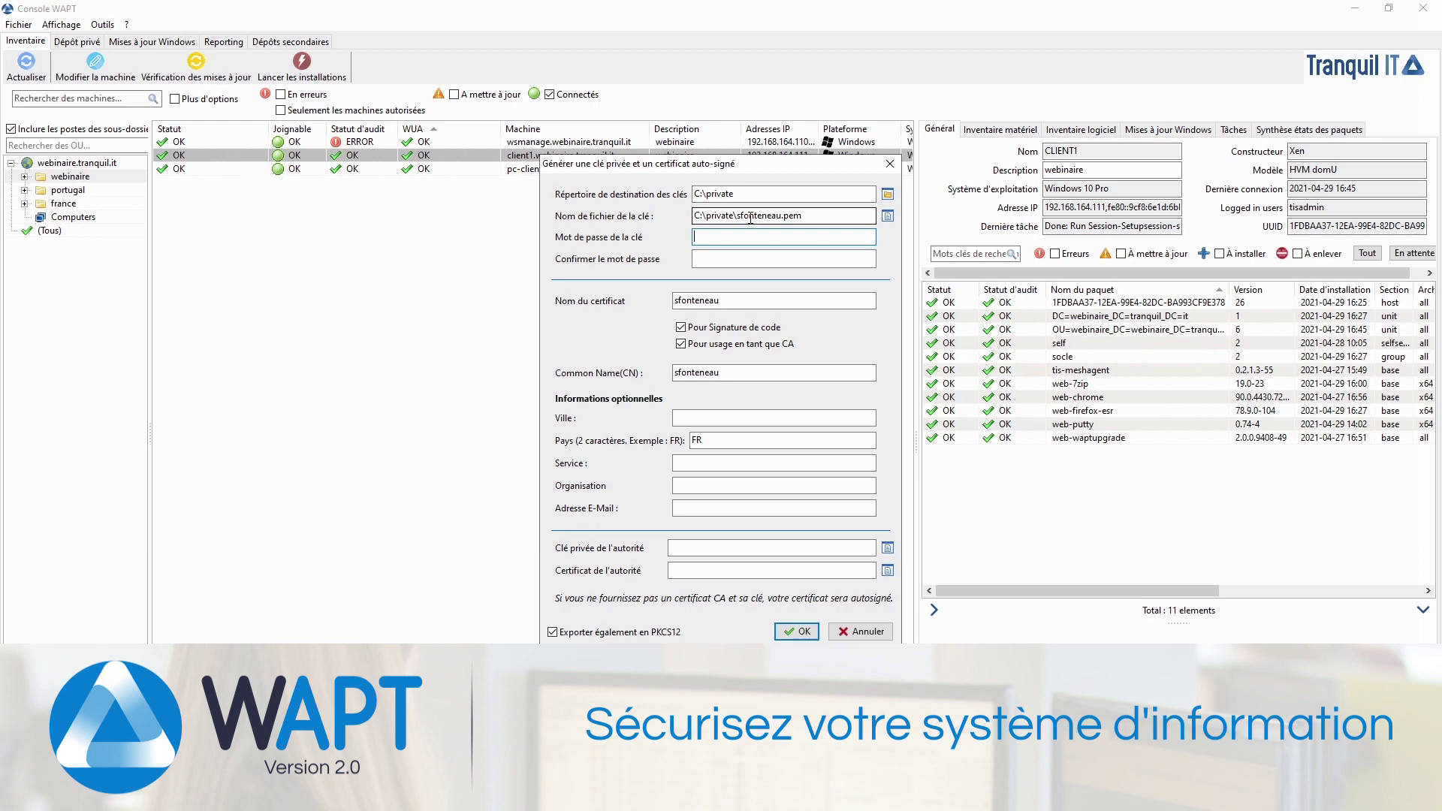
Step: Protect the key with a password, disable CA use, and generate the self-signed key and certificate
type("********")
key("Tab")
type("********")
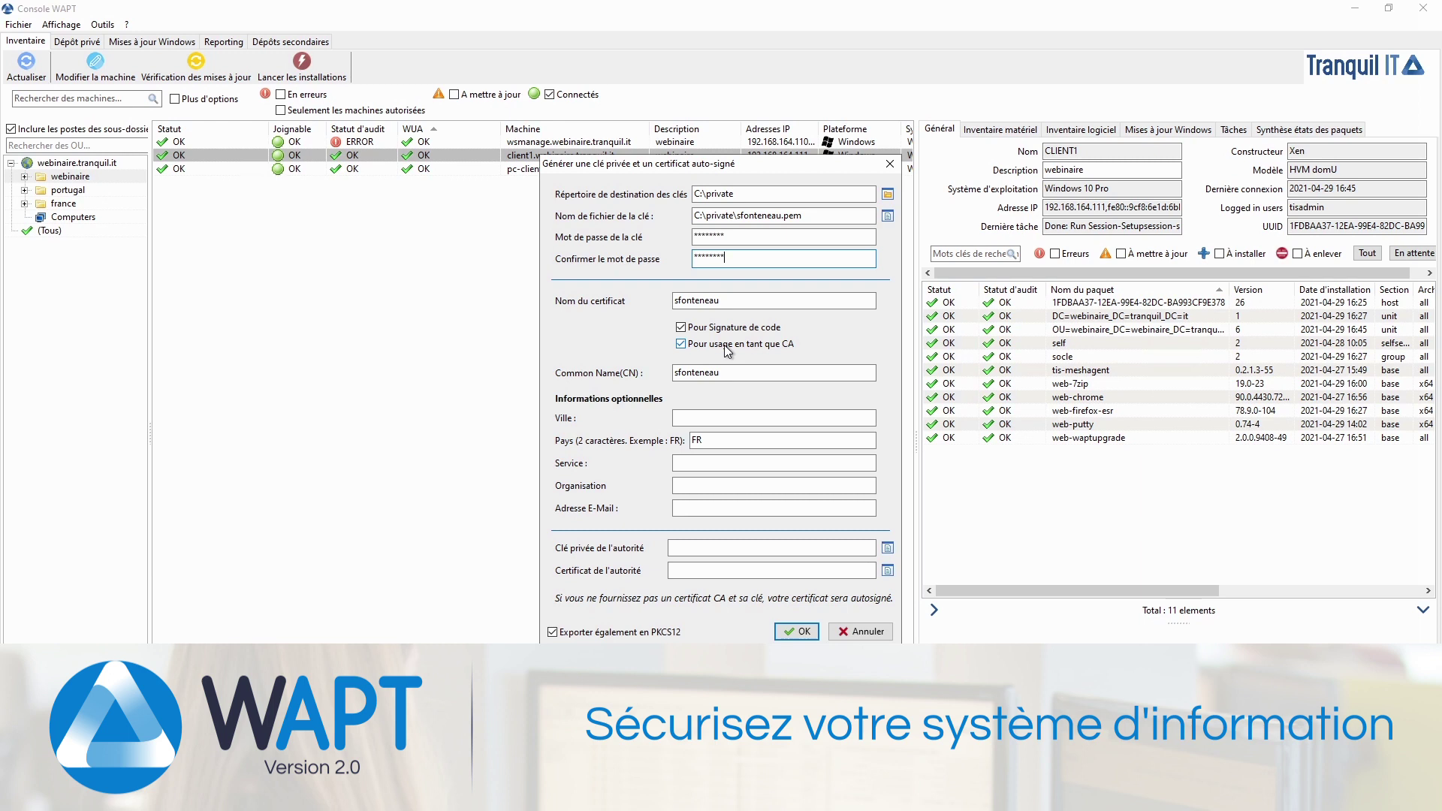
left_click(727, 348)
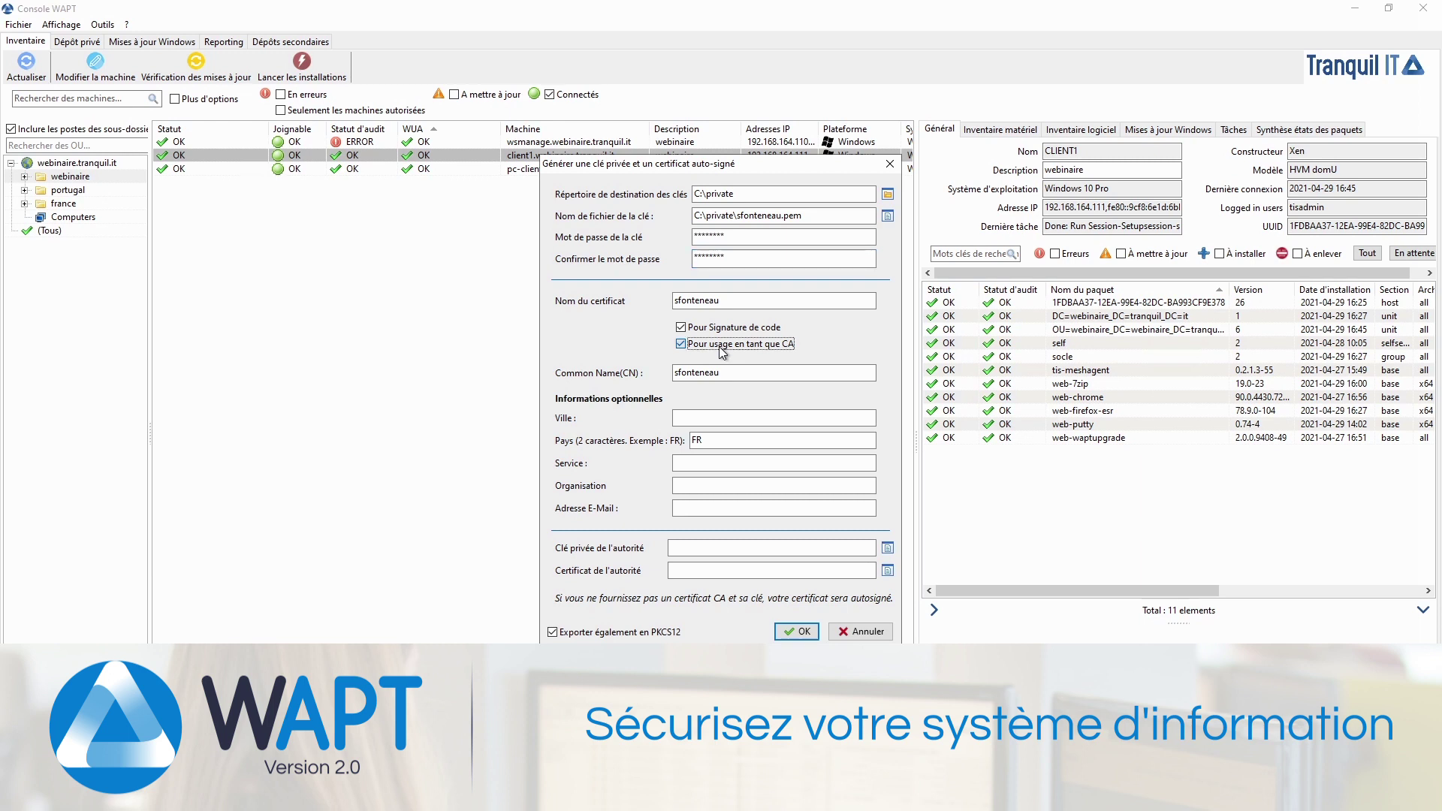
left_click(804, 631)
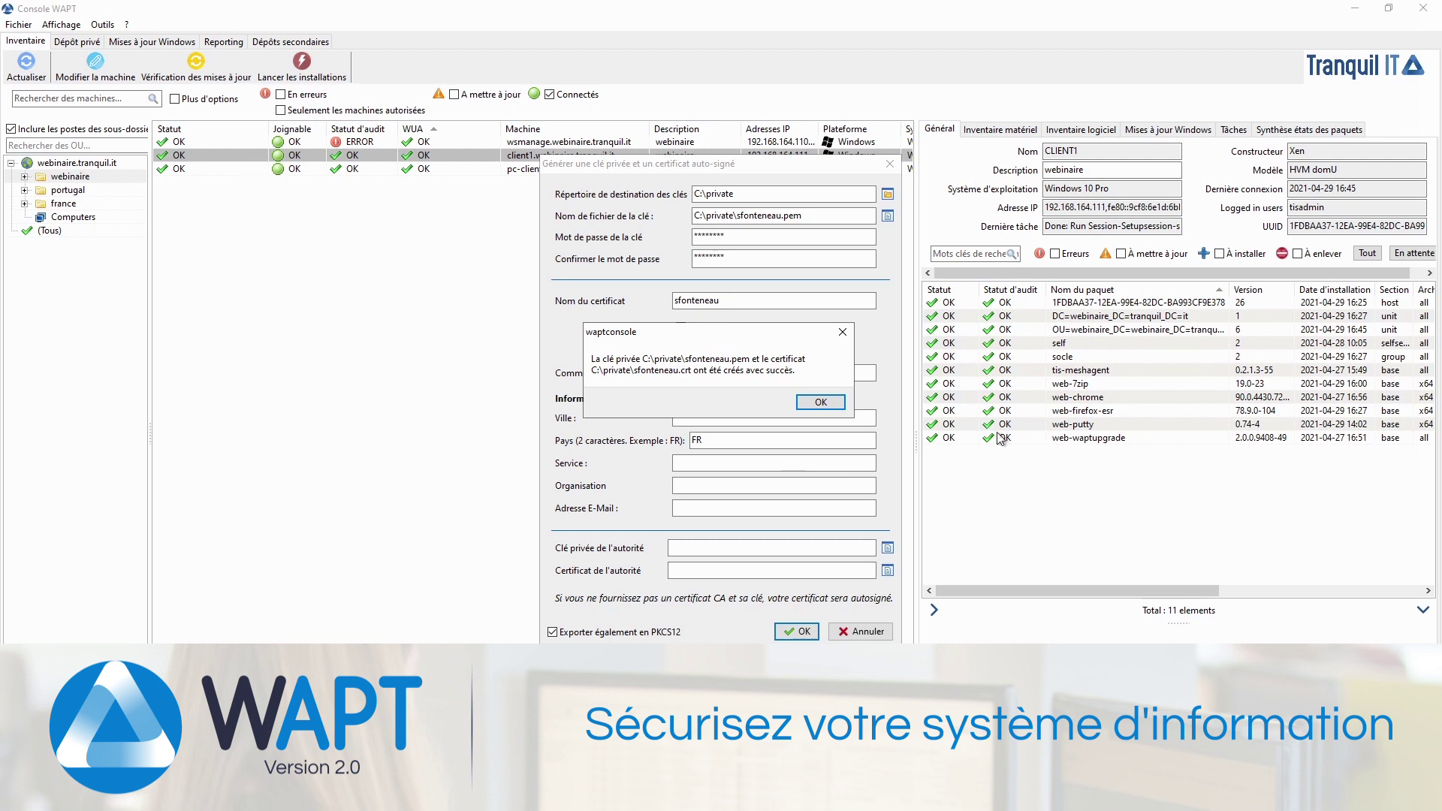
left_click(821, 402)
key("super+e")
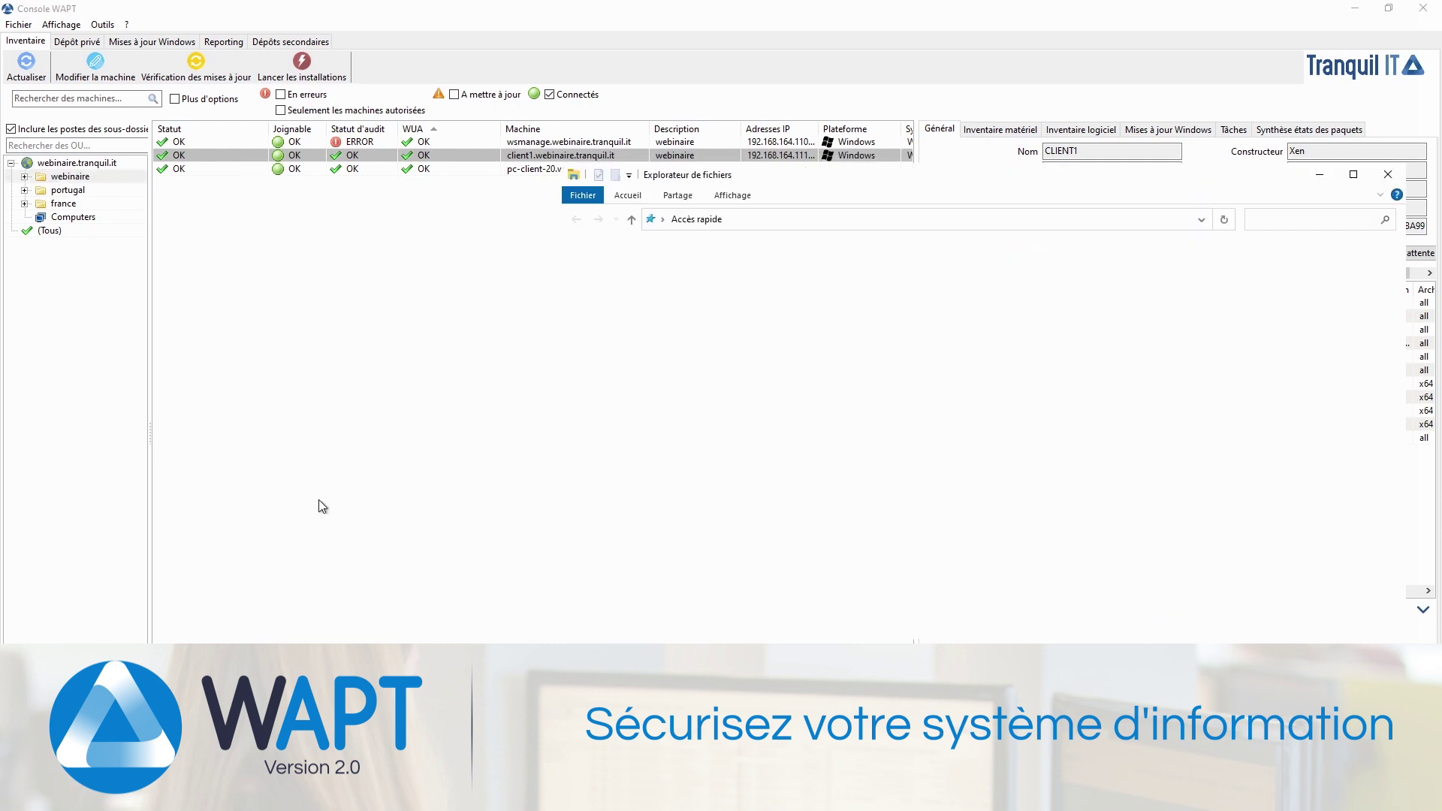
Step: Check that the new .pem and .crt files are in C:\private, then return to the console
left_click(609, 449)
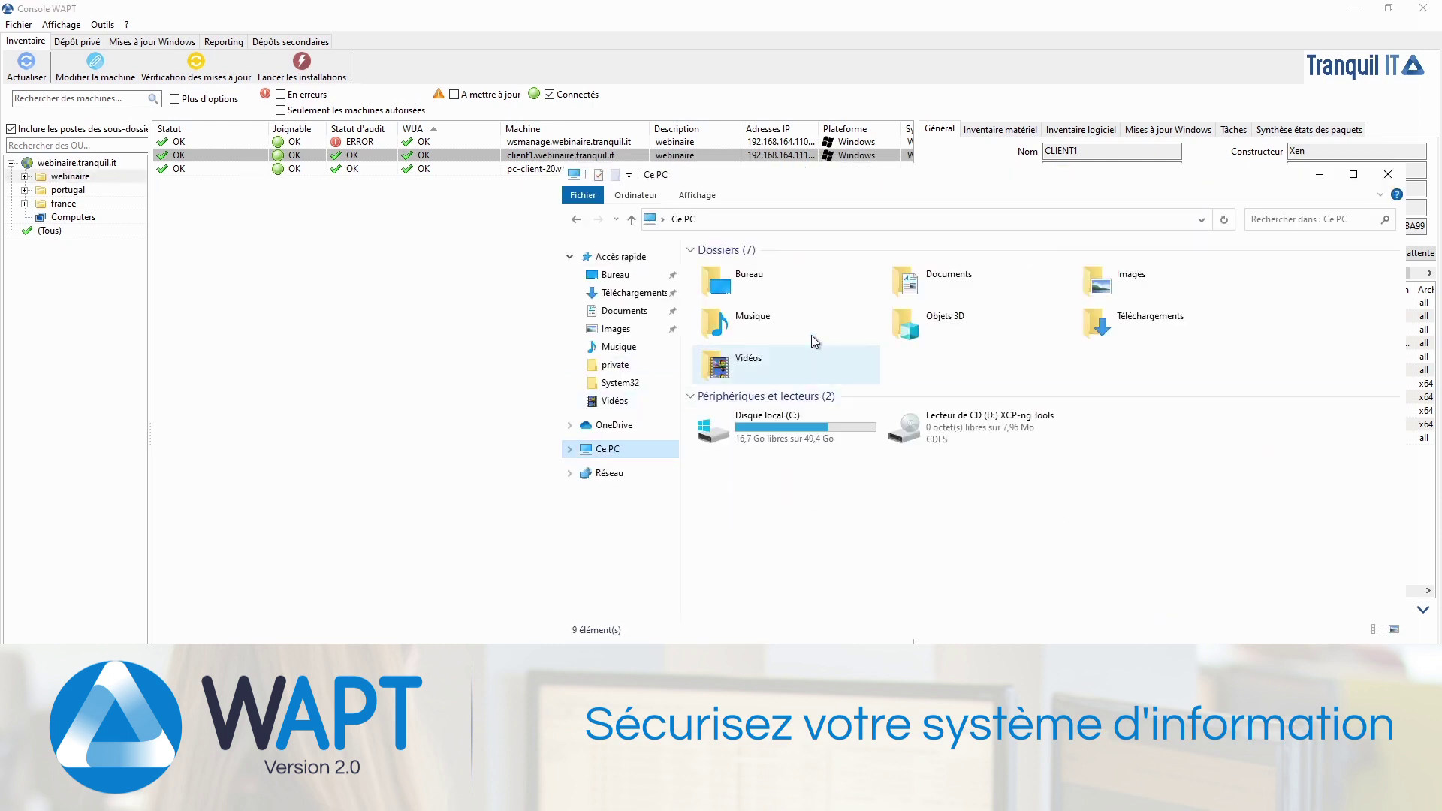
double_click(780, 424)
double_click(743, 289)
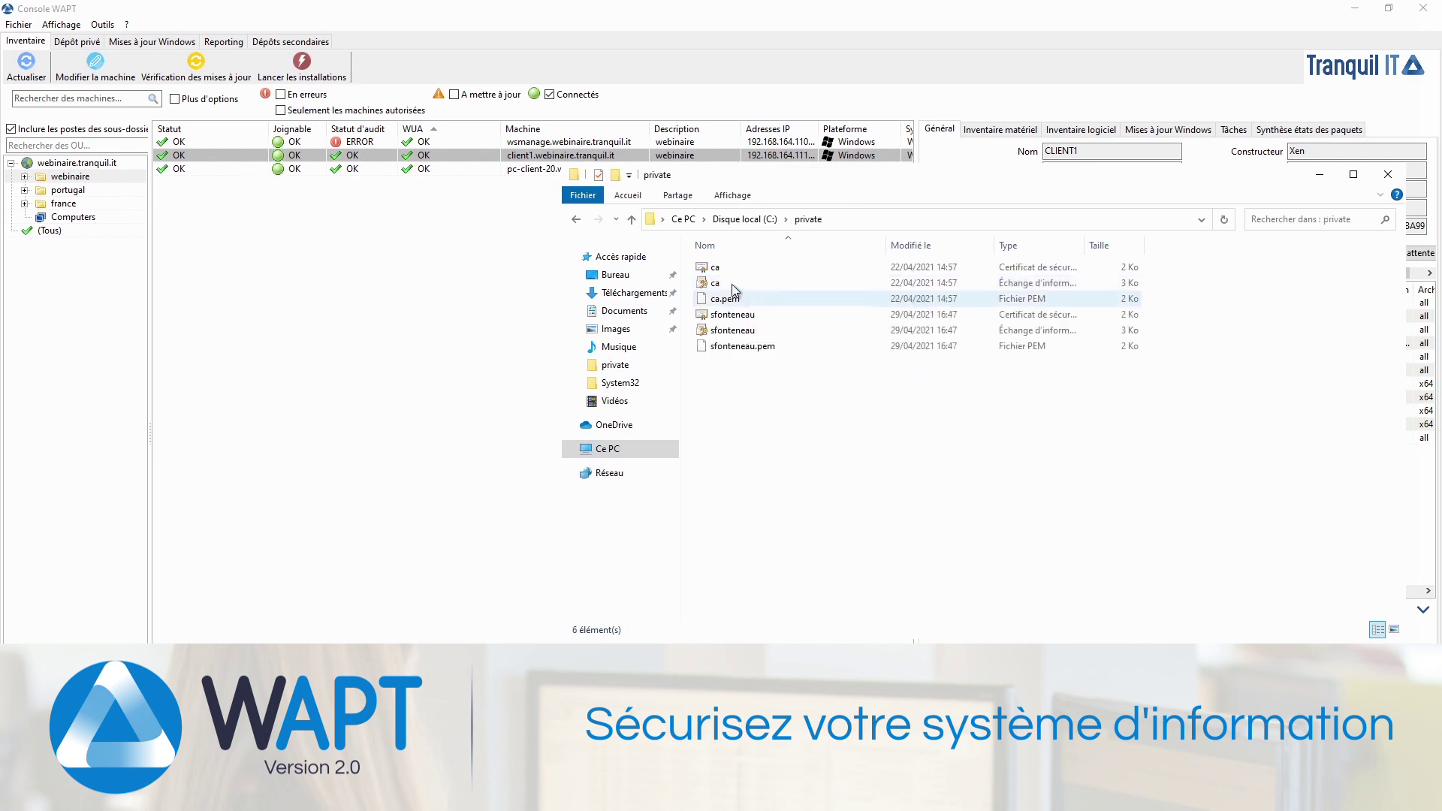
left_click(760, 330)
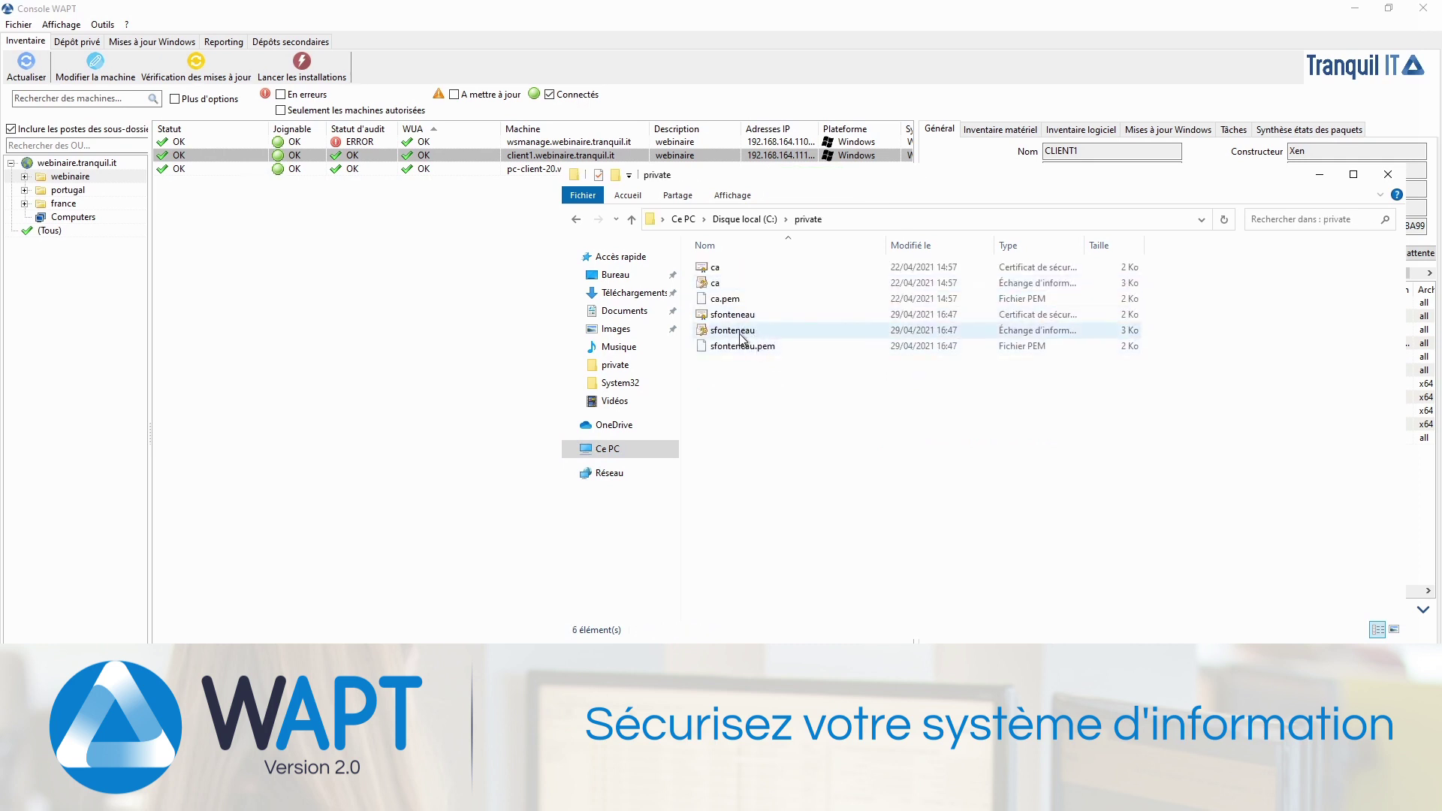
left_click(426, 308)
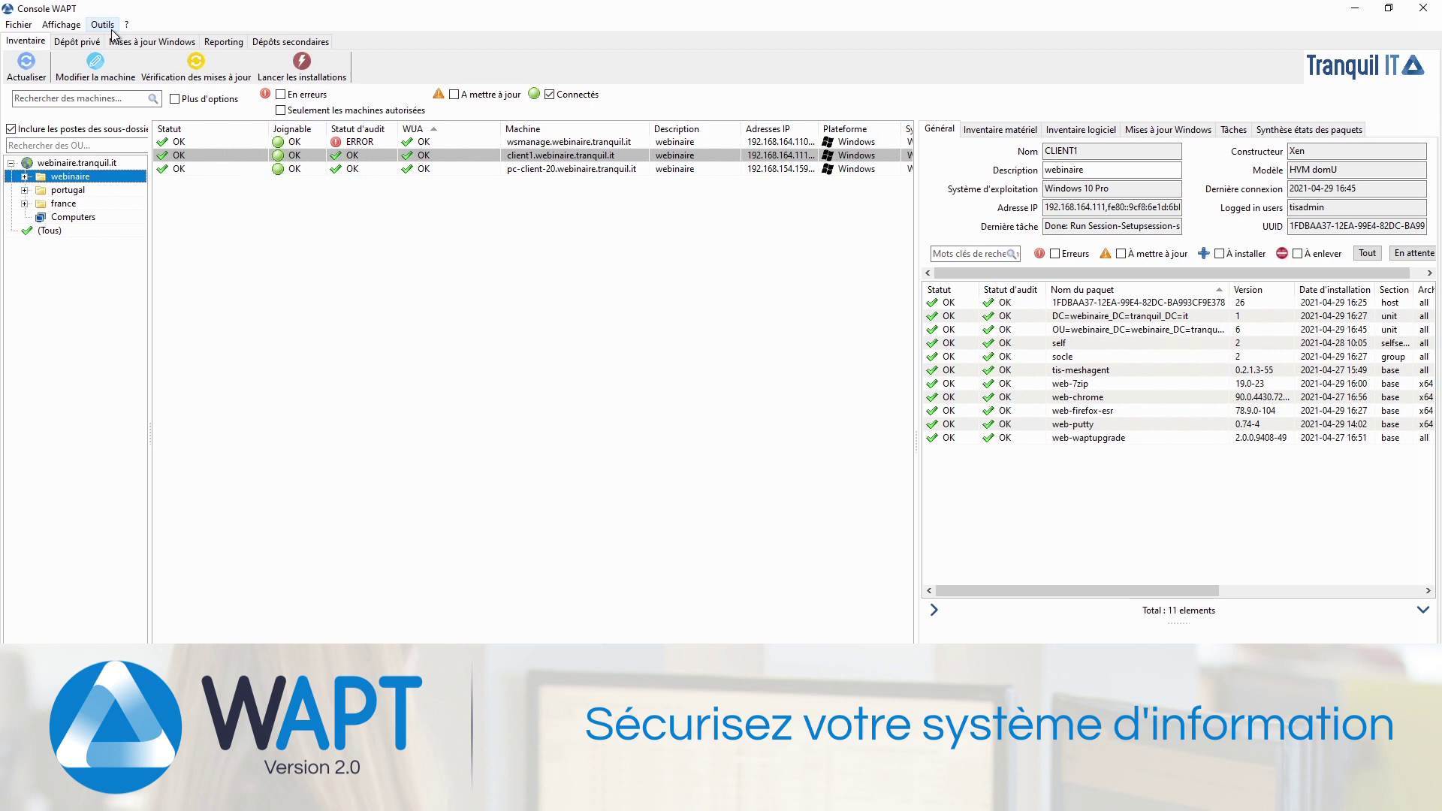
Step: Start a certificate package template from the user's .crt file in C:\private
left_click(103, 24)
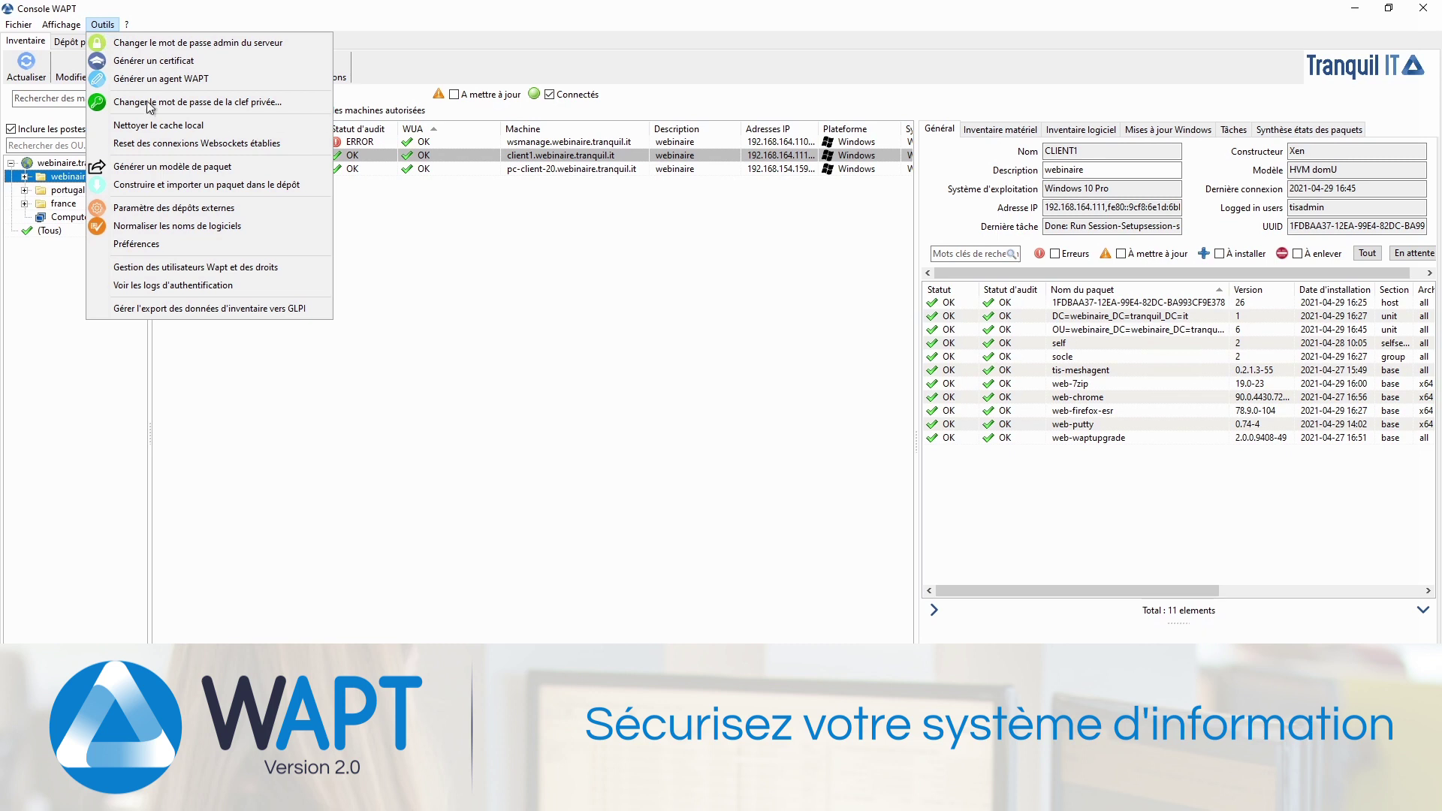
left_click(227, 169)
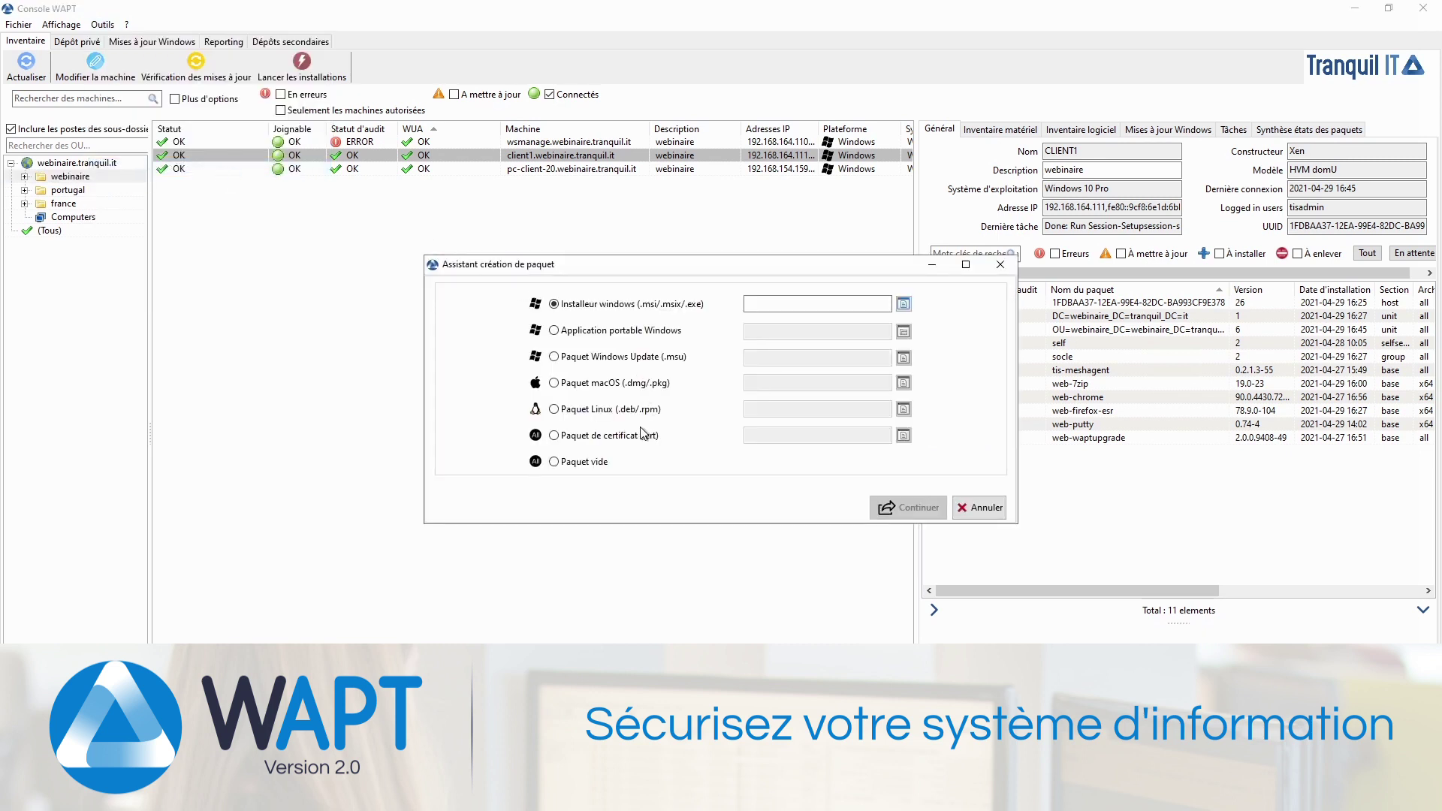
left_click(587, 437)
left_click(905, 435)
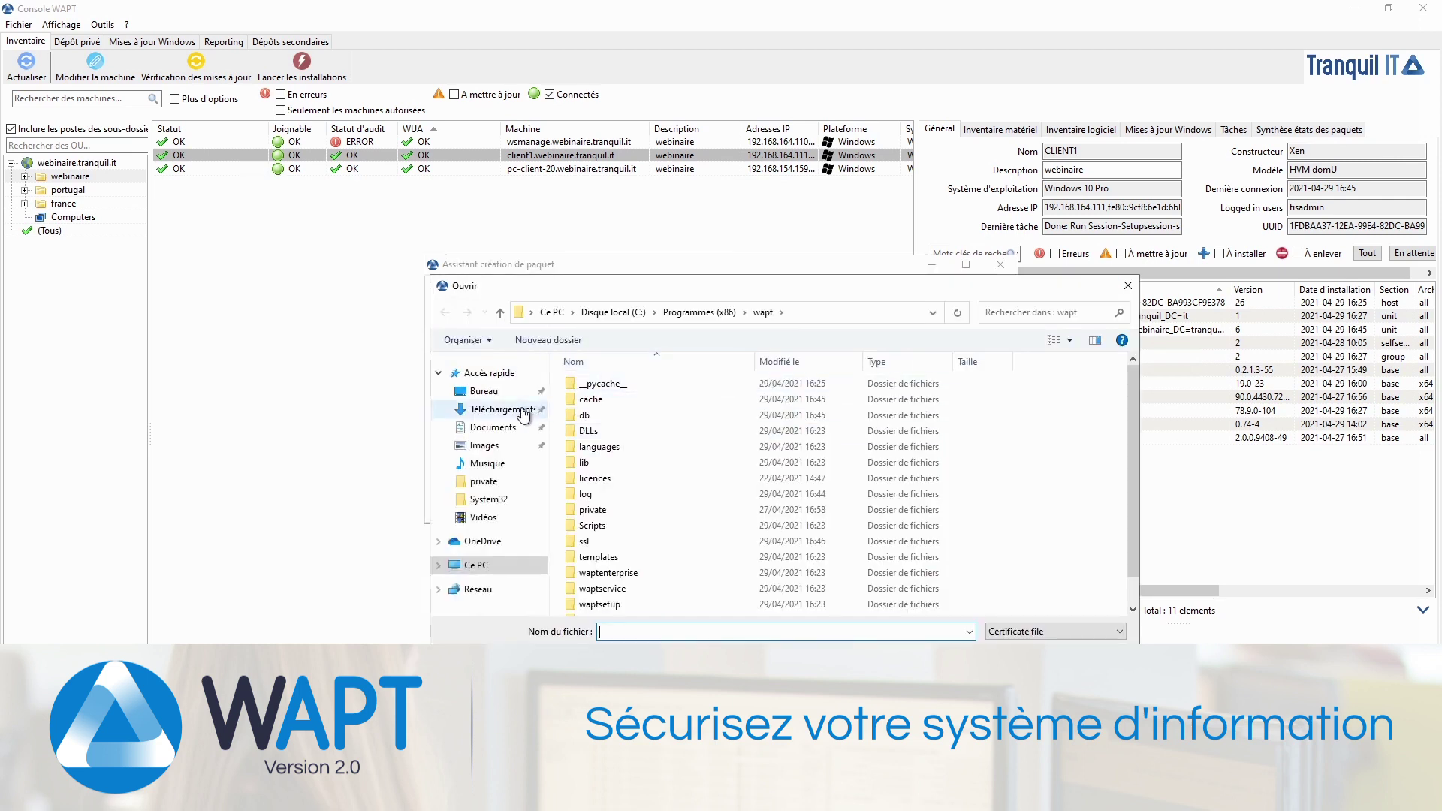
left_click(613, 313)
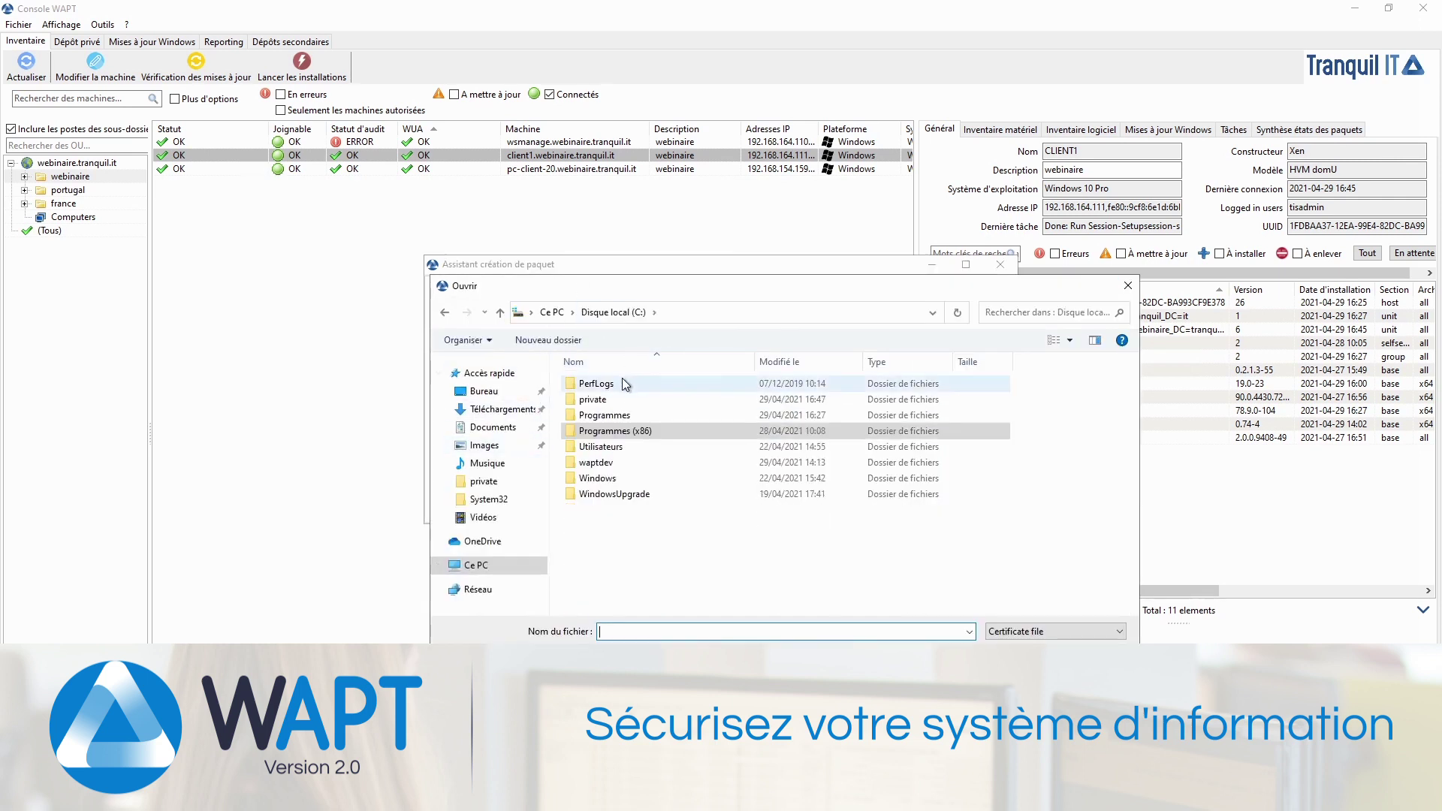
double_click(617, 402)
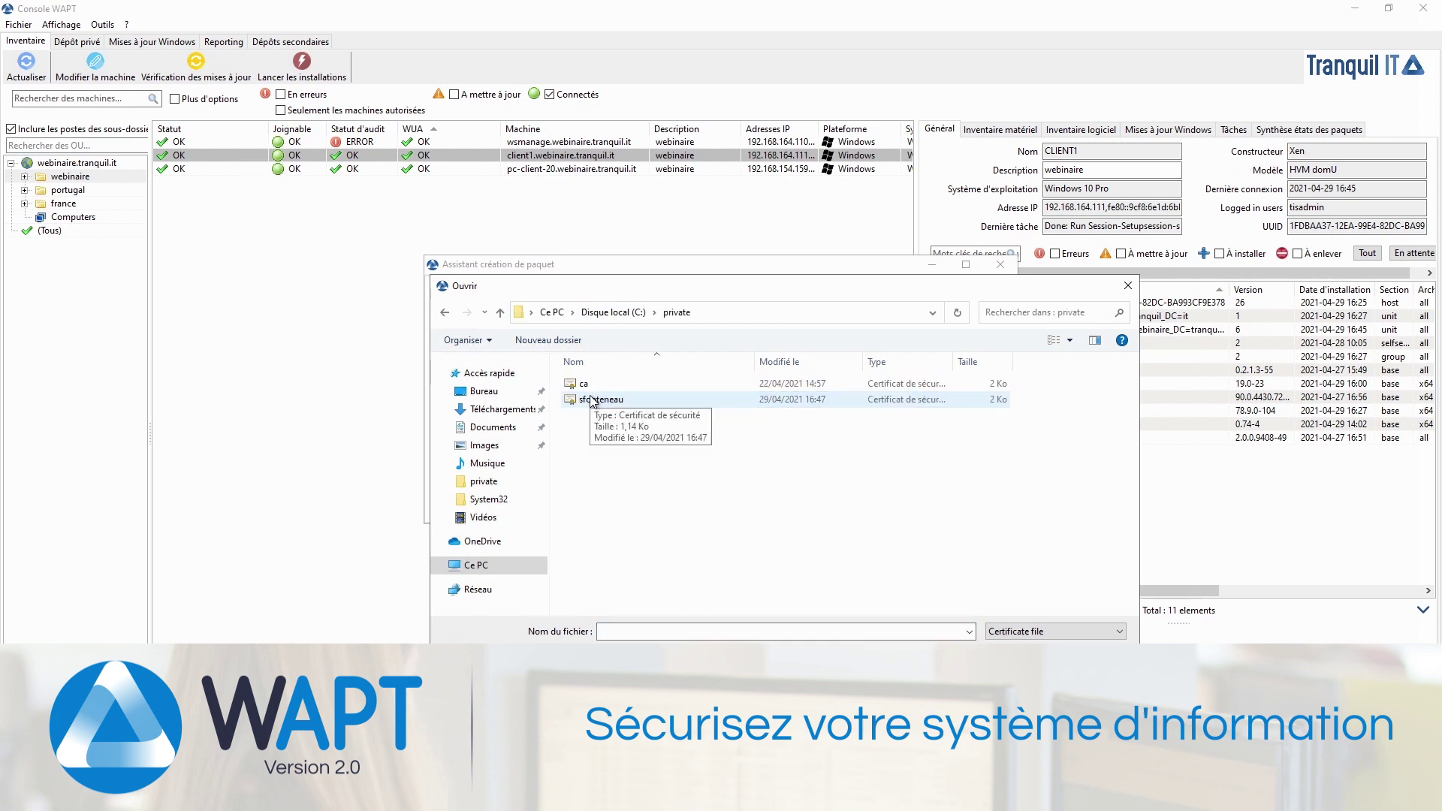
double_click(599, 400)
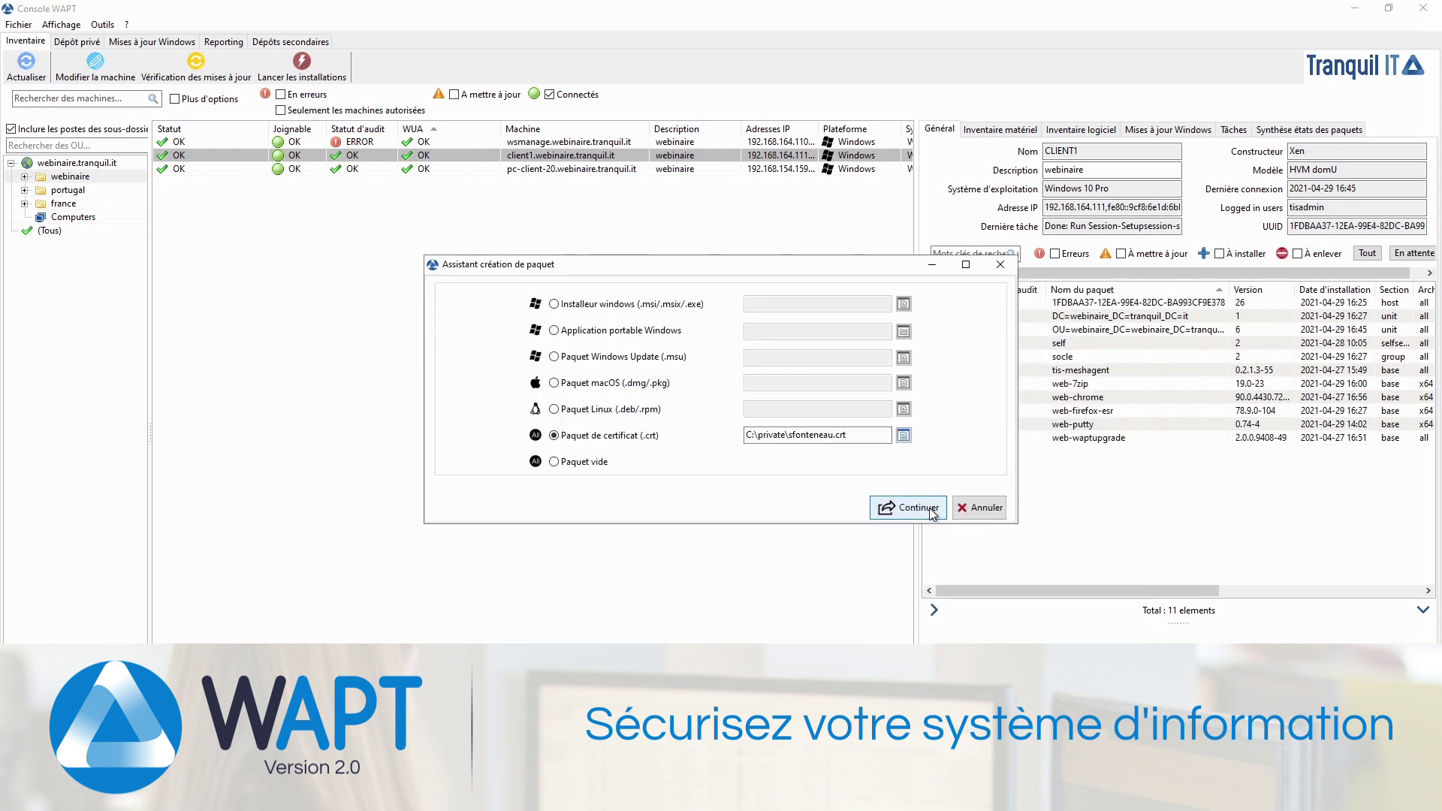
Step: Build the certificate package and upload it directly to the repository
left_click(931, 511)
left_click(651, 316)
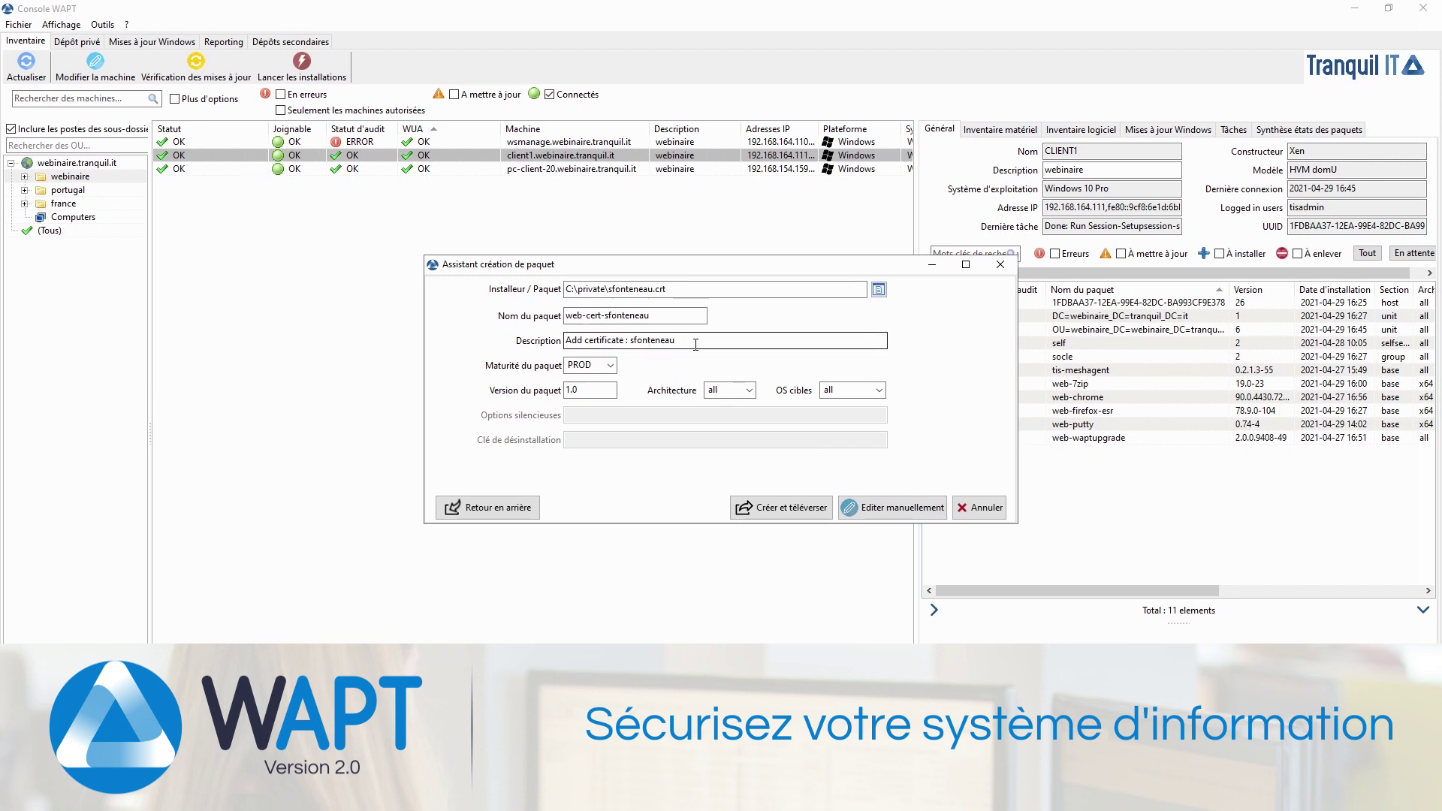
left_click(804, 512)
left_click(703, 402)
left_click(814, 399)
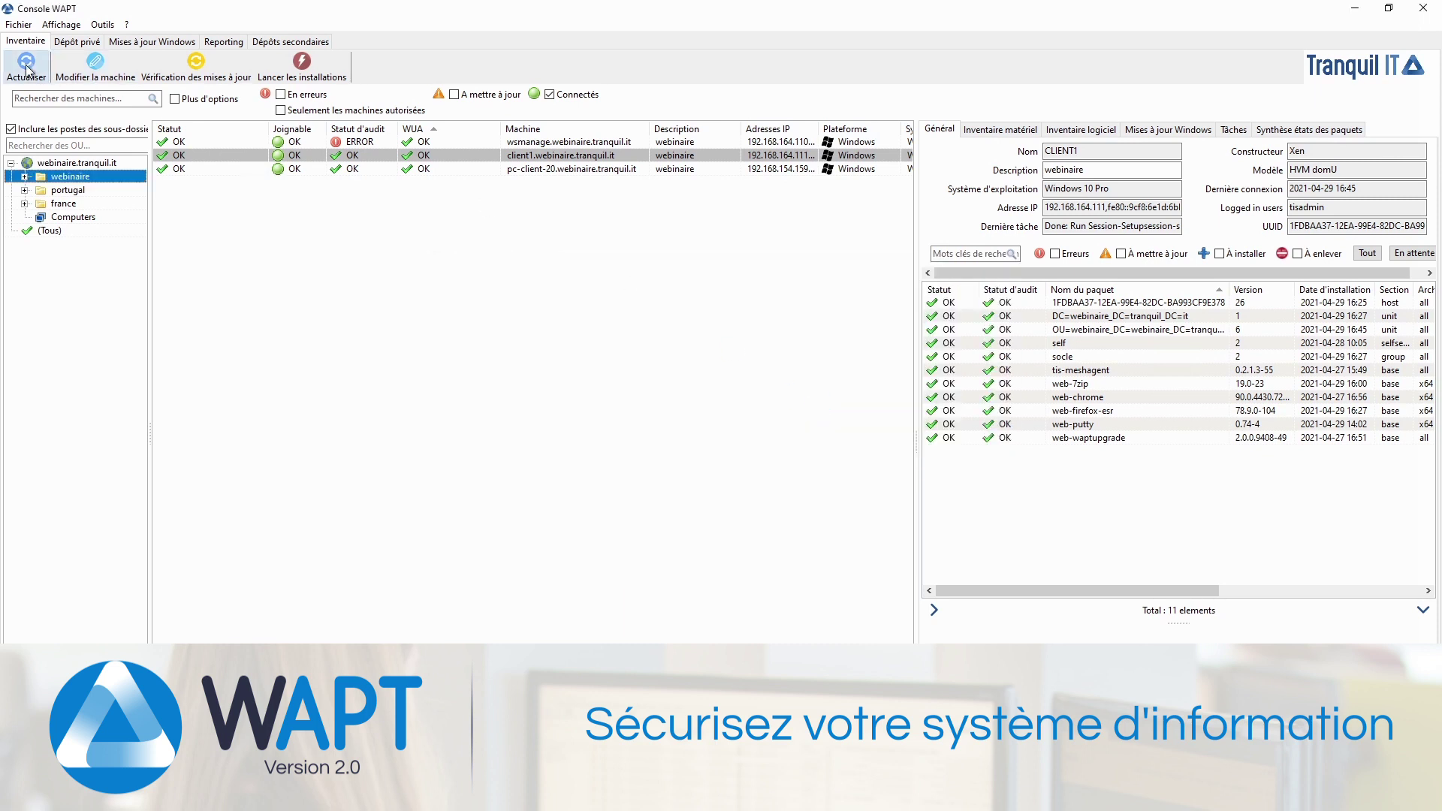
Step: Filter the private repository by 'cert' to find the new certificate package, then clear the filter
left_click(89, 44)
type("cert")
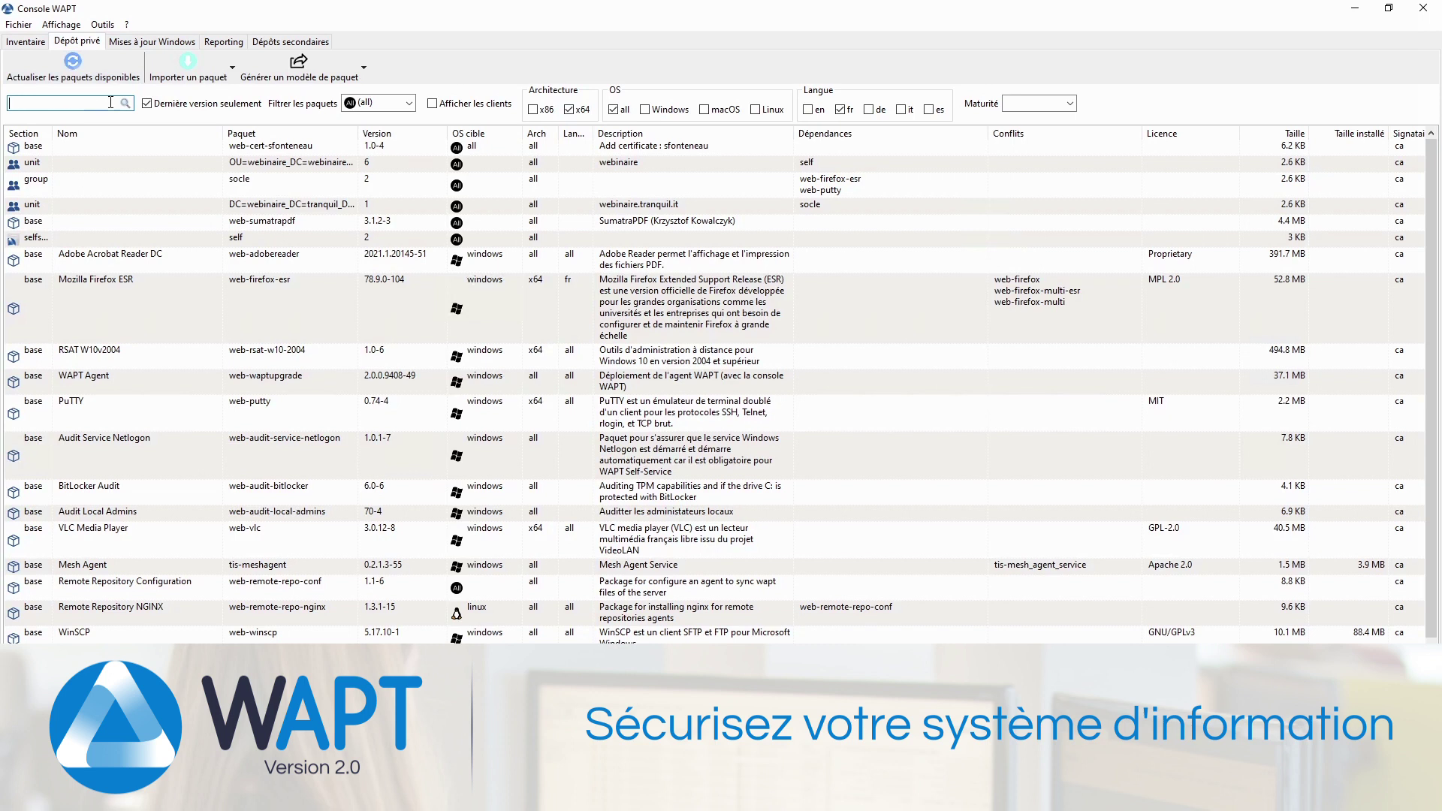
key("Return")
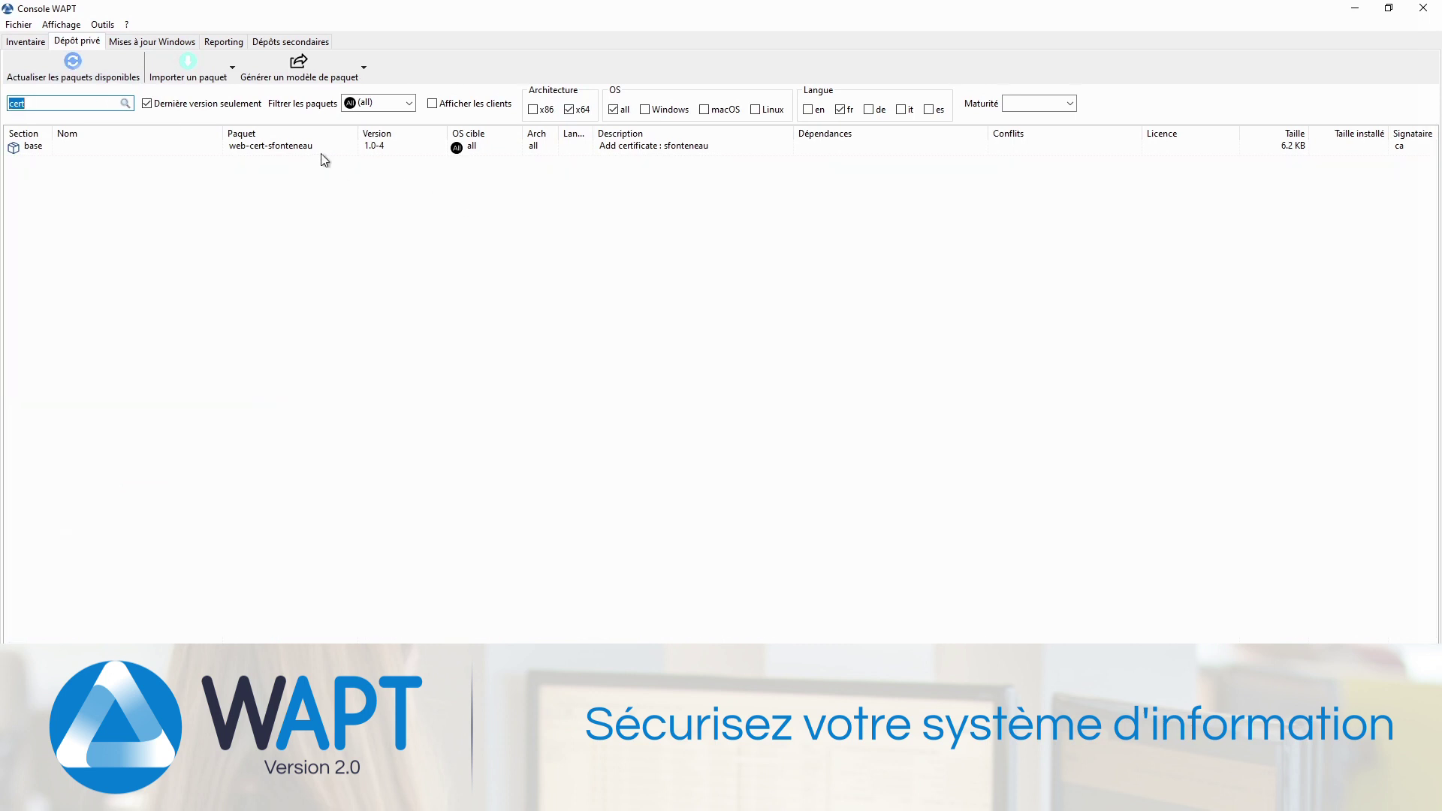
left_click(316, 154)
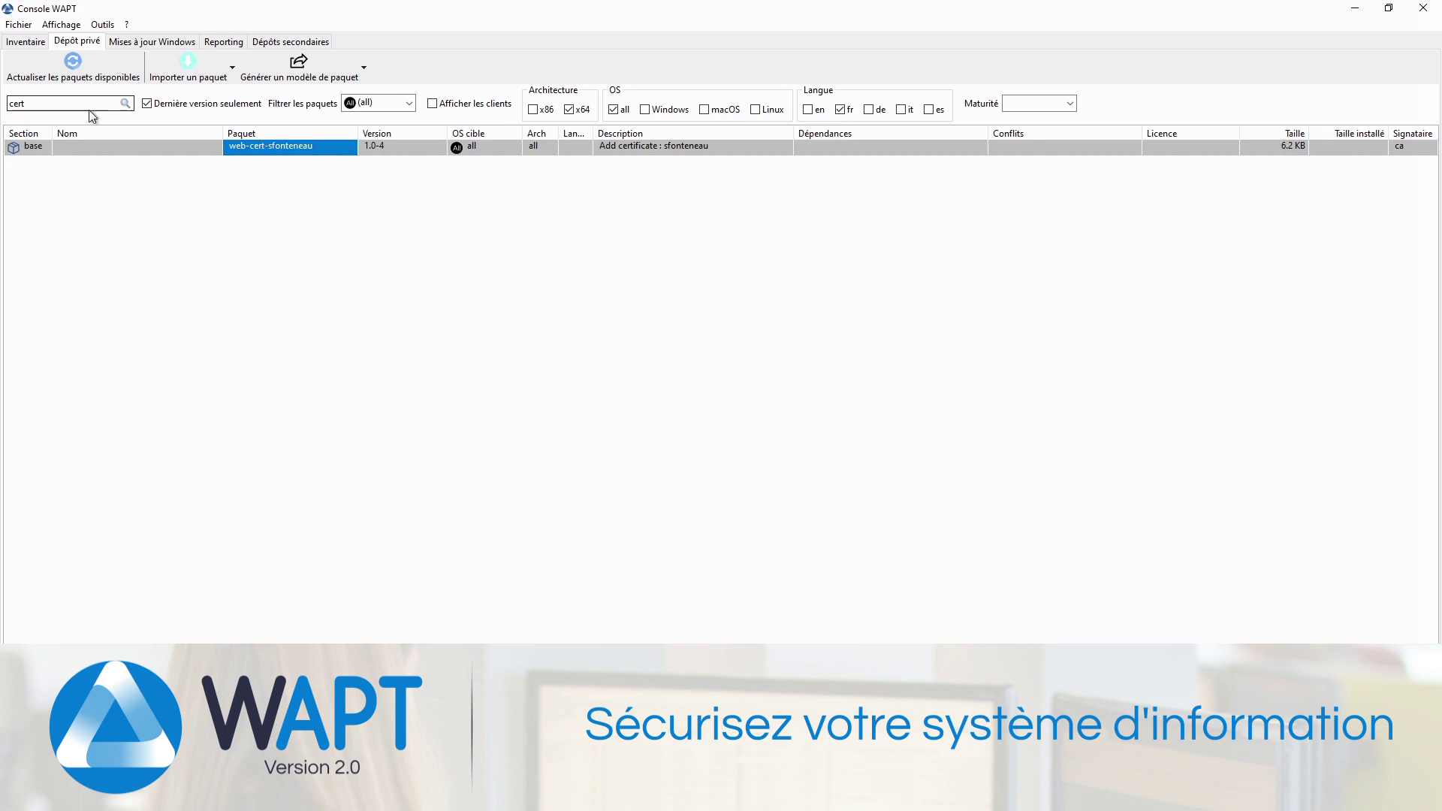
left_click(21, 103)
key("BackSpace")
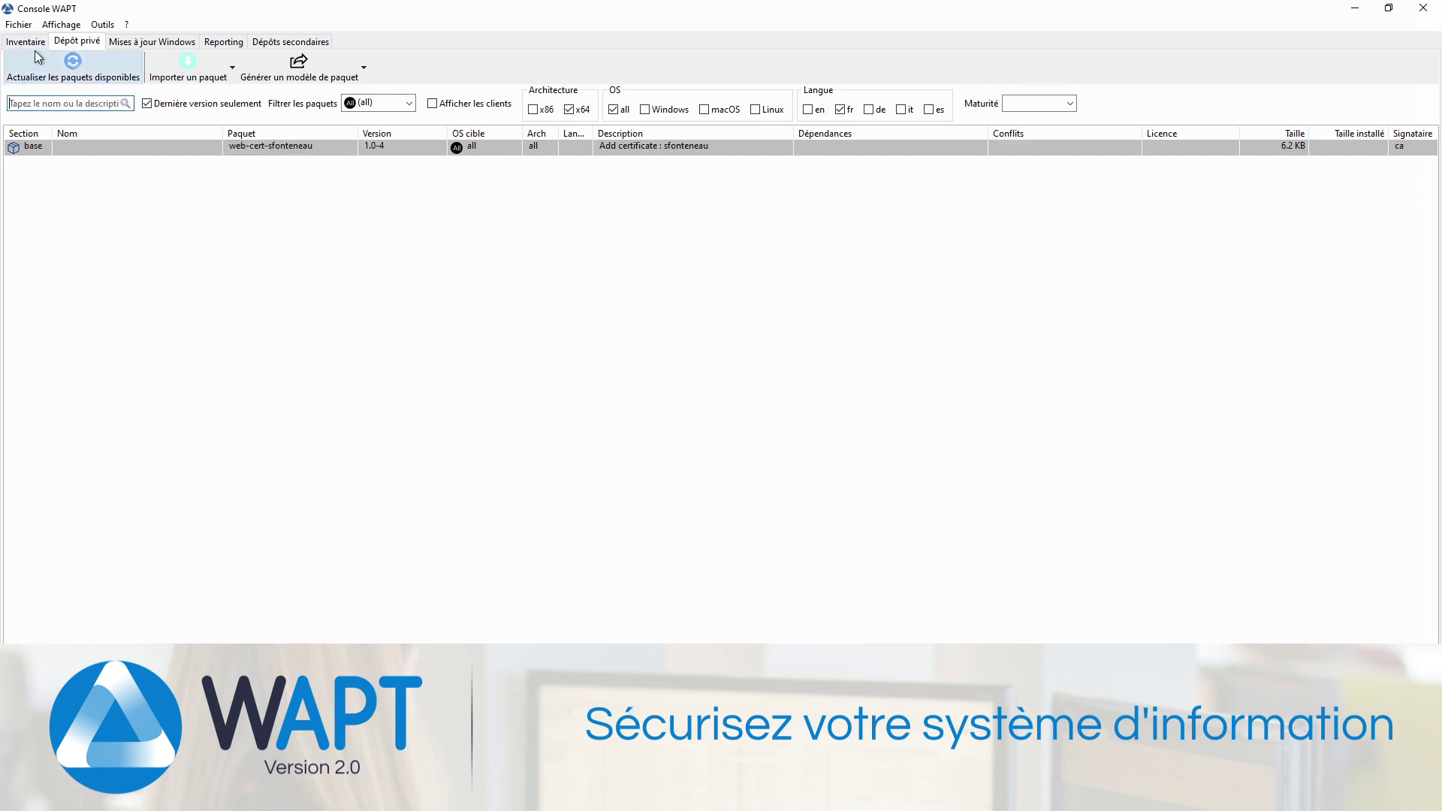
left_click(38, 60)
Step: Add the user's certificate package to the webinaire unit's package group and close the editor
left_click(26, 41)
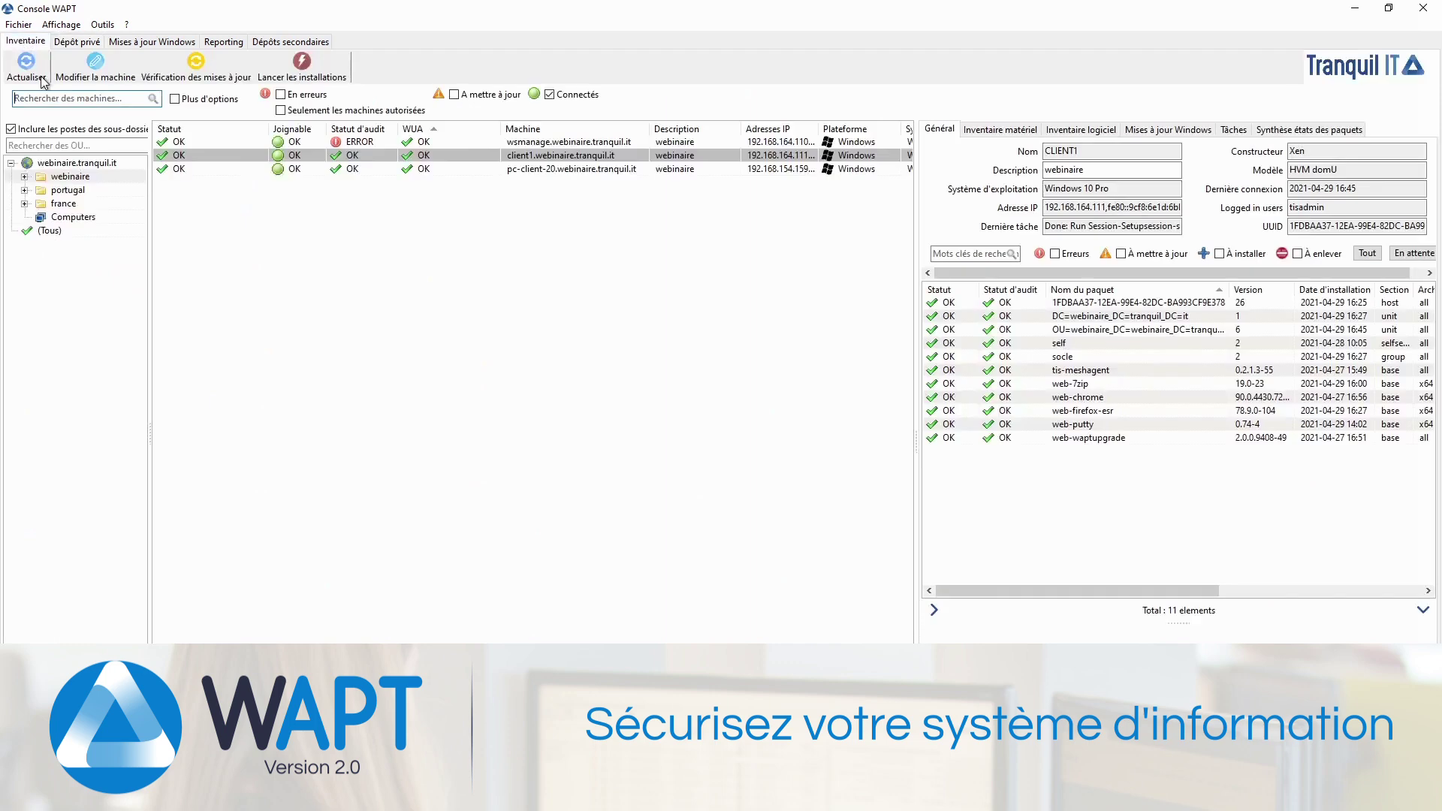
left_click(72, 177)
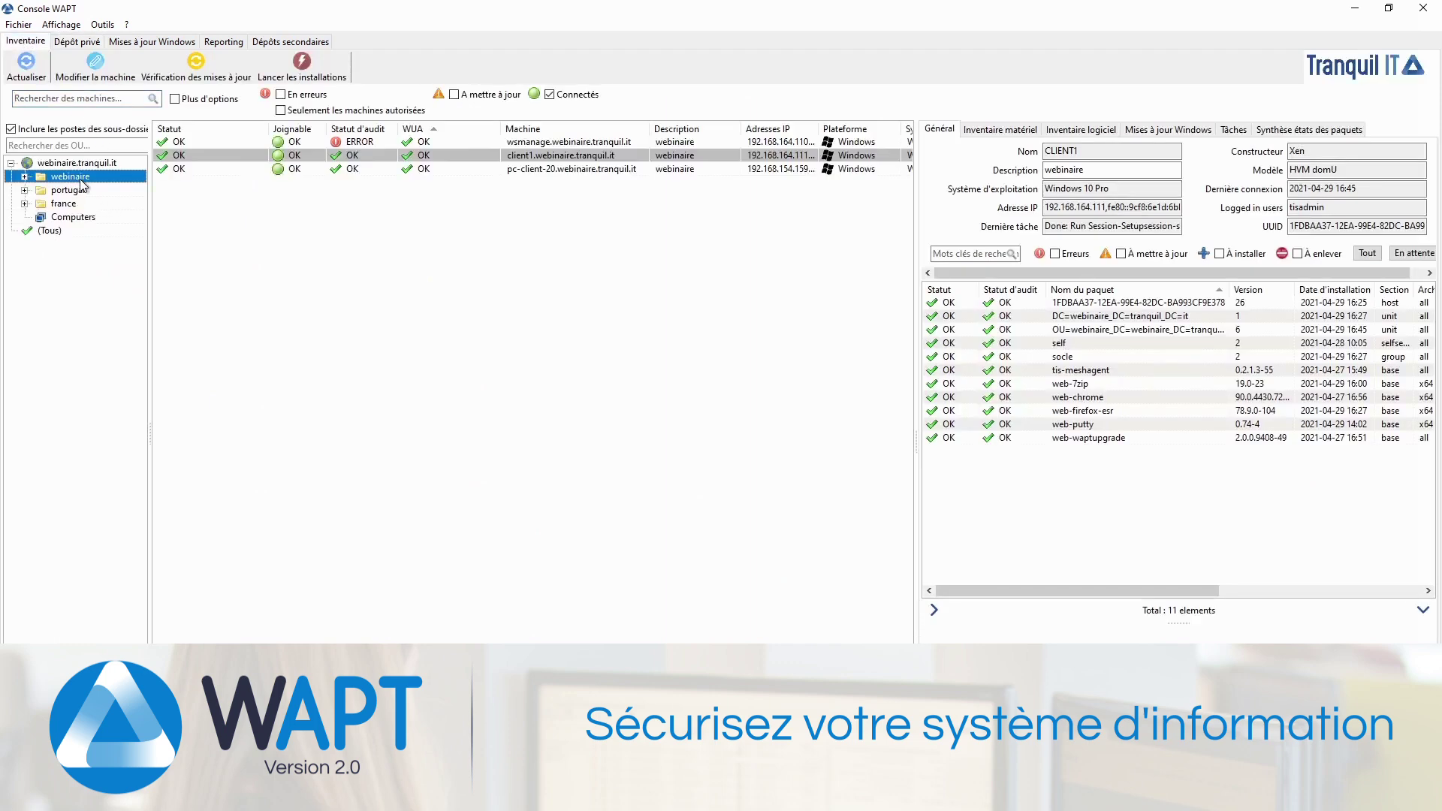
right_click(126, 184)
left_click(173, 189)
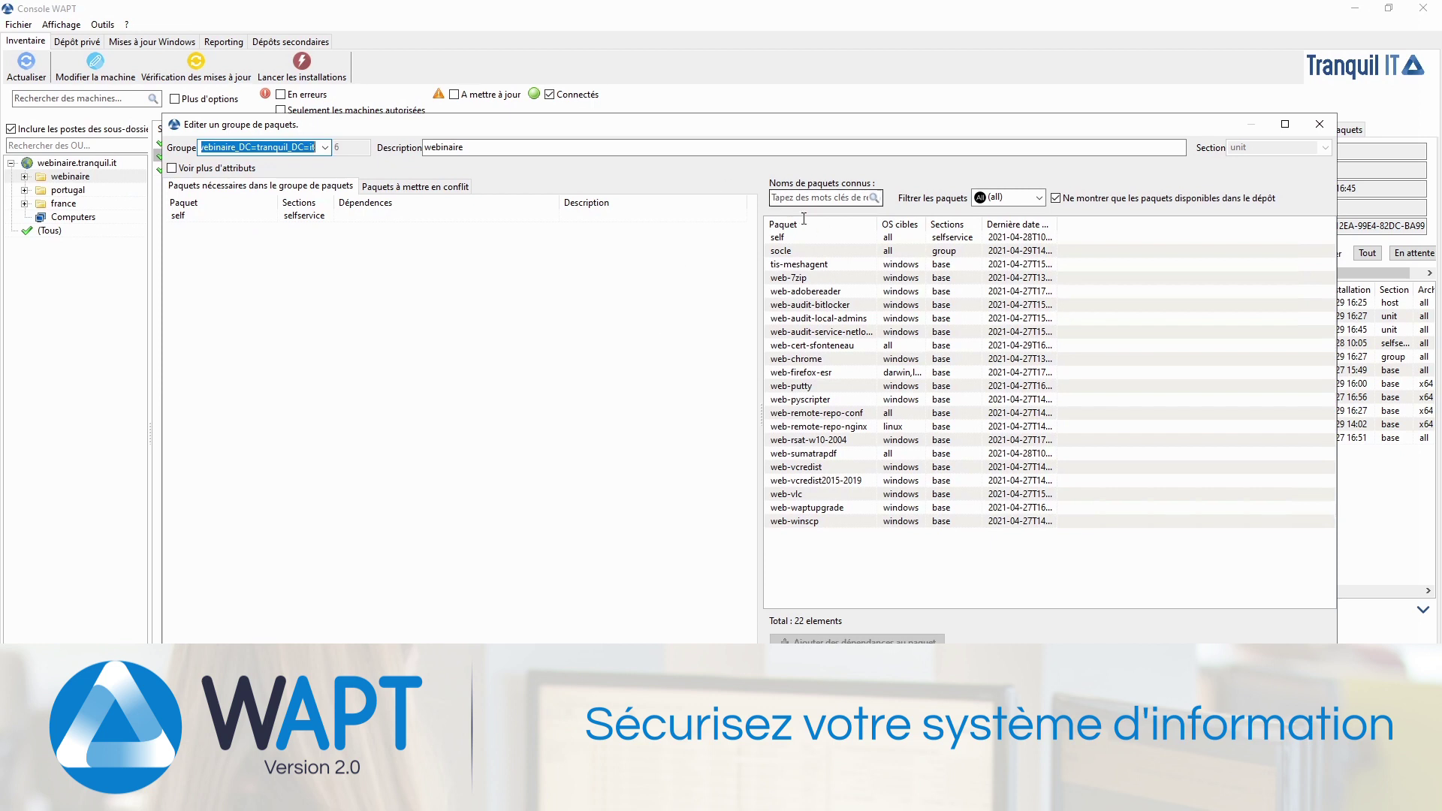
left_click_drag(811, 347, 570, 373)
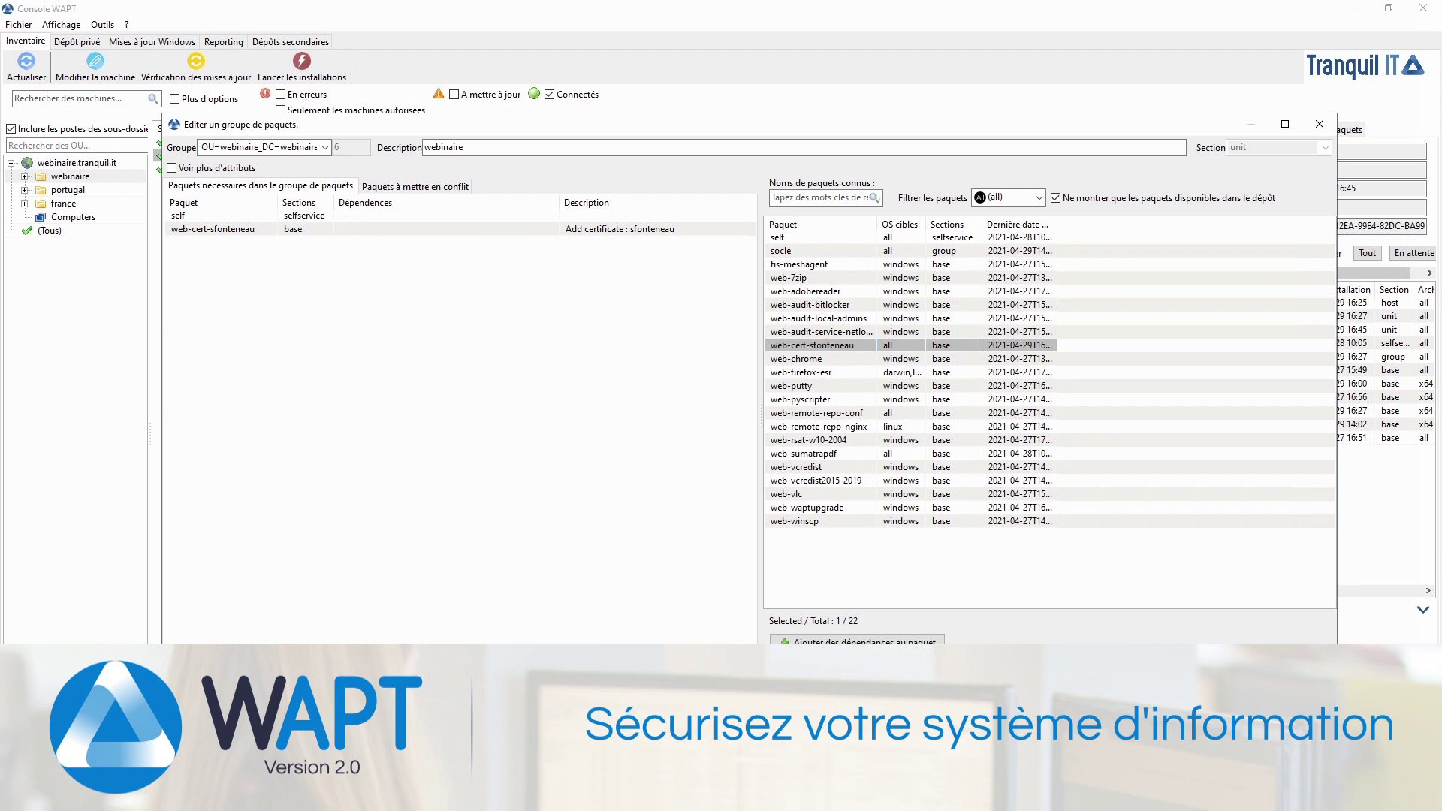
left_click(1231, 765)
left_click(461, 156)
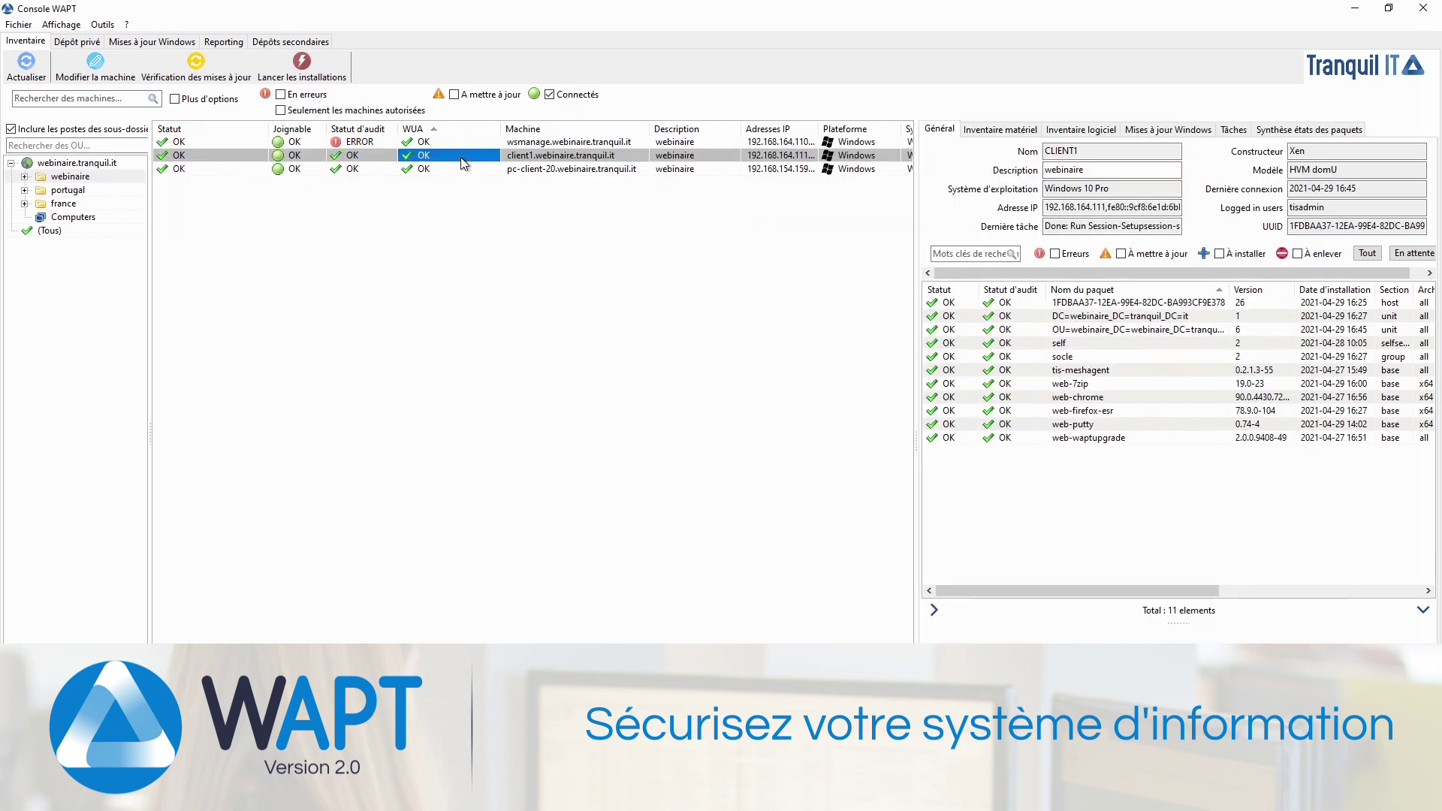
Step: Launch a package update on the webinaire unit's machines and confirm it
right_click(84, 179)
left_click(150, 219)
left_click(703, 398)
left_click(821, 398)
Step: Refresh until CLIENT1 shows the certificate package 1.0-4 installed with OK status
left_click(23, 69)
left_click(22, 69)
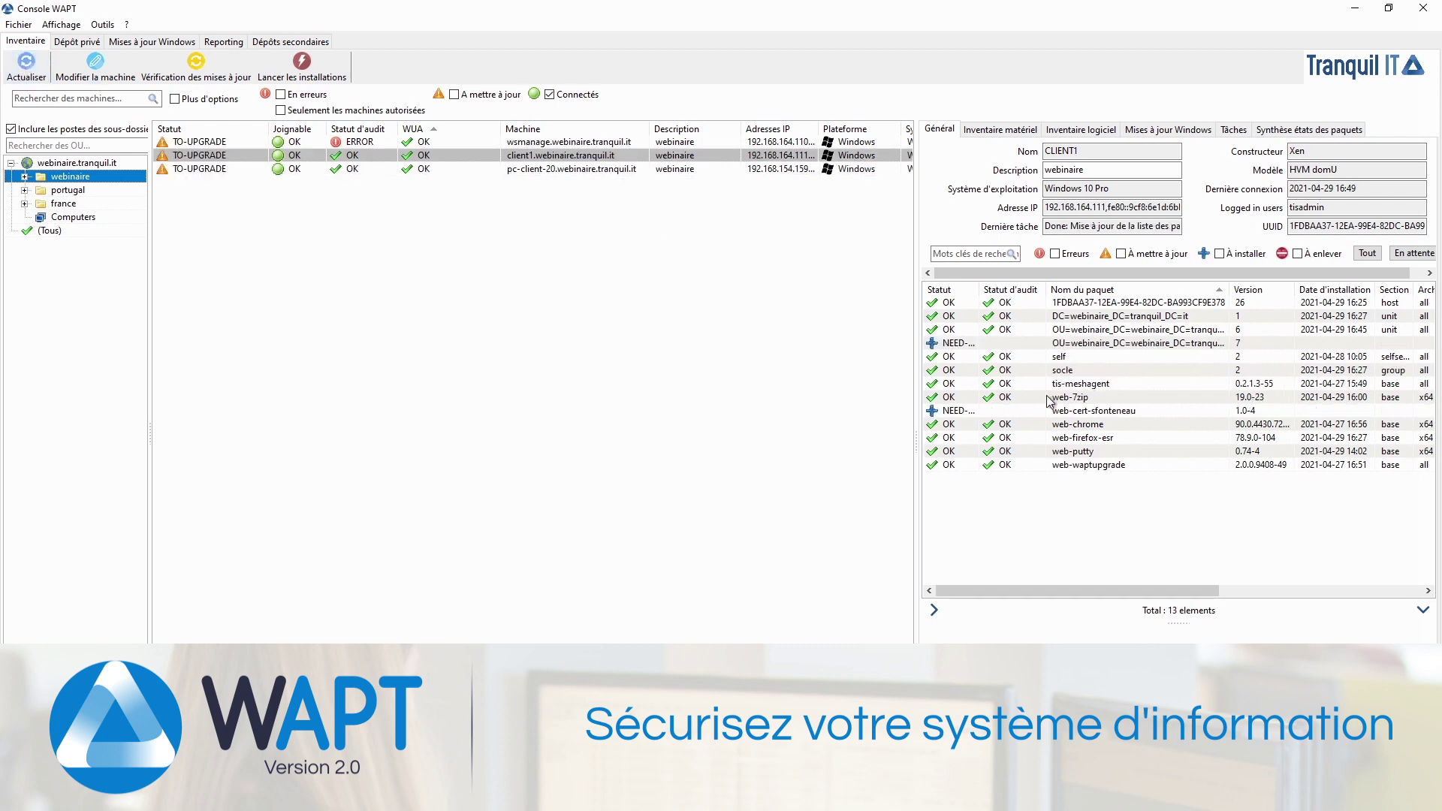
left_click(1092, 411)
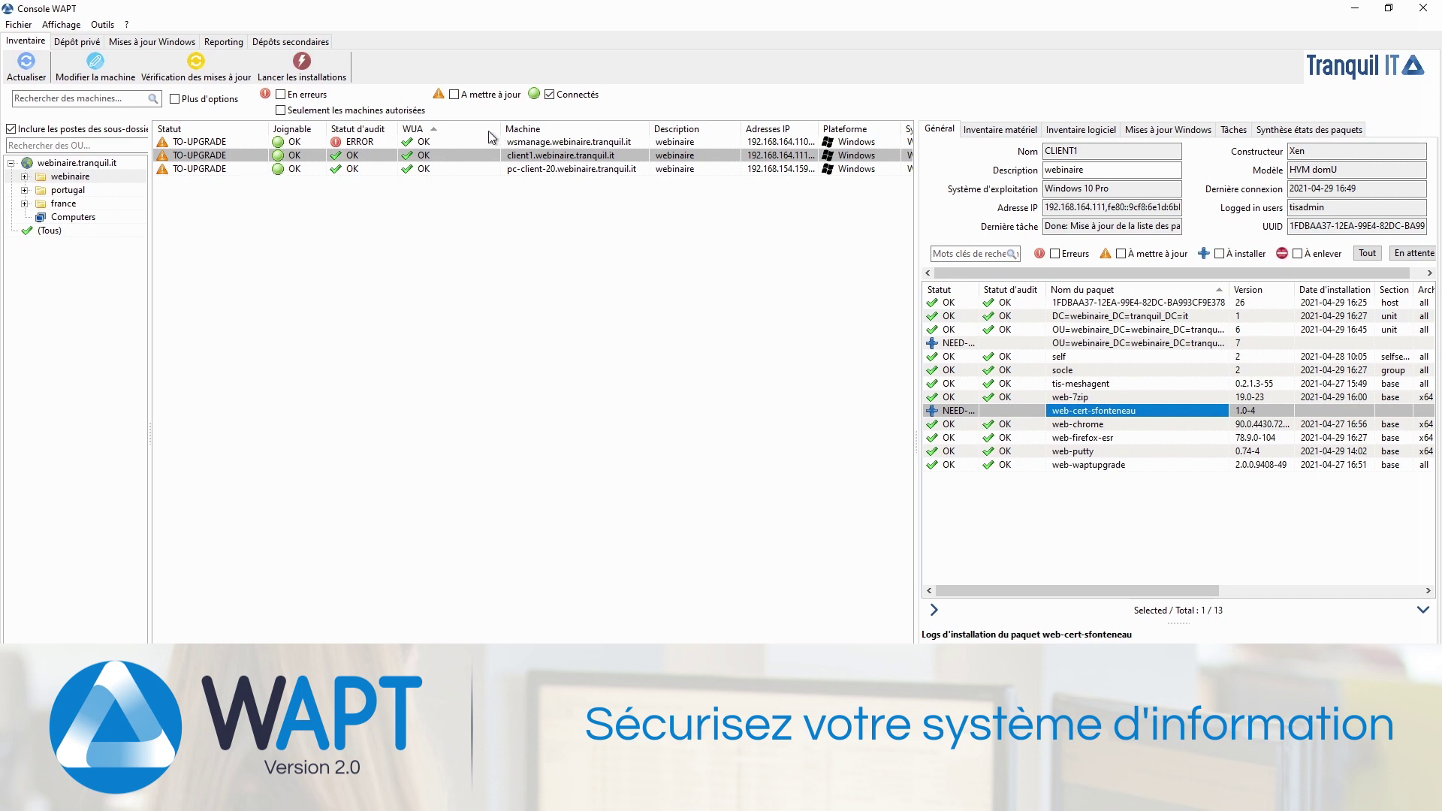
left_click(22, 69)
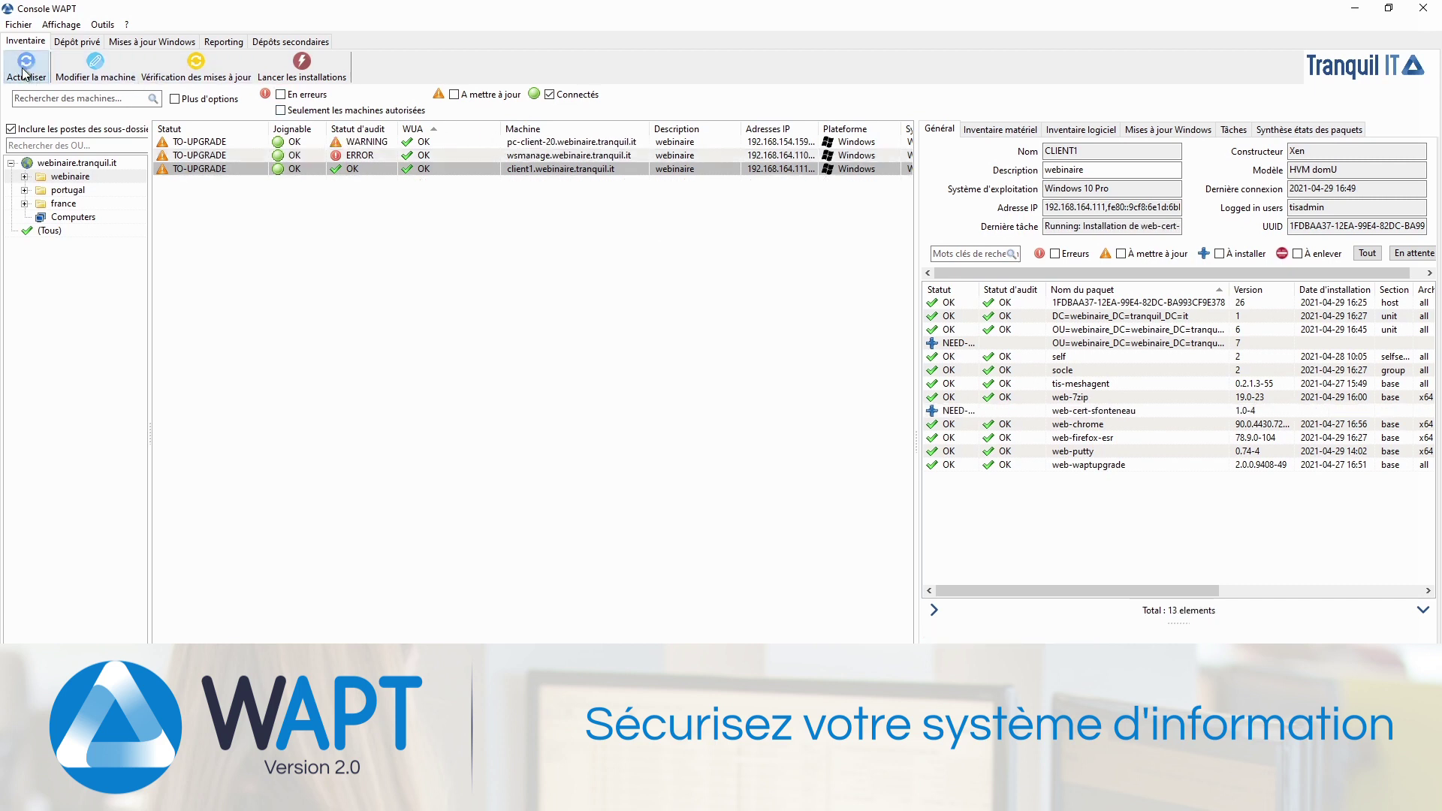
left_click(23, 69)
left_click(34, 71)
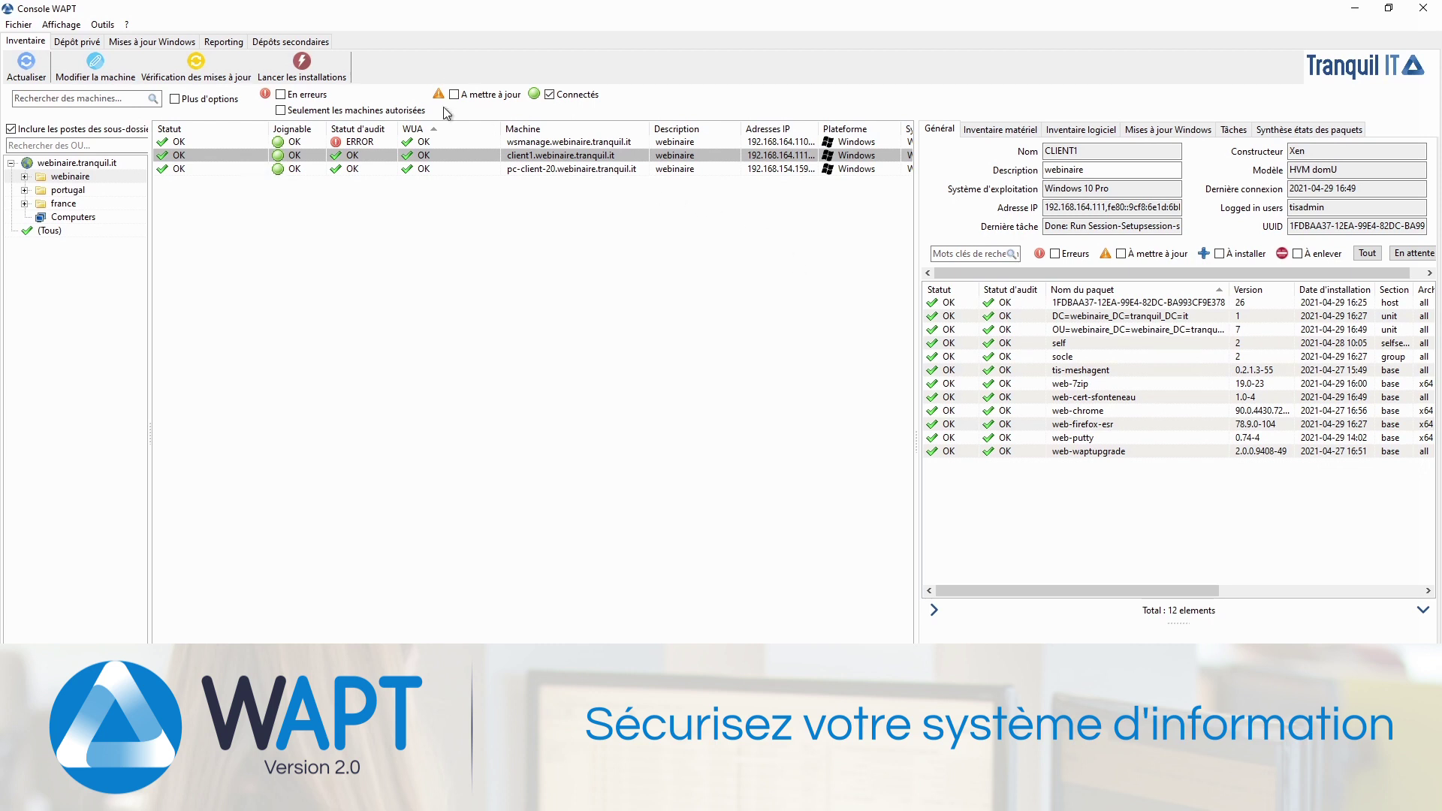
Step: Create a new WAPT user account named after the user in user and rights management
left_click(103, 25)
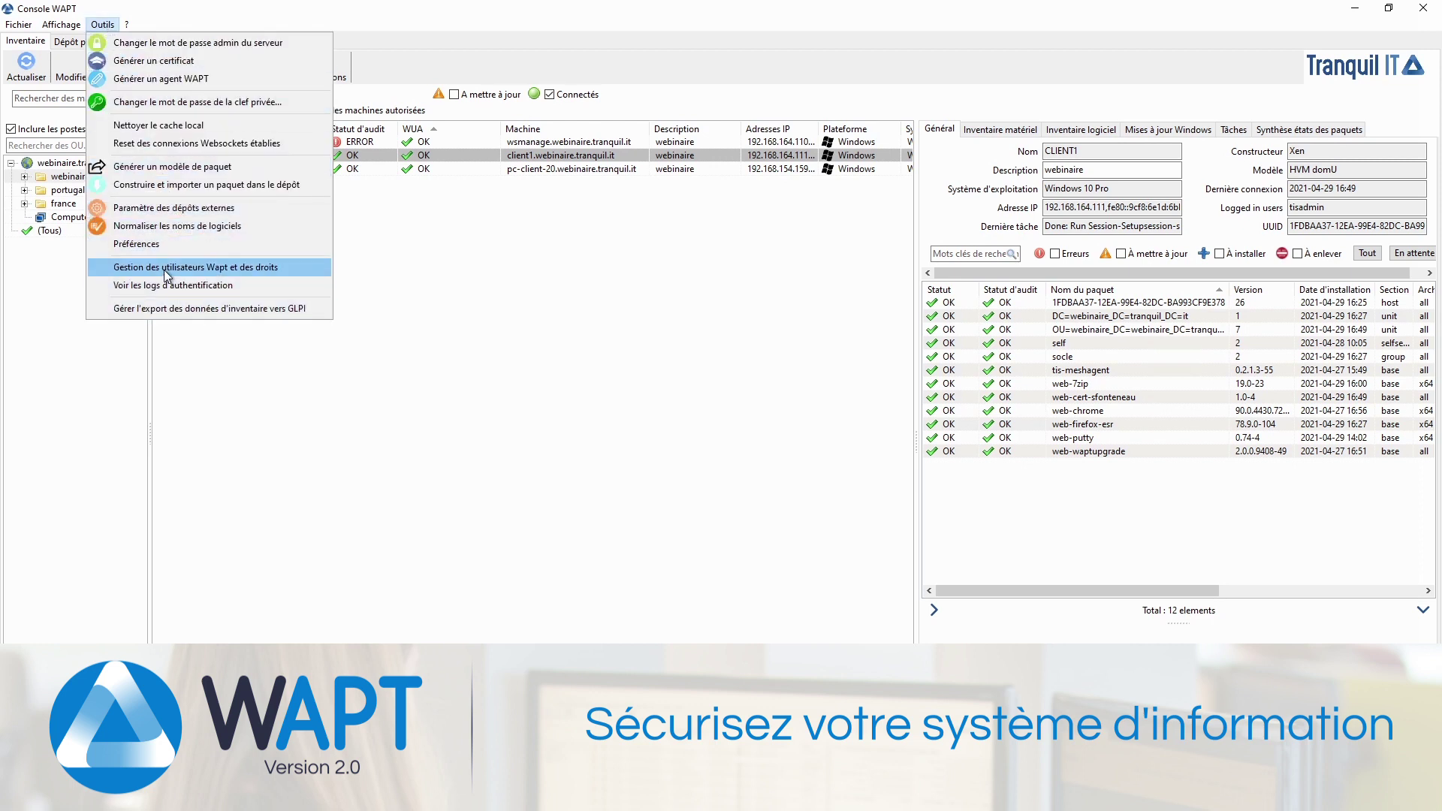
left_click(223, 271)
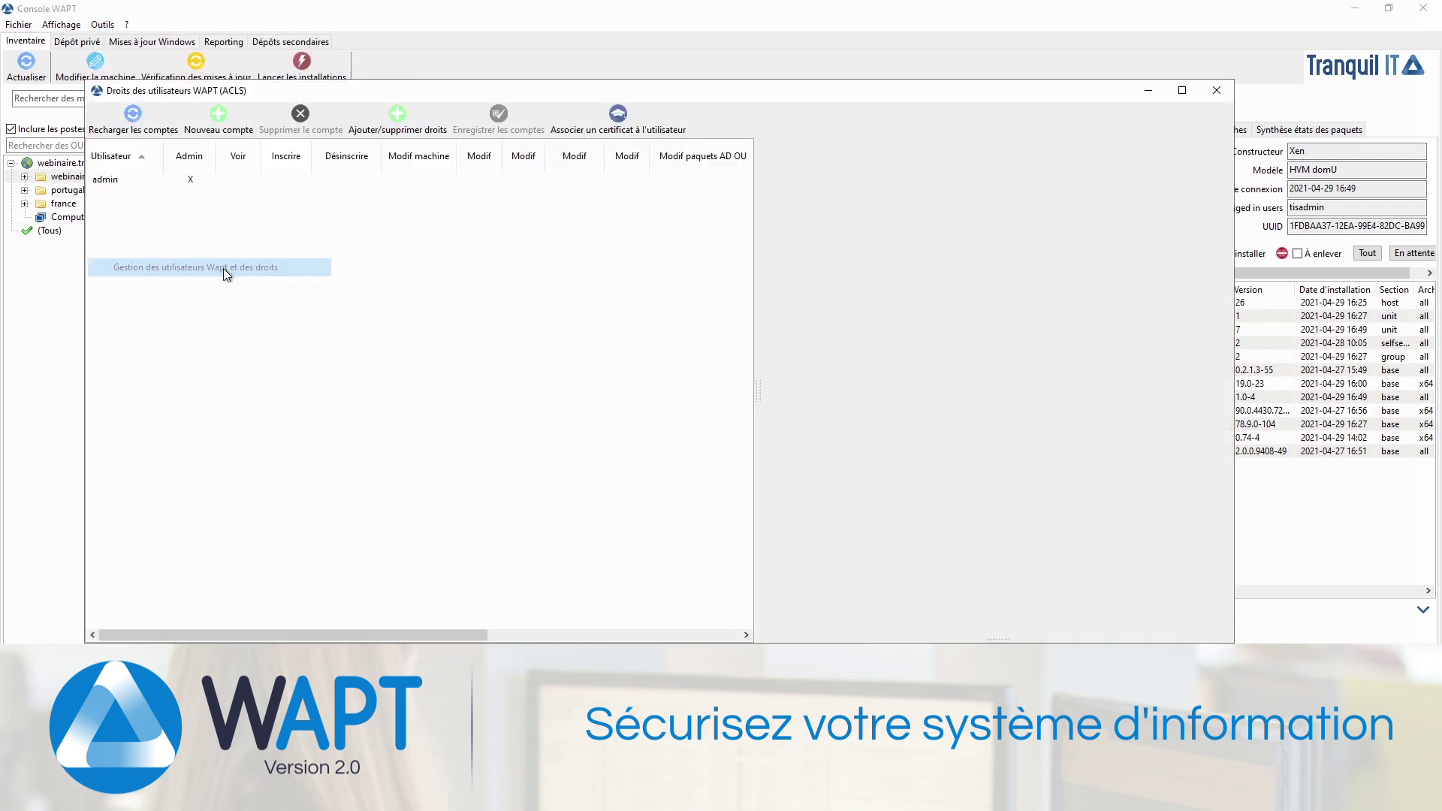
left_click(218, 130)
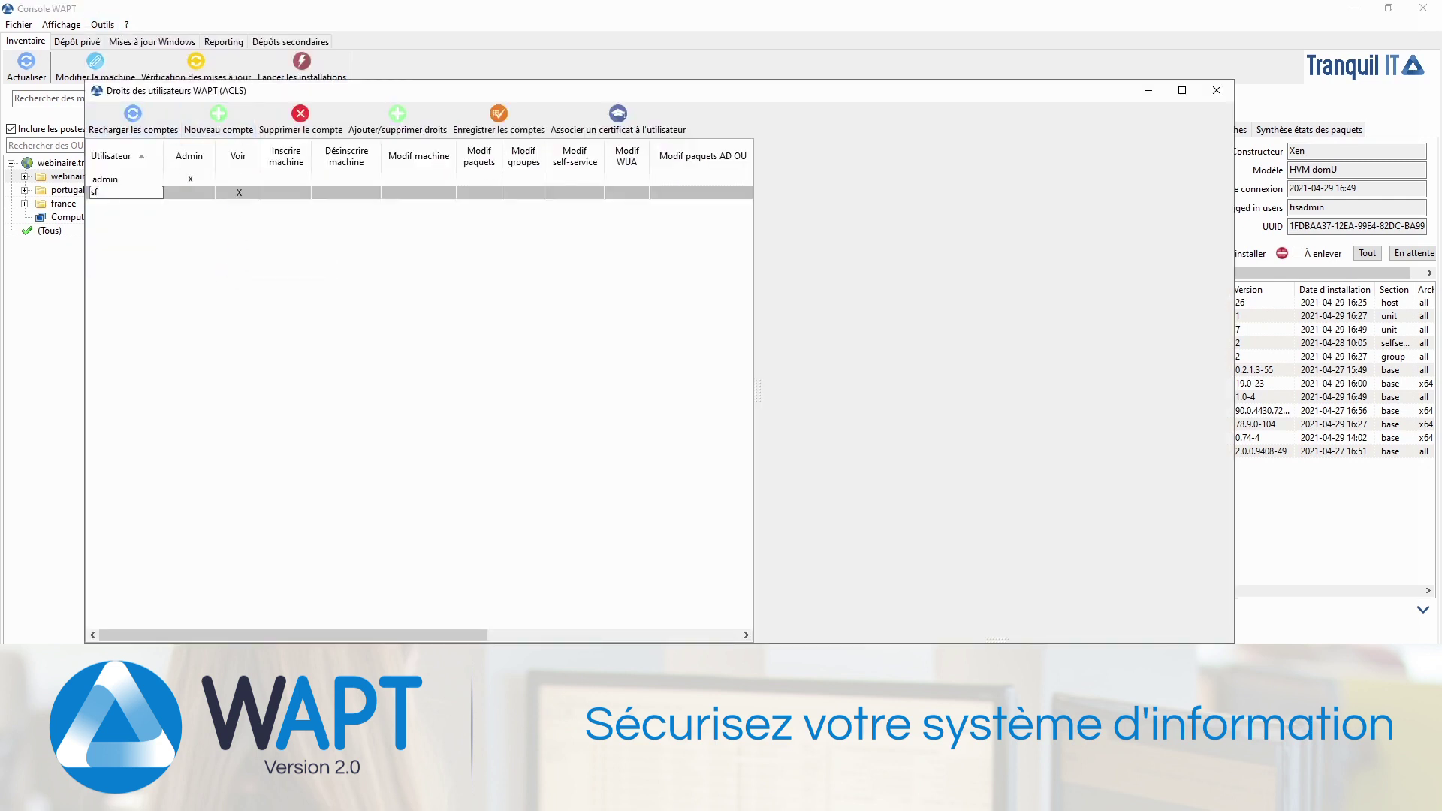
key("Return")
key("Right")
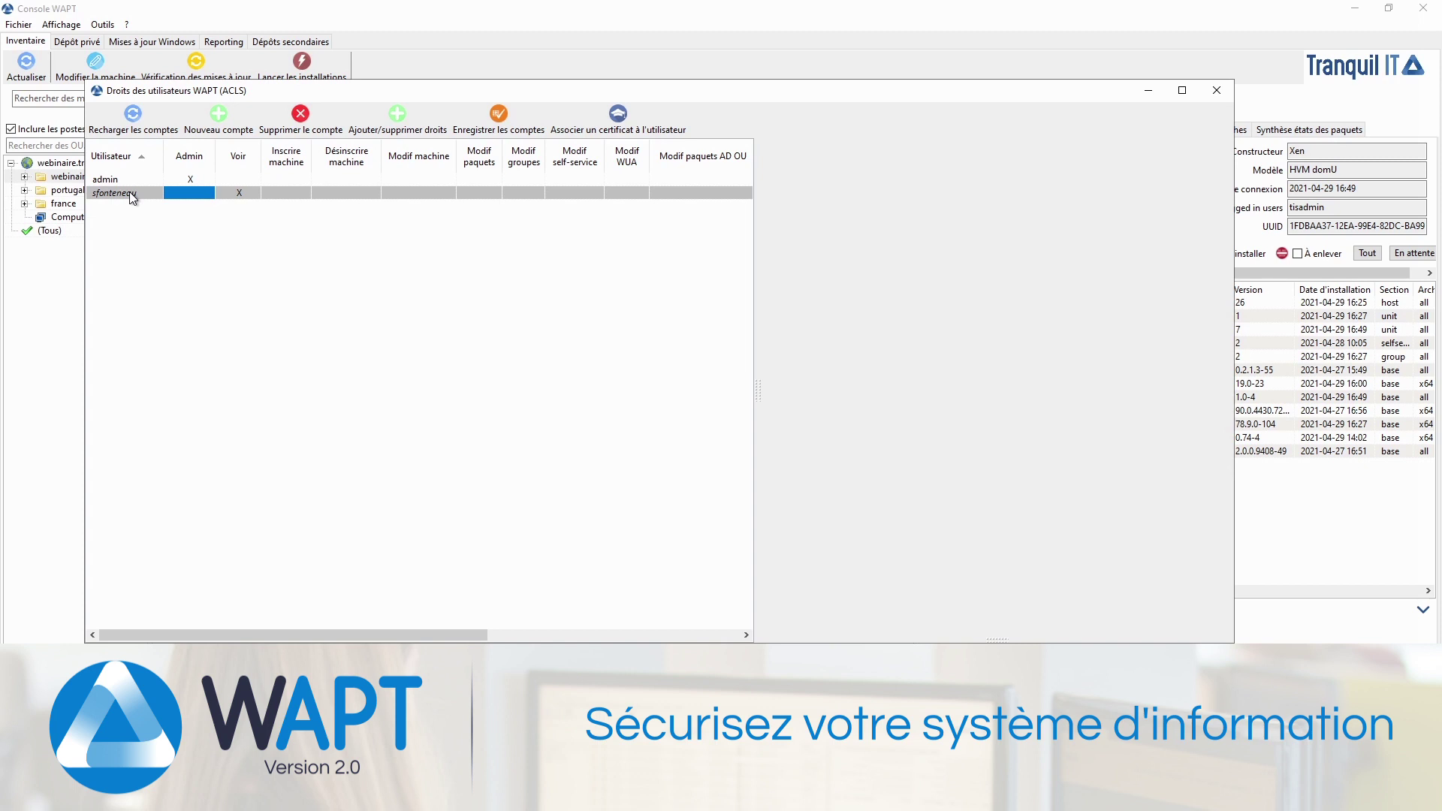
Step: Associate the user's certificate file with the new account and confirm
right_click(129, 191)
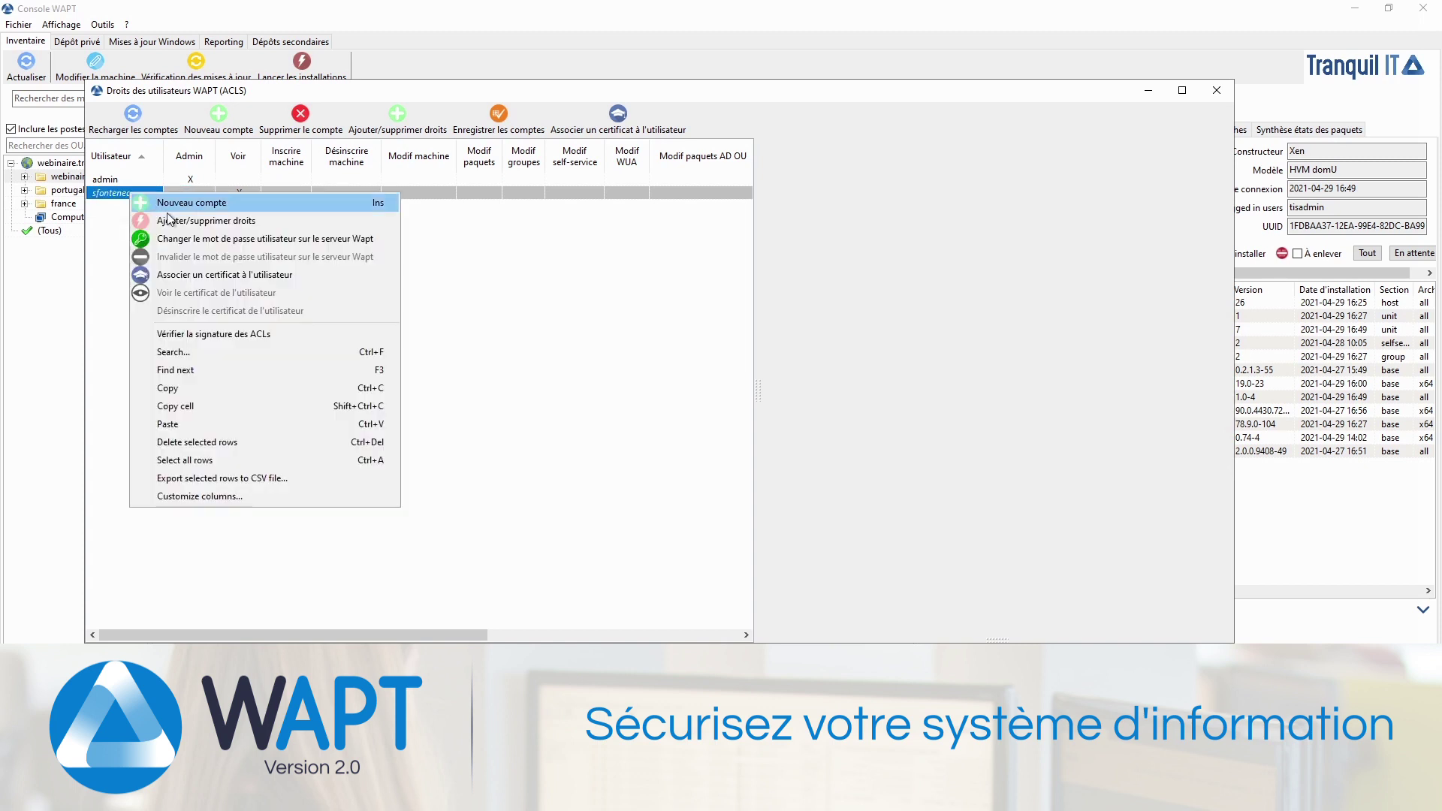
left_click(214, 283)
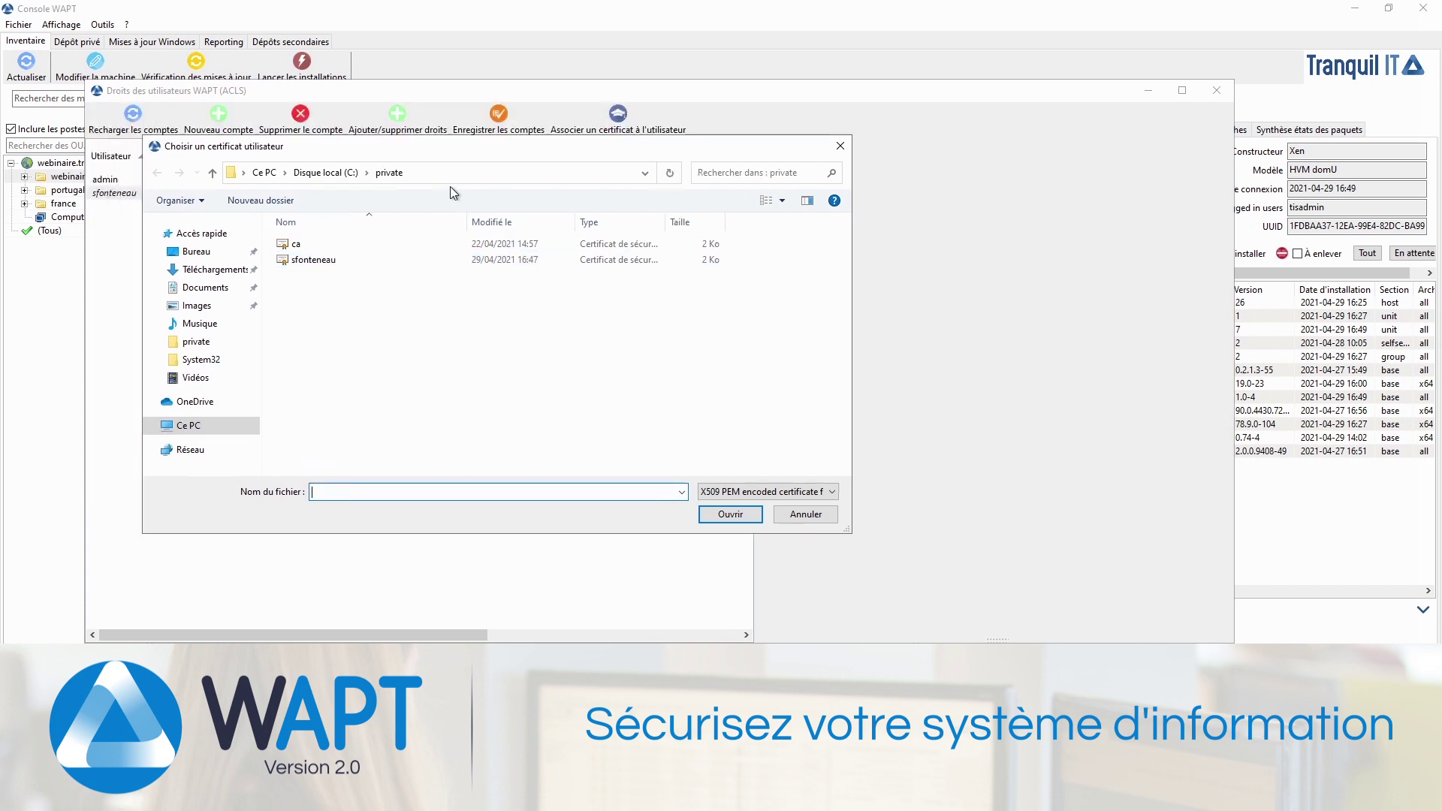
left_click(435, 320)
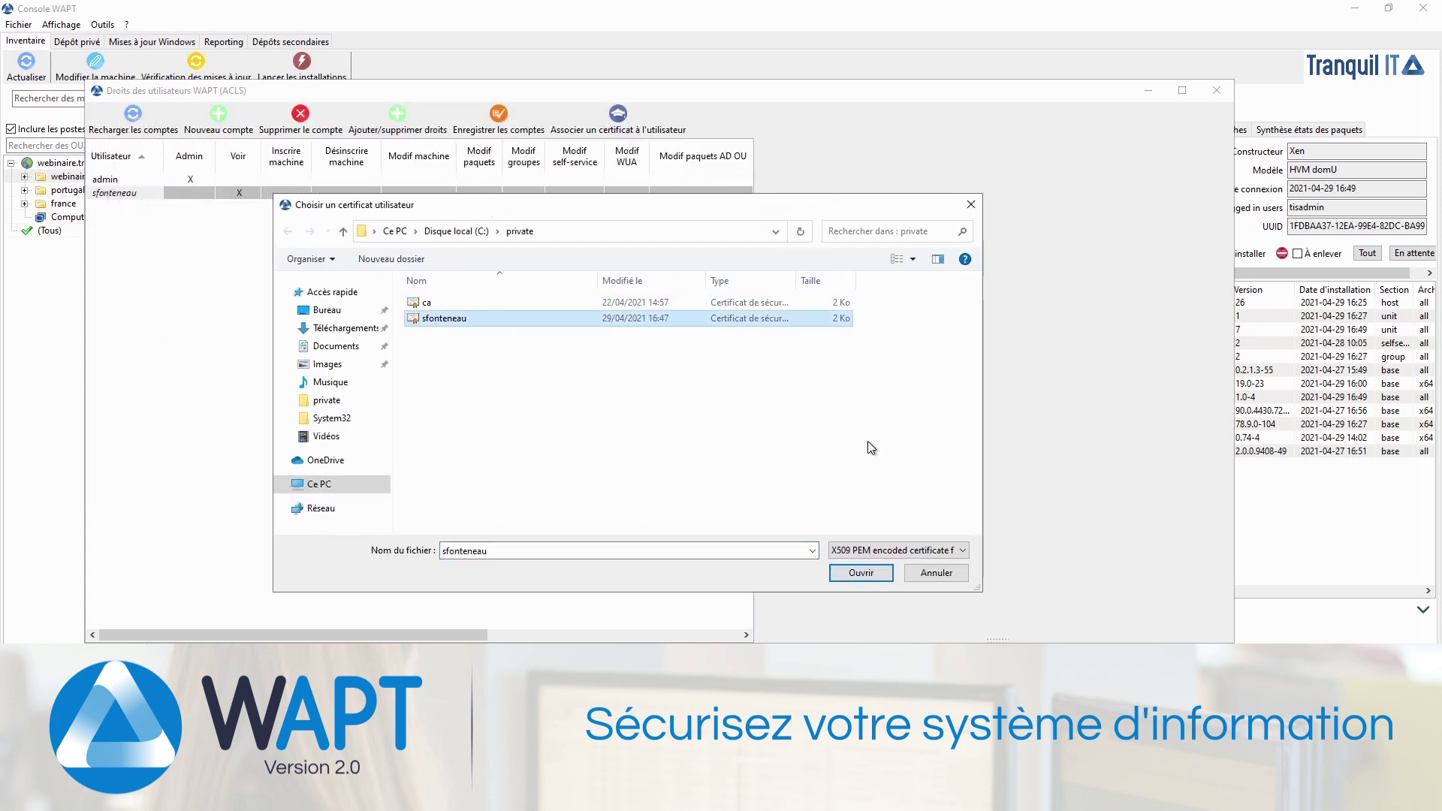
left_click(859, 573)
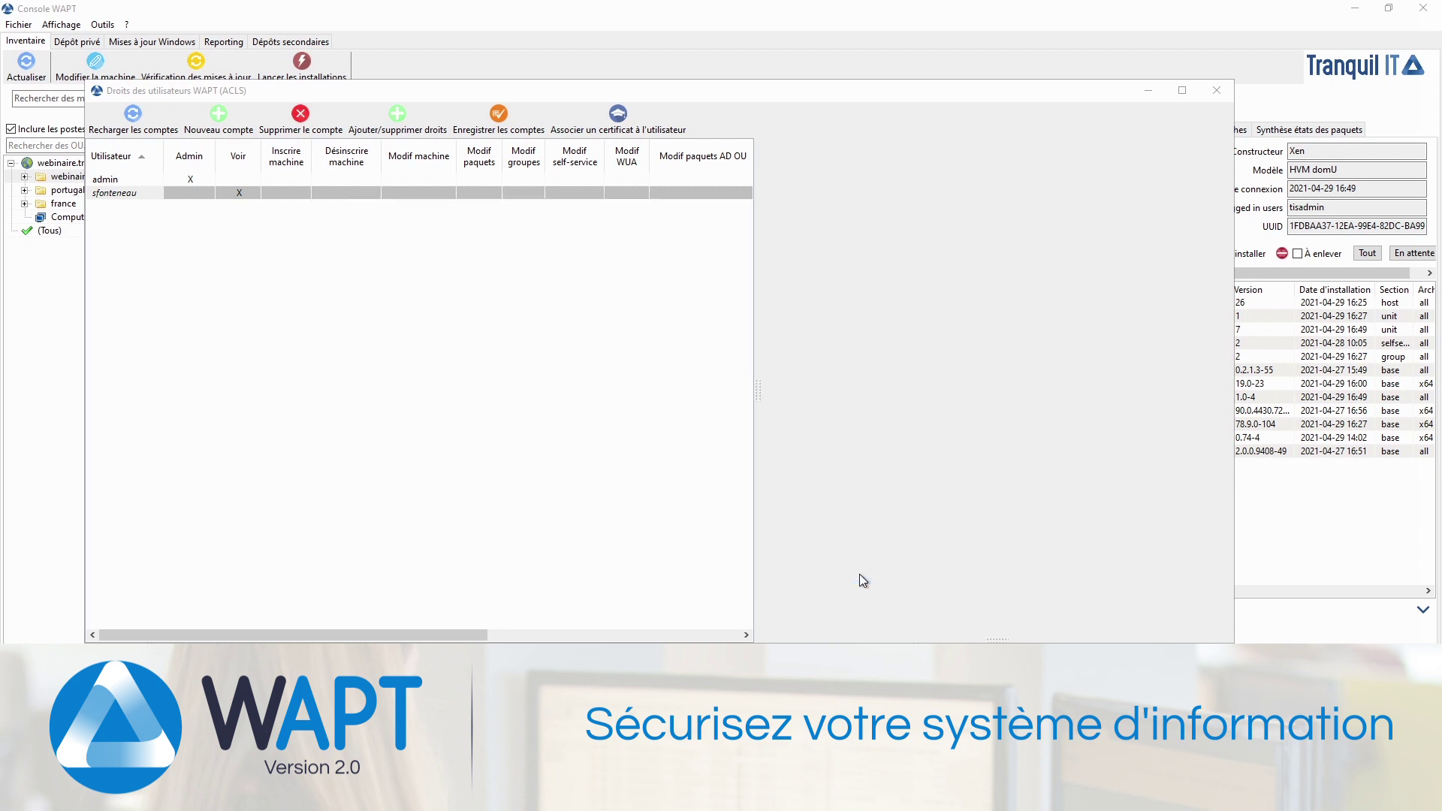
left_click(690, 408)
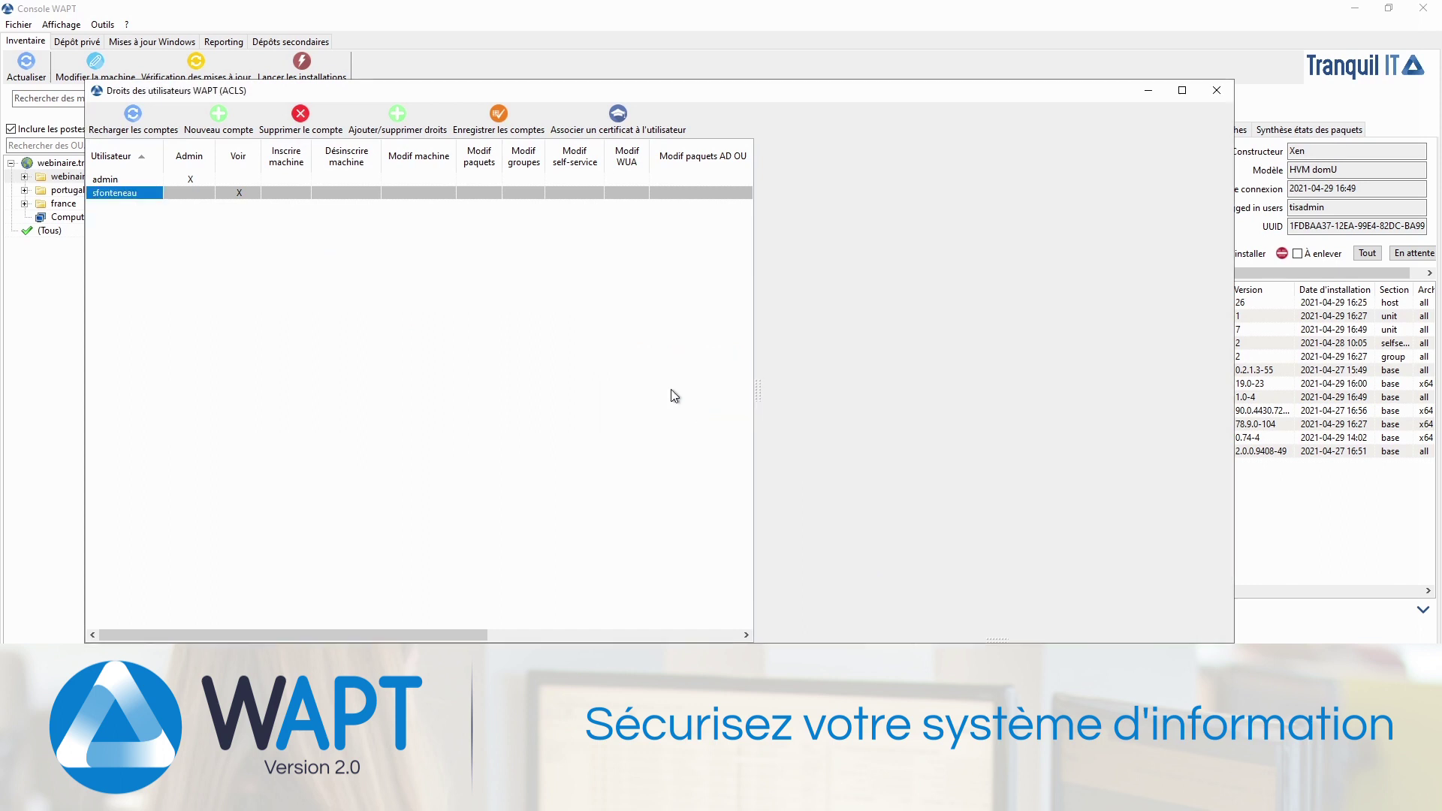
left_click(232, 193)
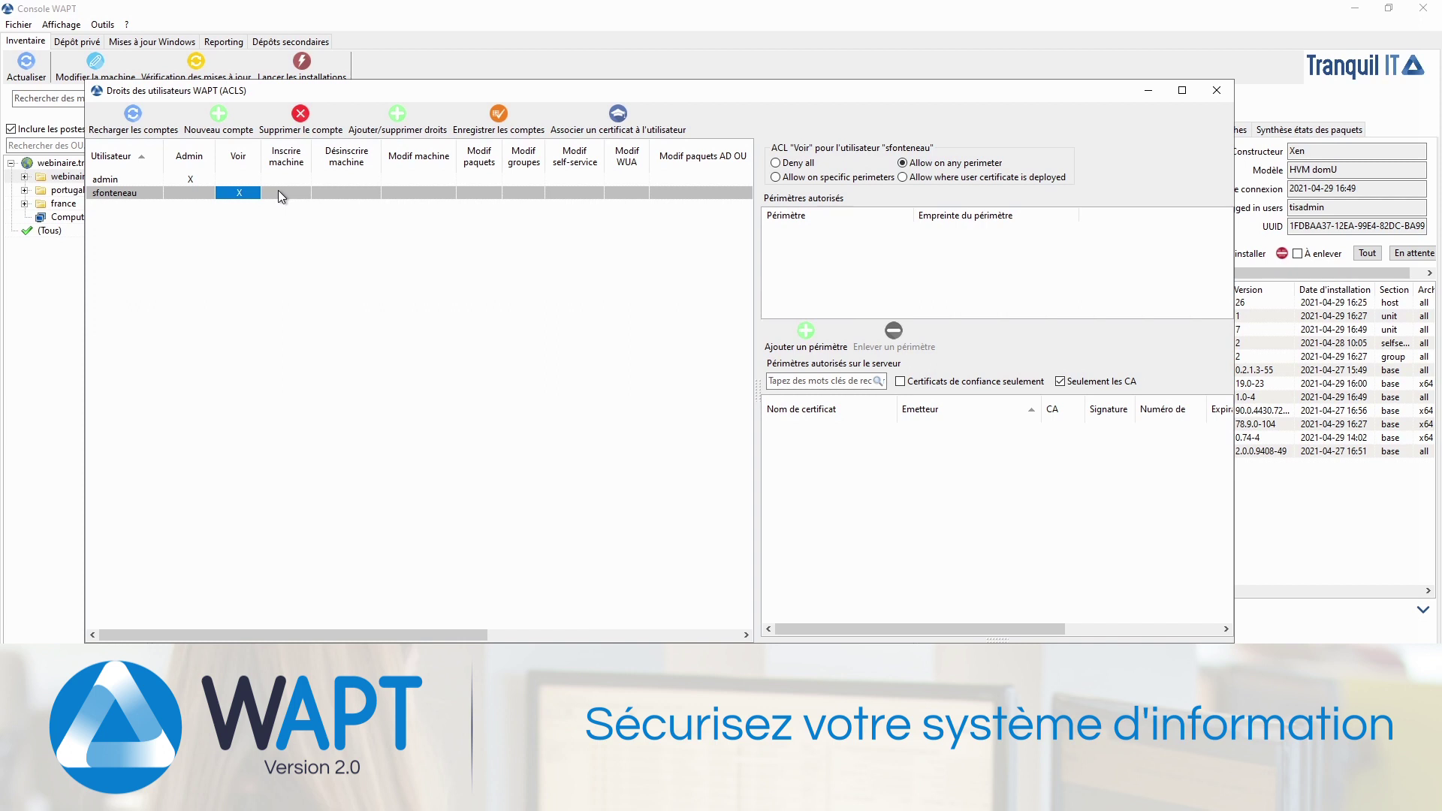
Step: Set the account's view right to 'Allow where user certificate is deployed'
left_click(800, 164)
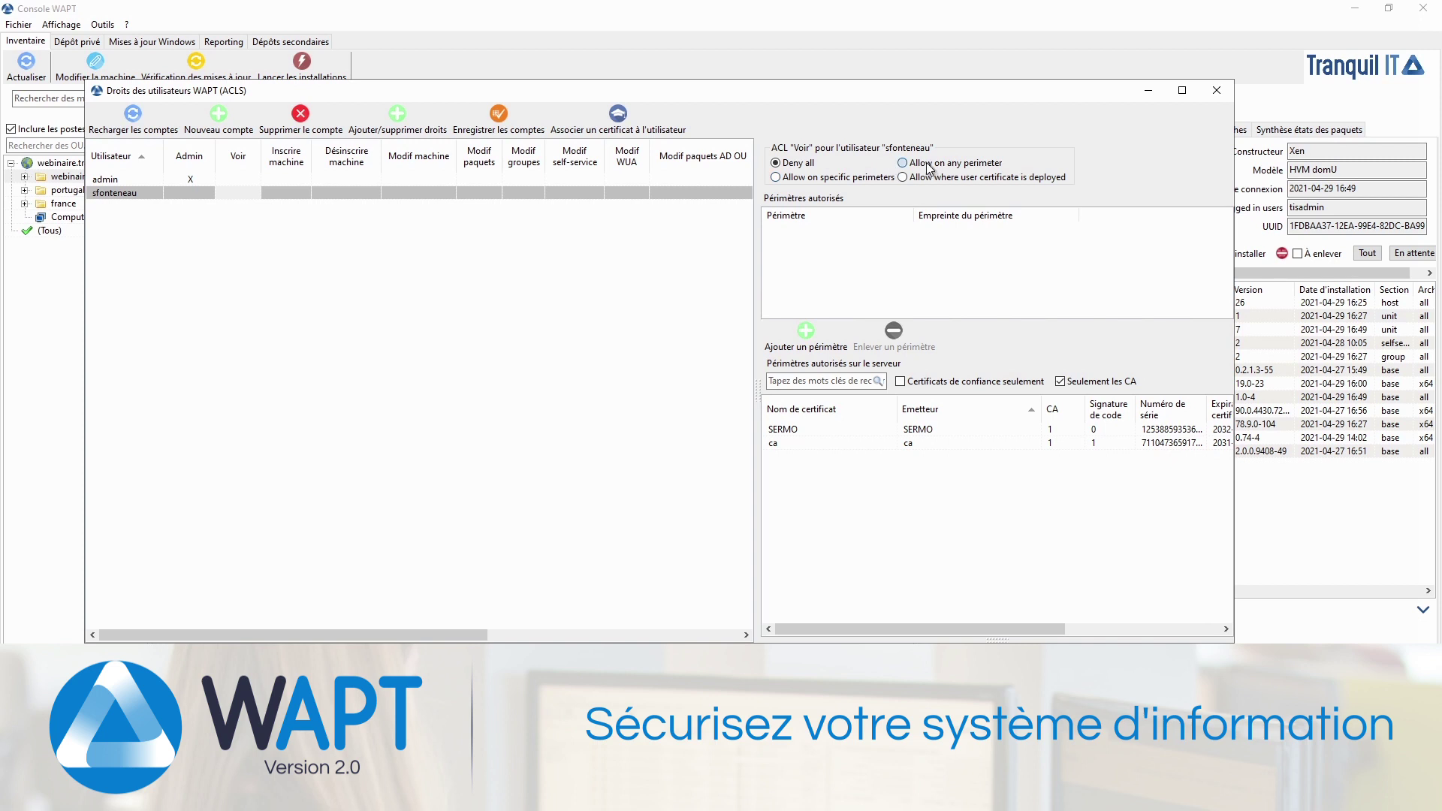
left_click(868, 184)
left_click(911, 177)
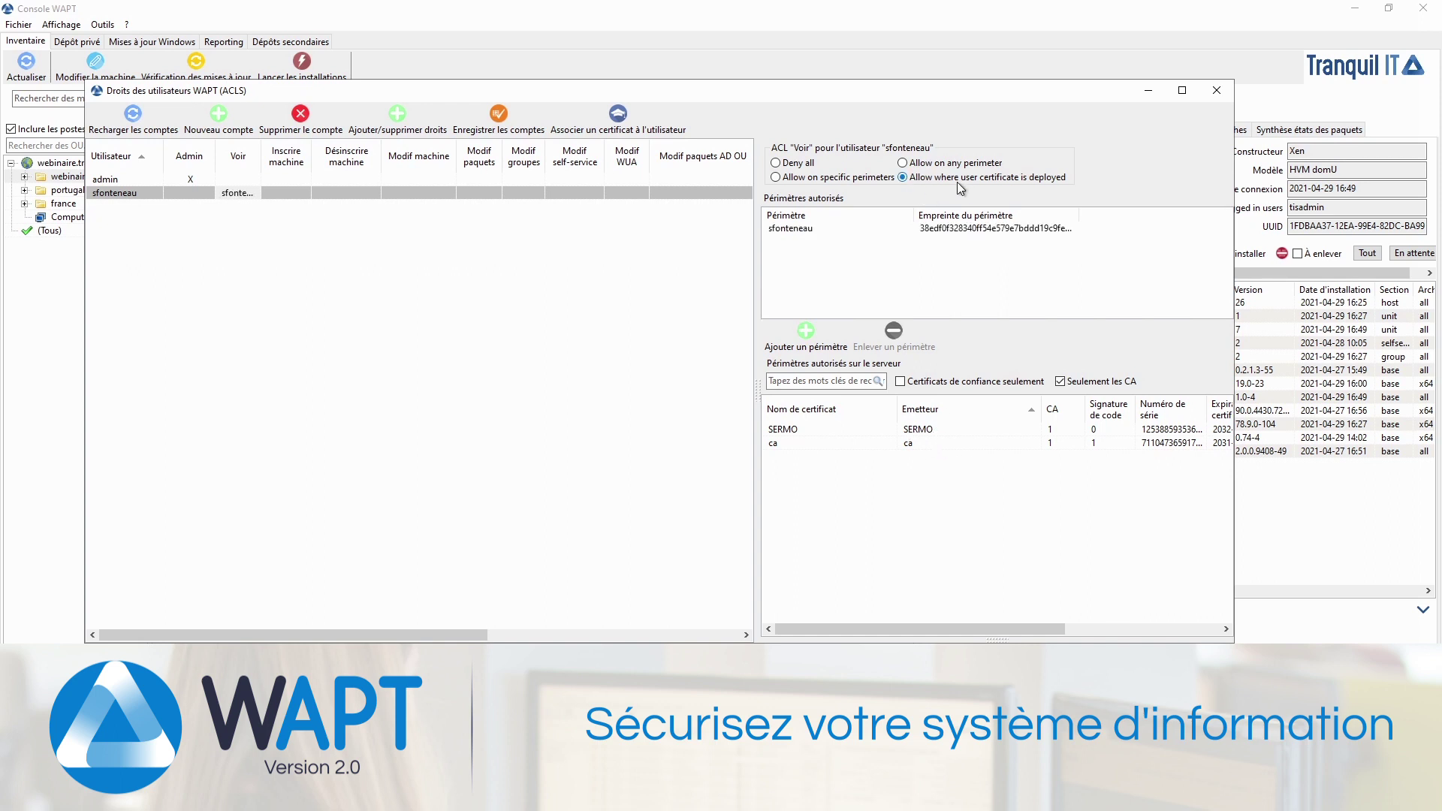
left_click(958, 231)
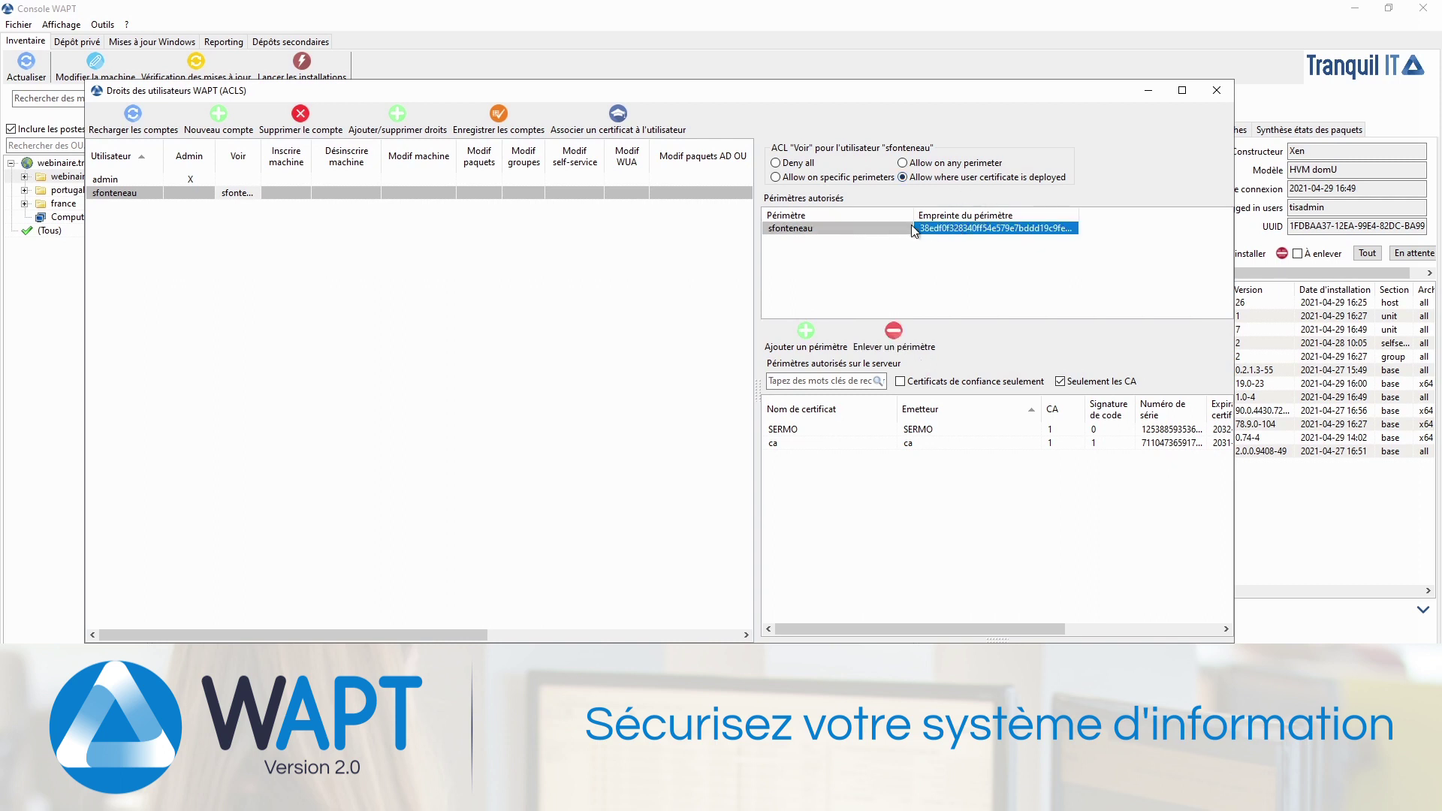
left_click(292, 192)
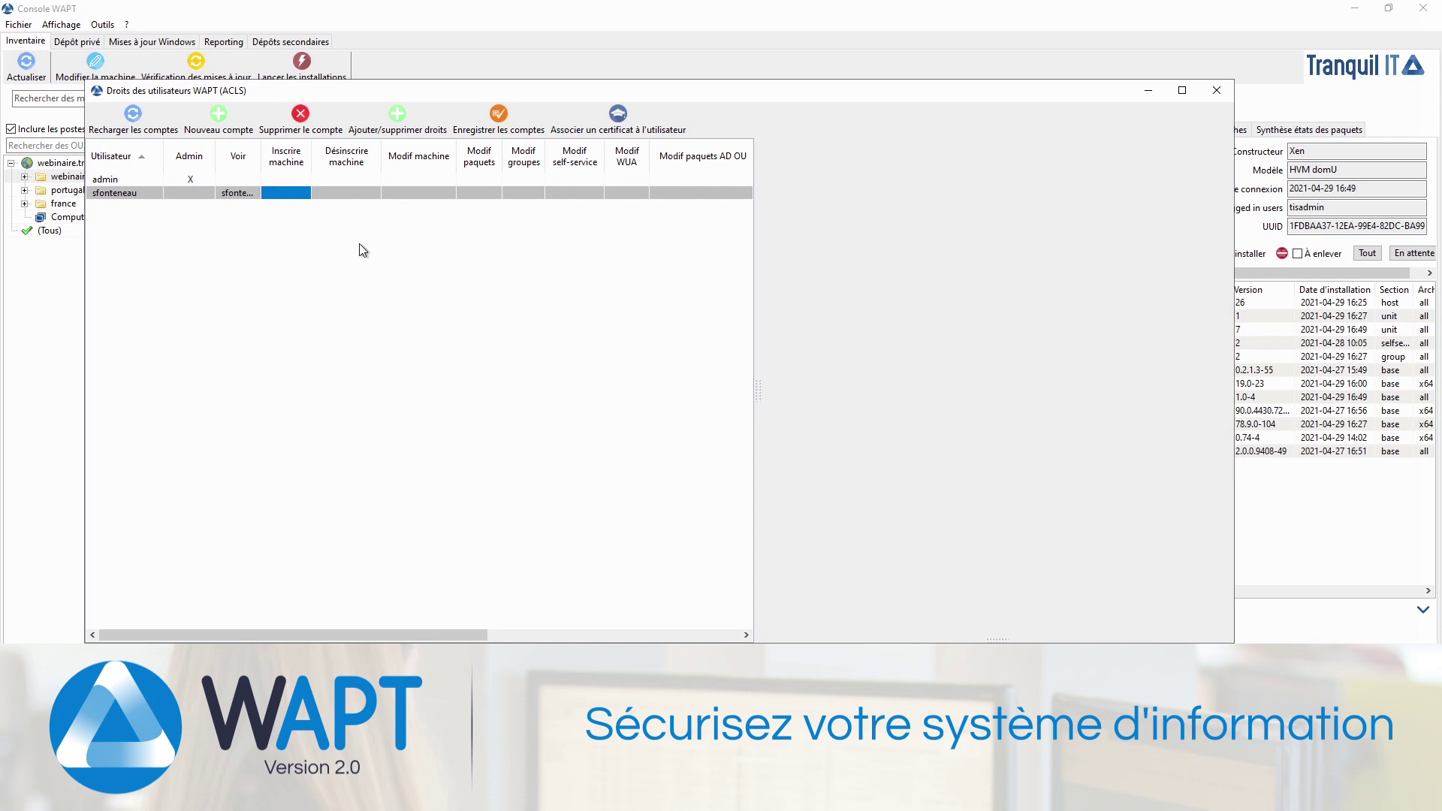
Step: Grant register and unregister machine rights, and allow machine changes where the user's certificate is trusted
key("space")
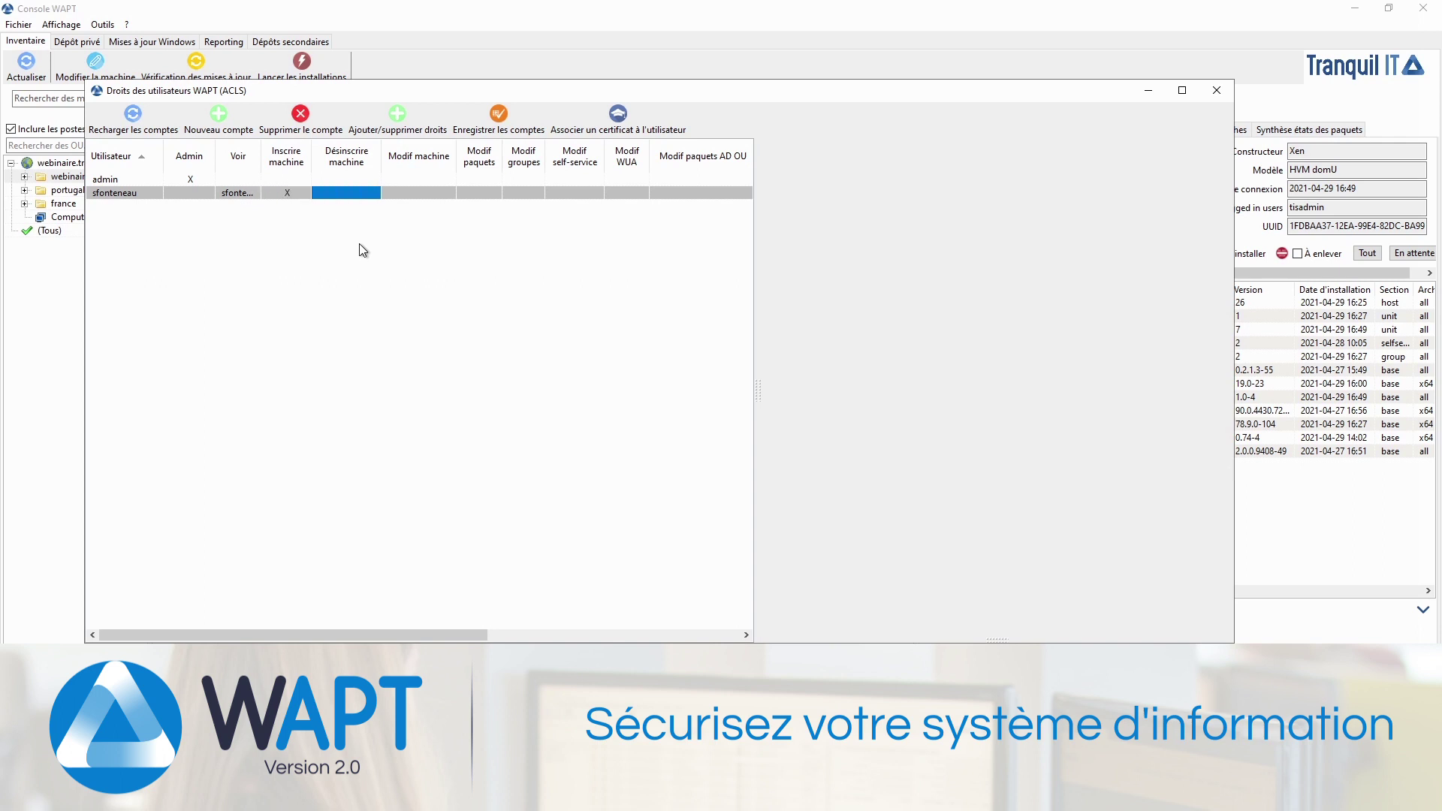
key("space")
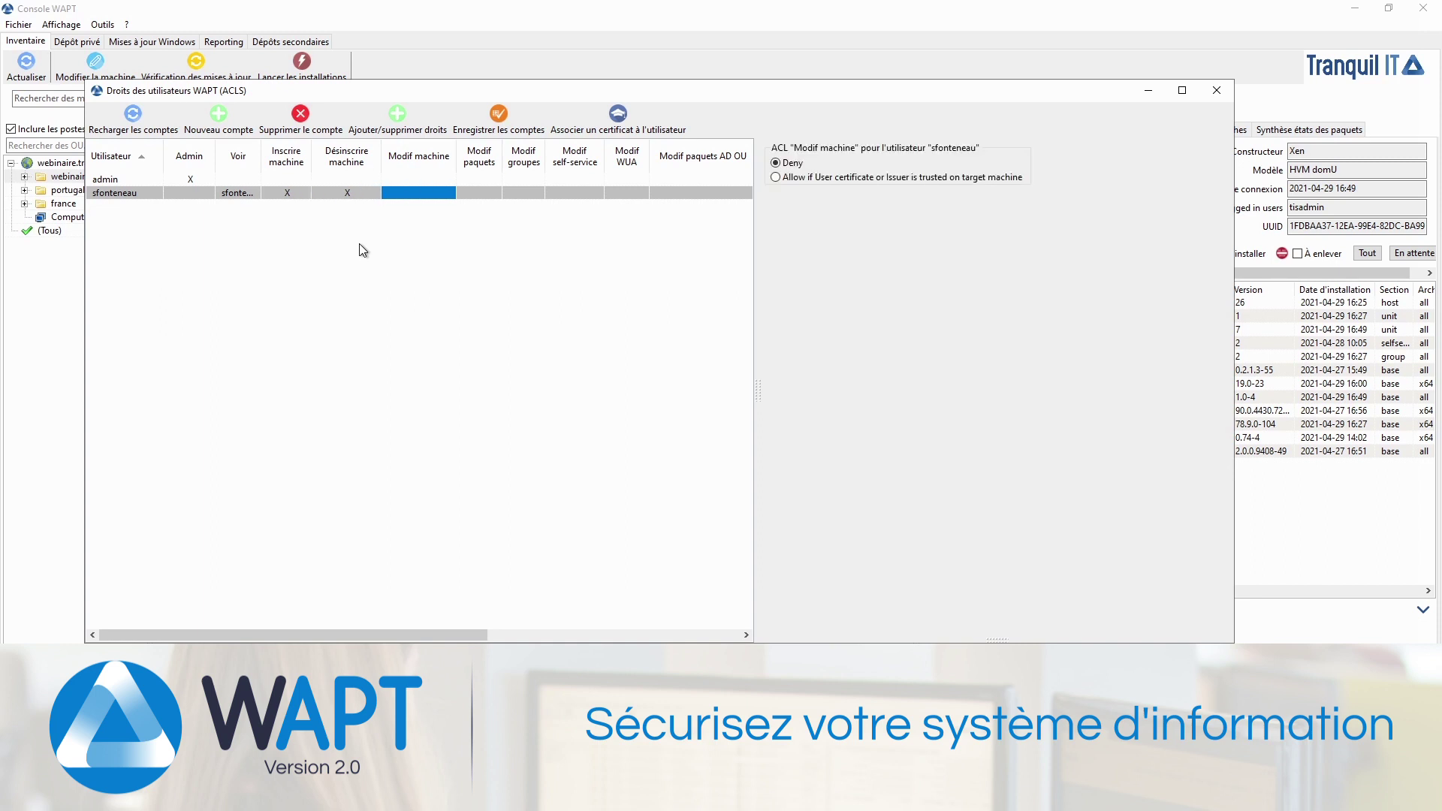
left_click(788, 178)
Step: Restrict package editing rights to the web-7zip package only
left_click(483, 194)
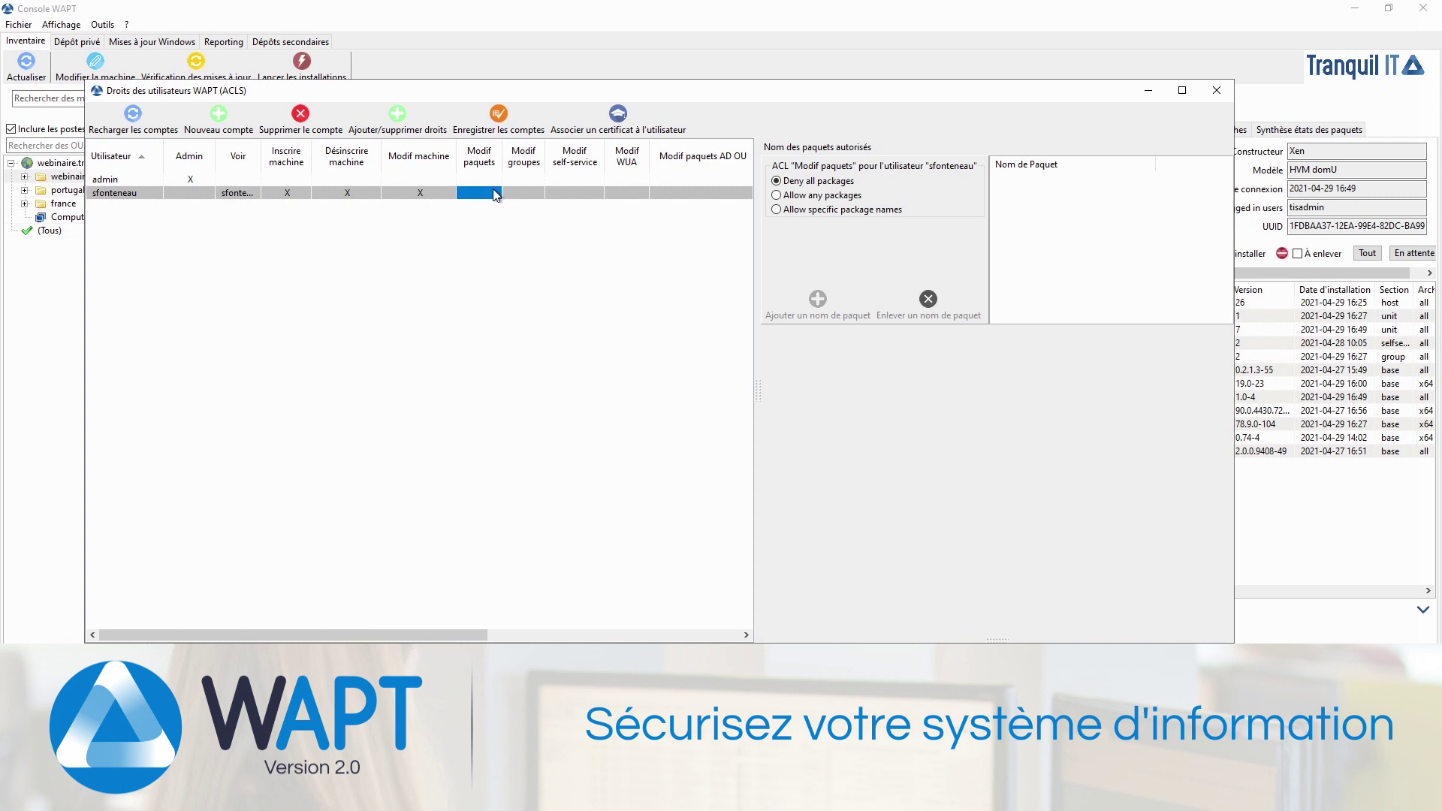
left_click(818, 197)
left_click(826, 211)
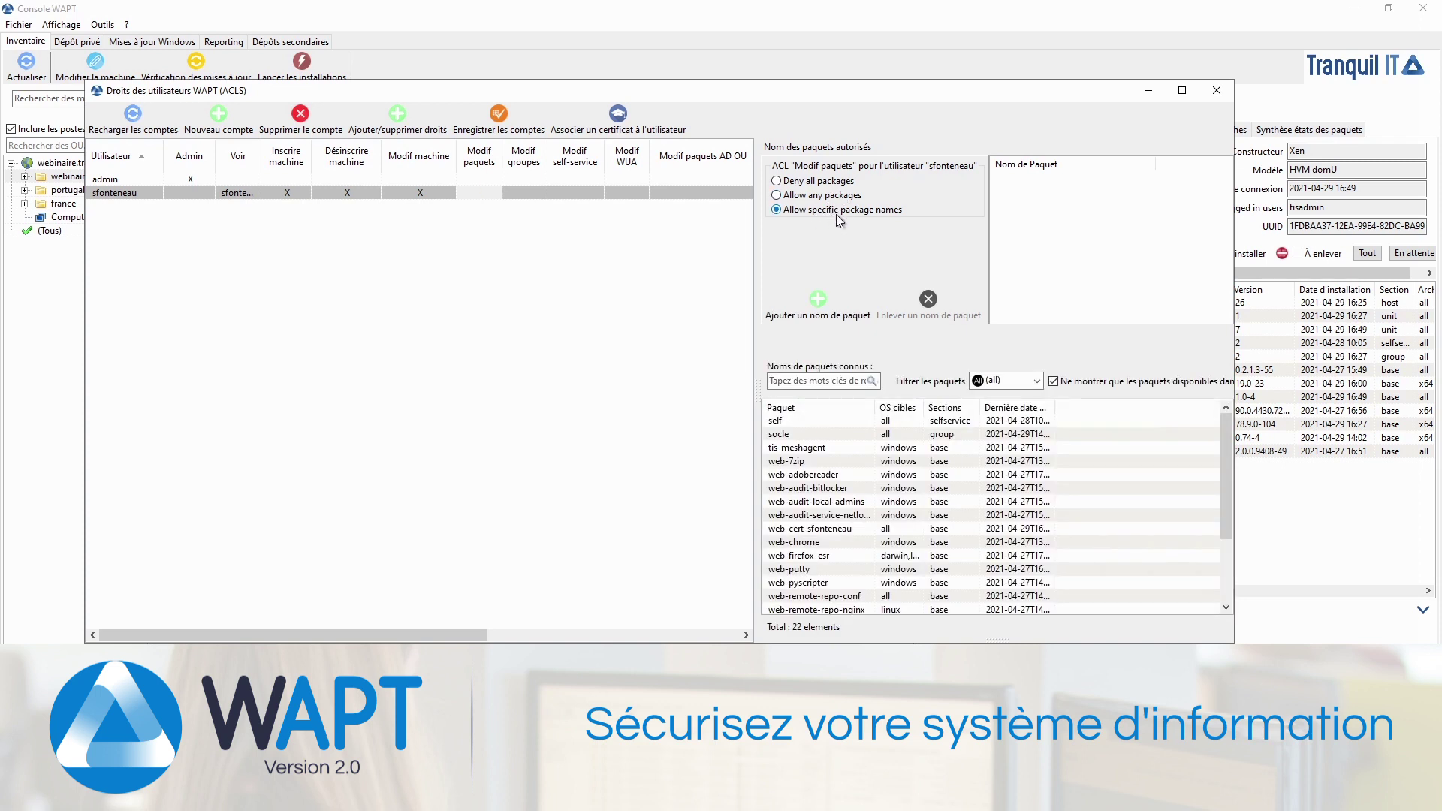
left_click(798, 461)
left_click(809, 314)
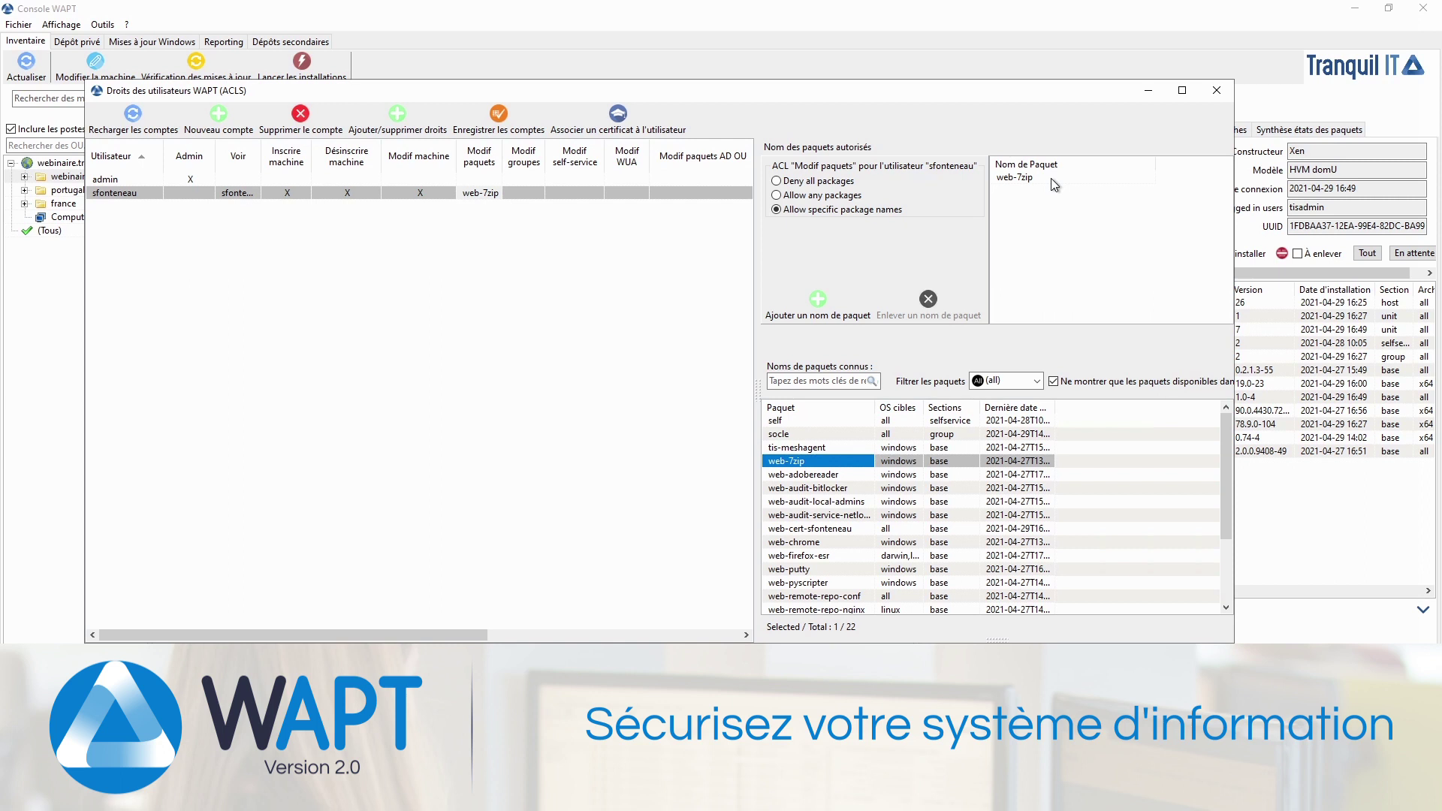
Step: Allow launching installations when the user's certificate or issuer is trusted
left_click(515, 194)
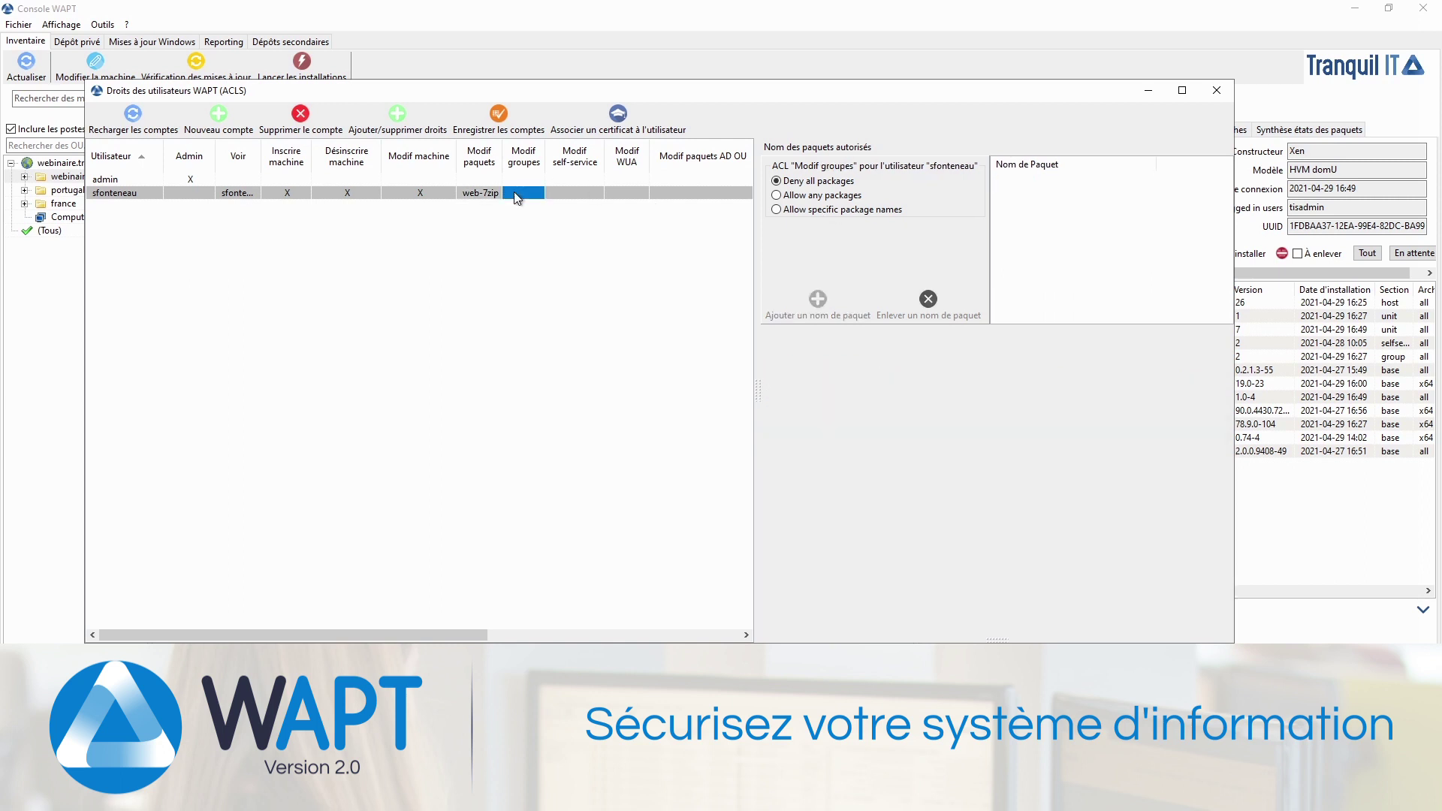
left_click(576, 193)
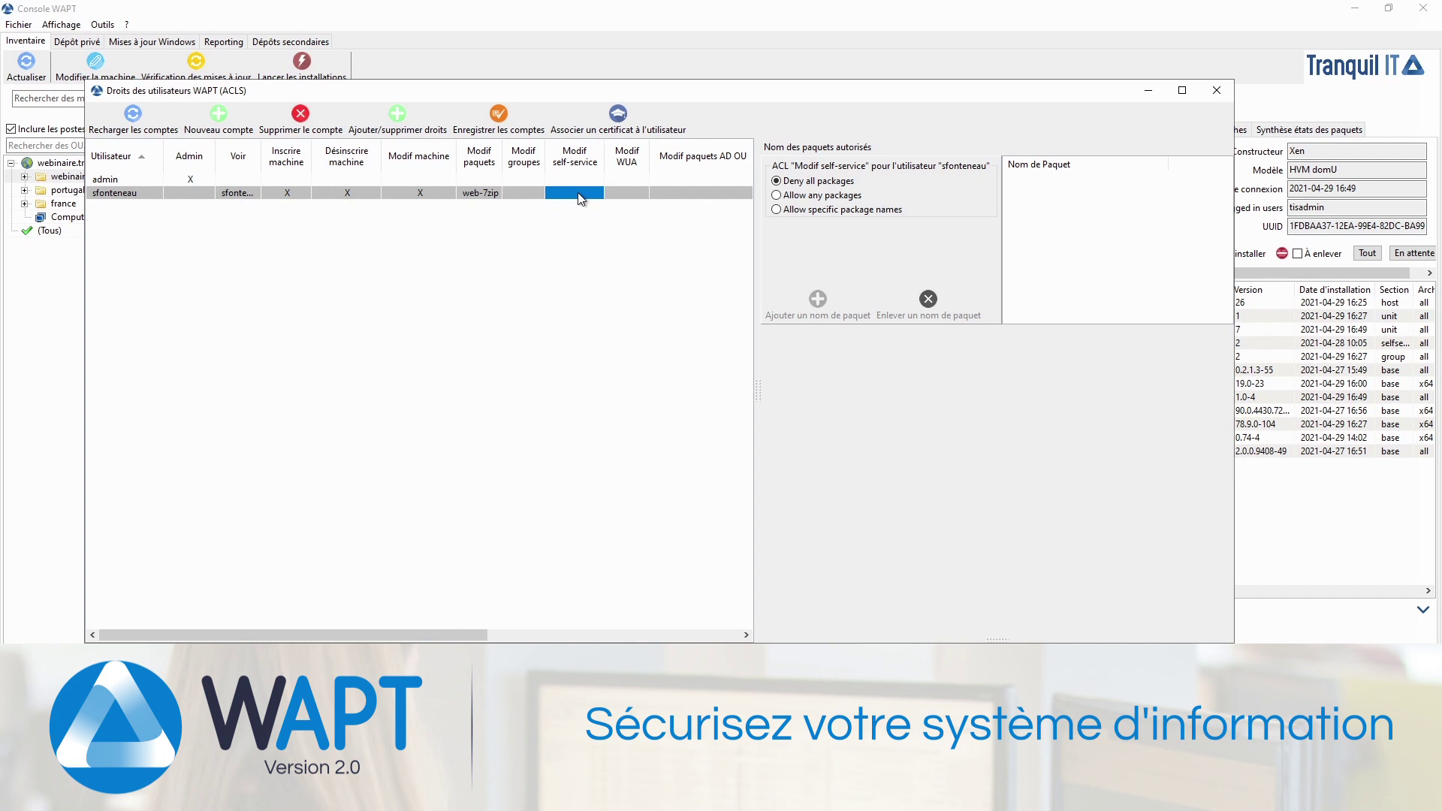
key("Right")
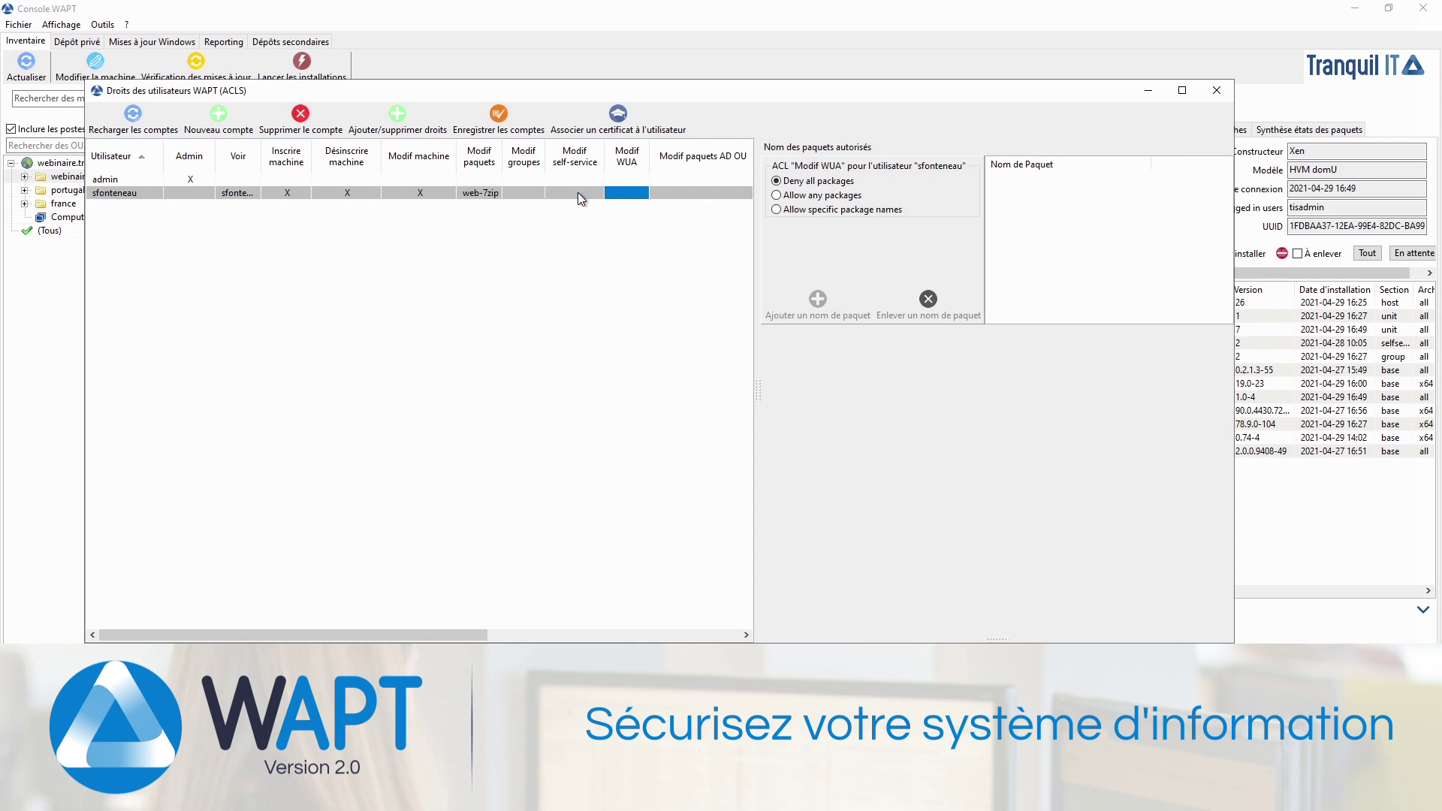
key("Right")
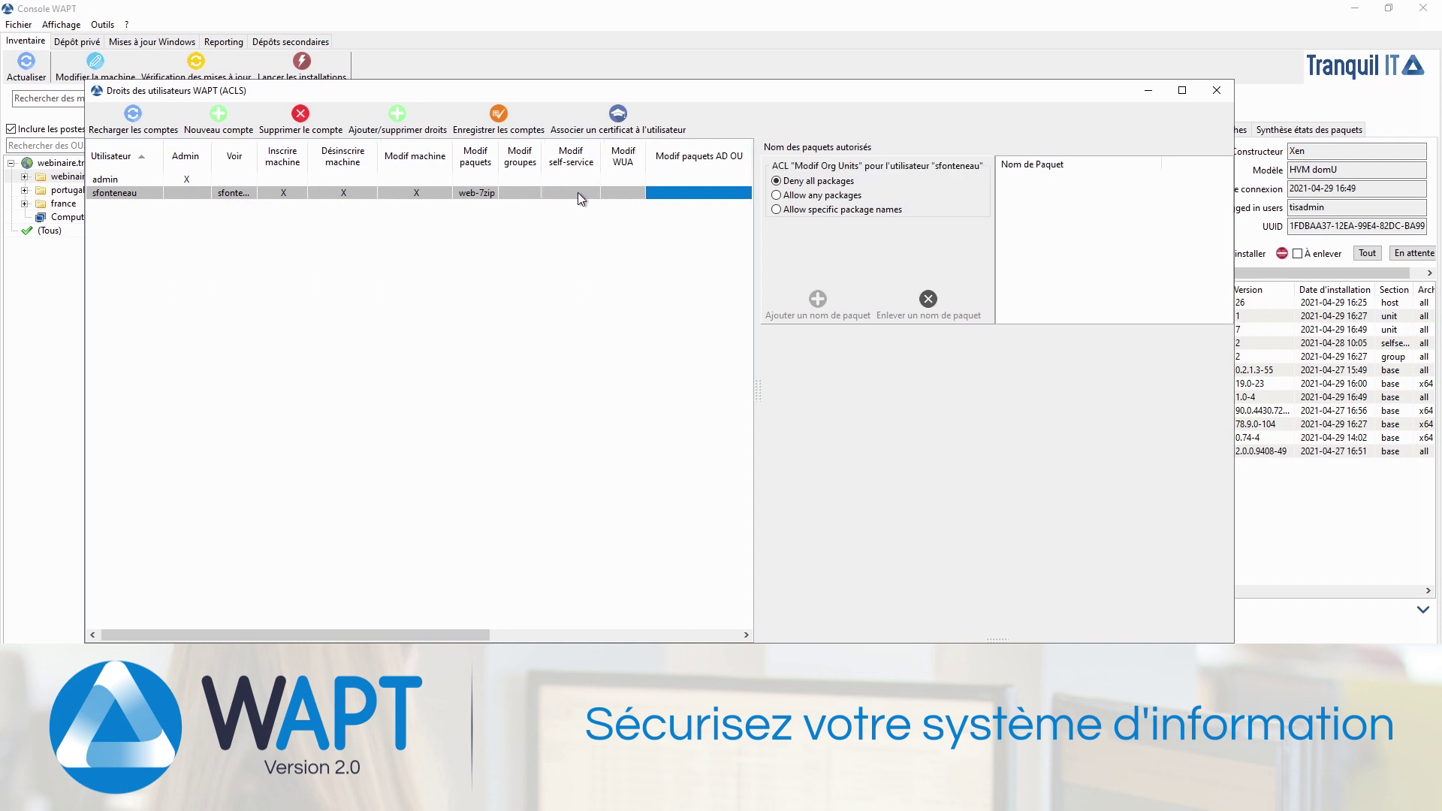
key("Right")
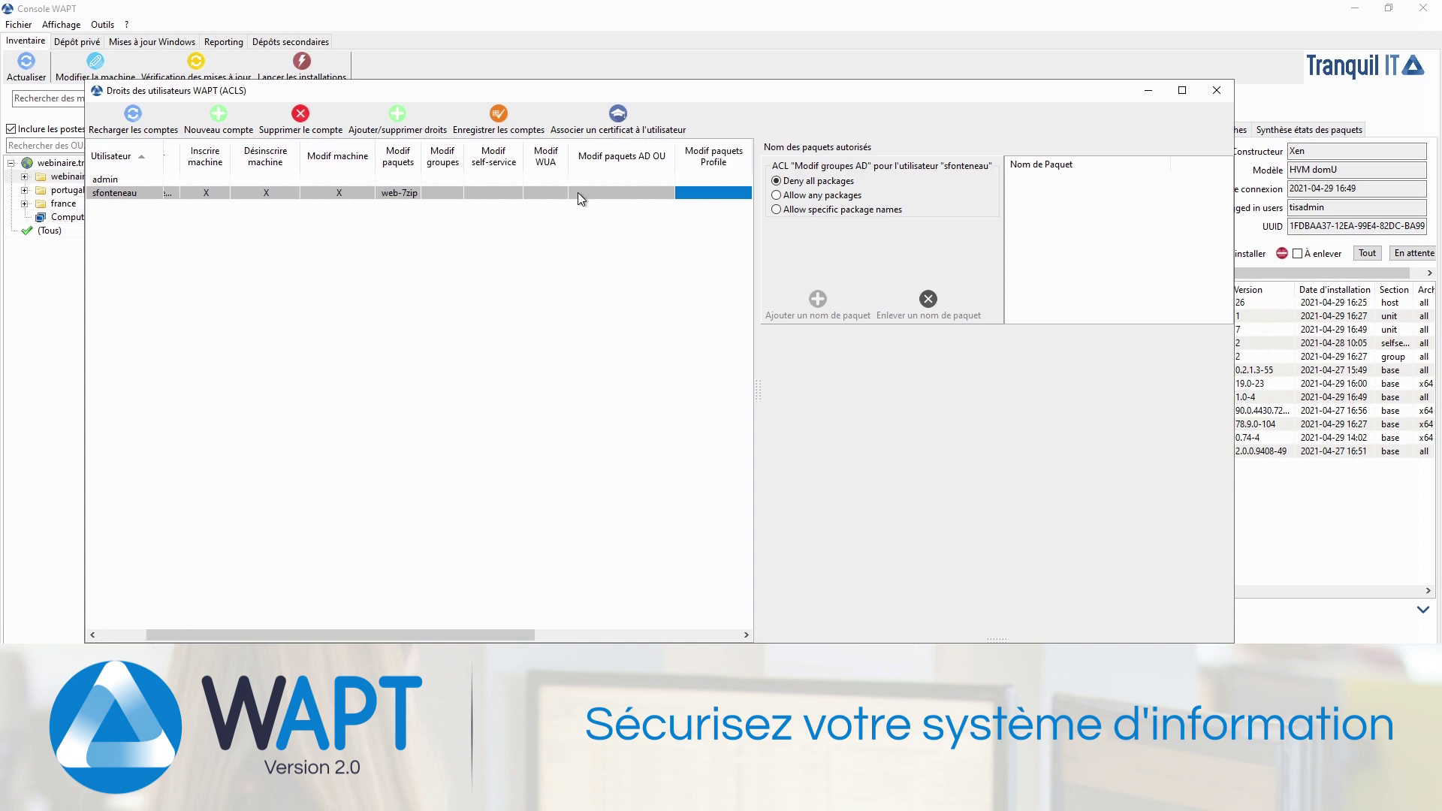
key("Right")
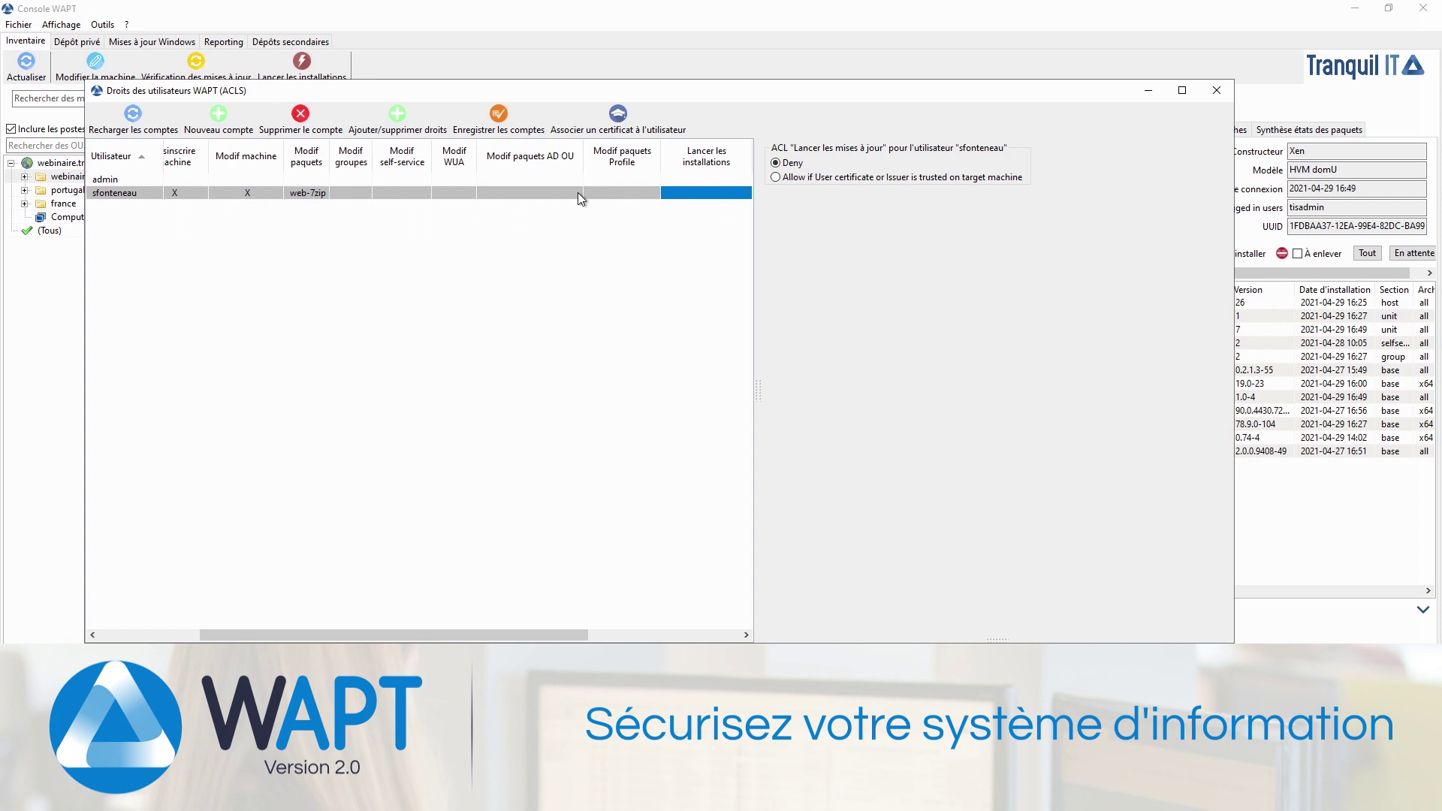
left_click(785, 178)
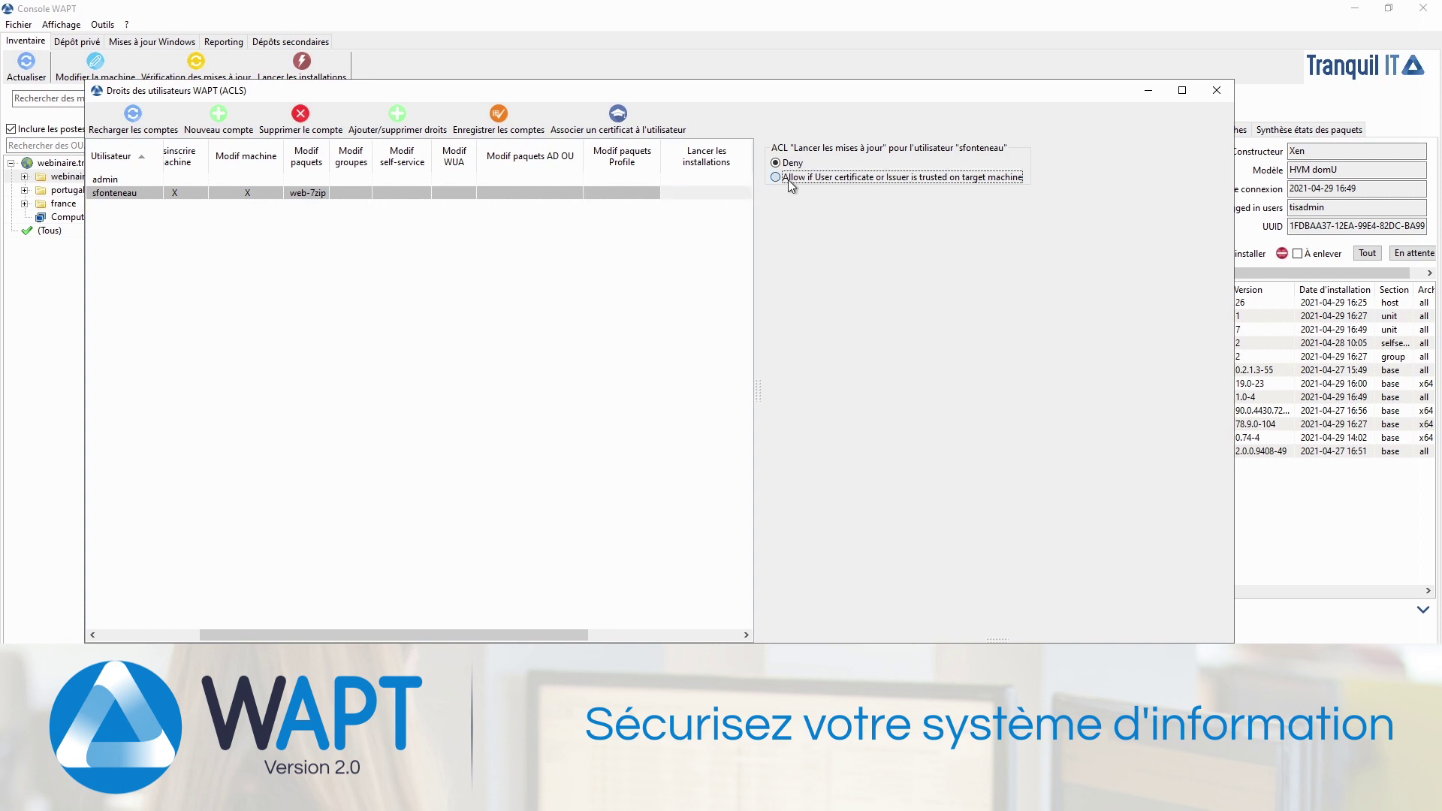
left_click(715, 196)
key("Right")
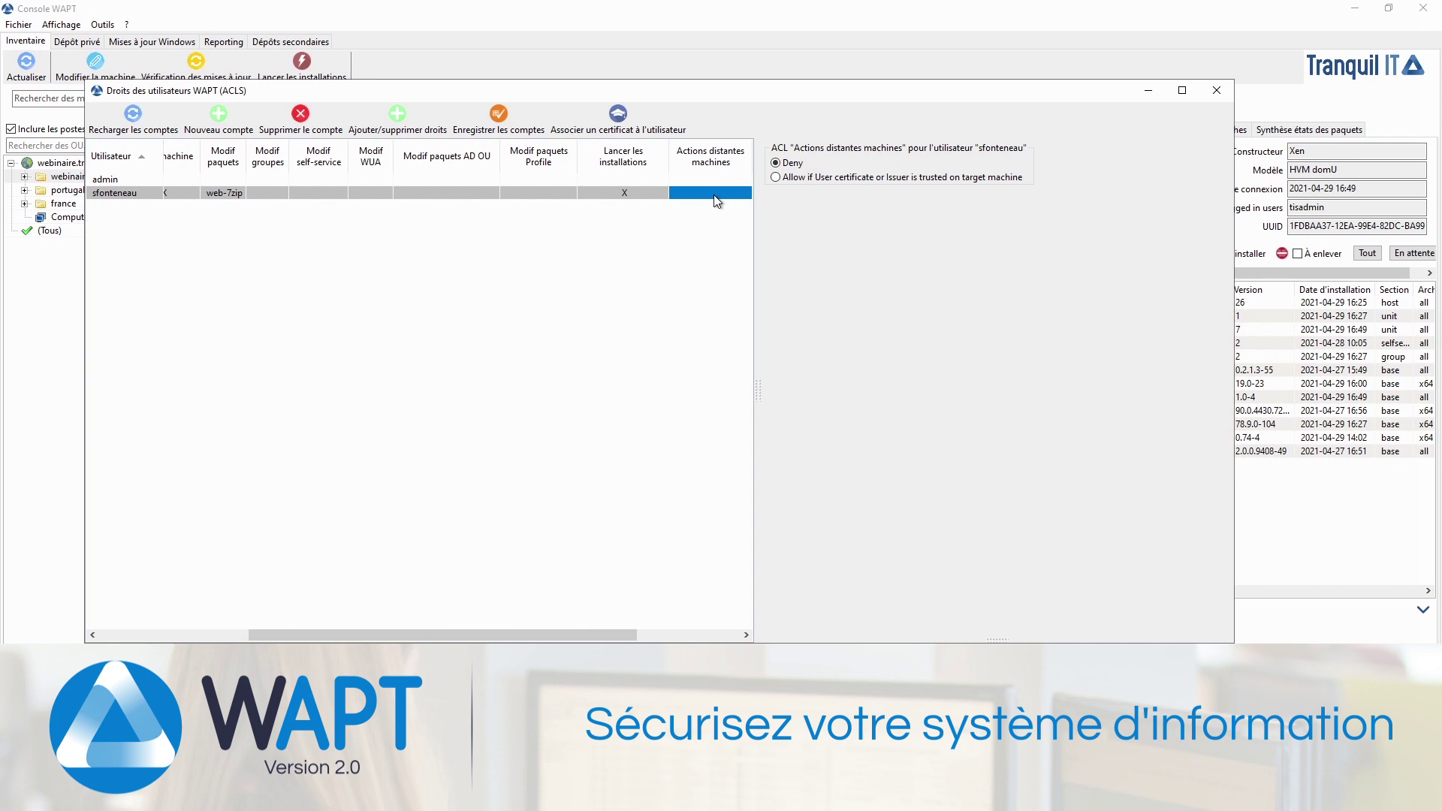
key("Right")
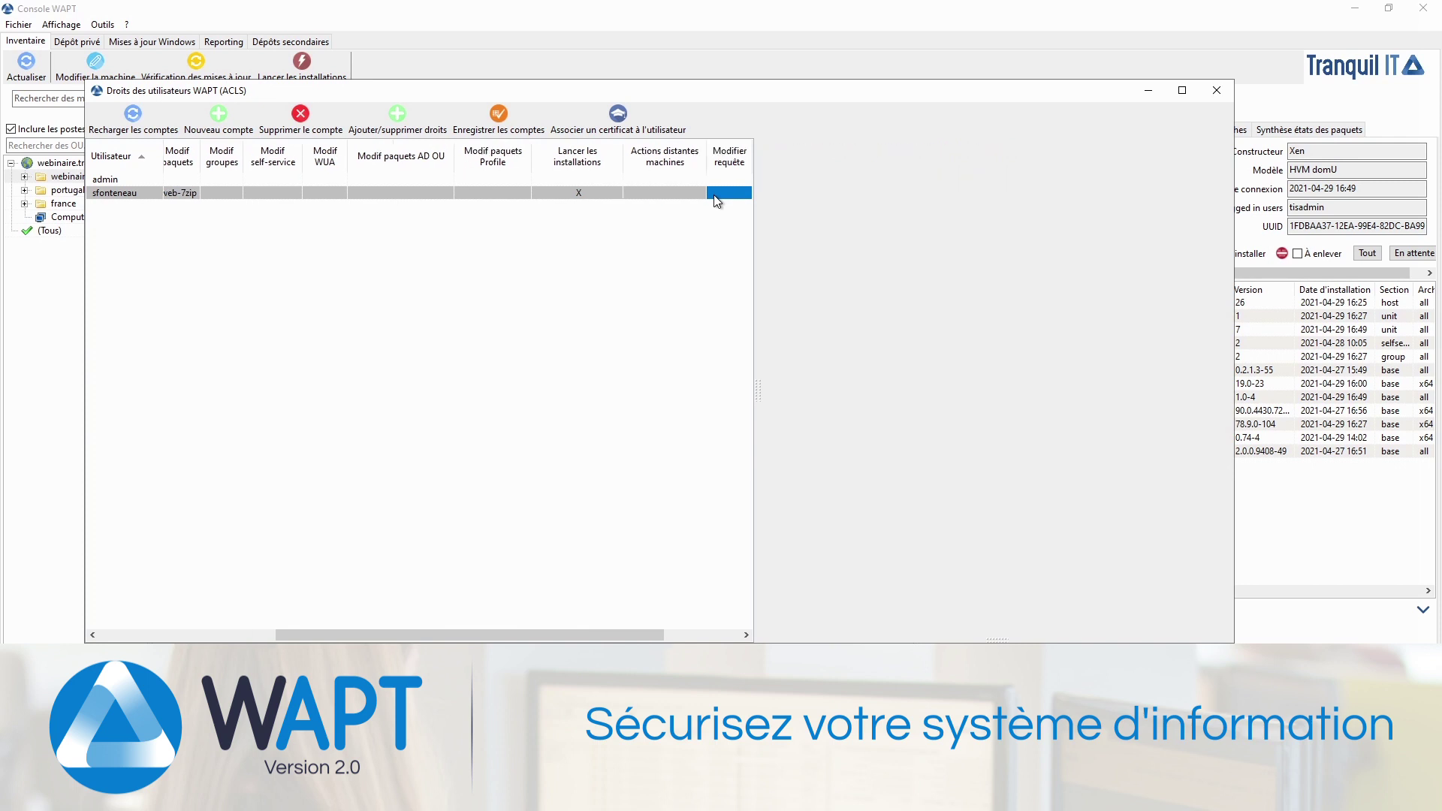
key("Right")
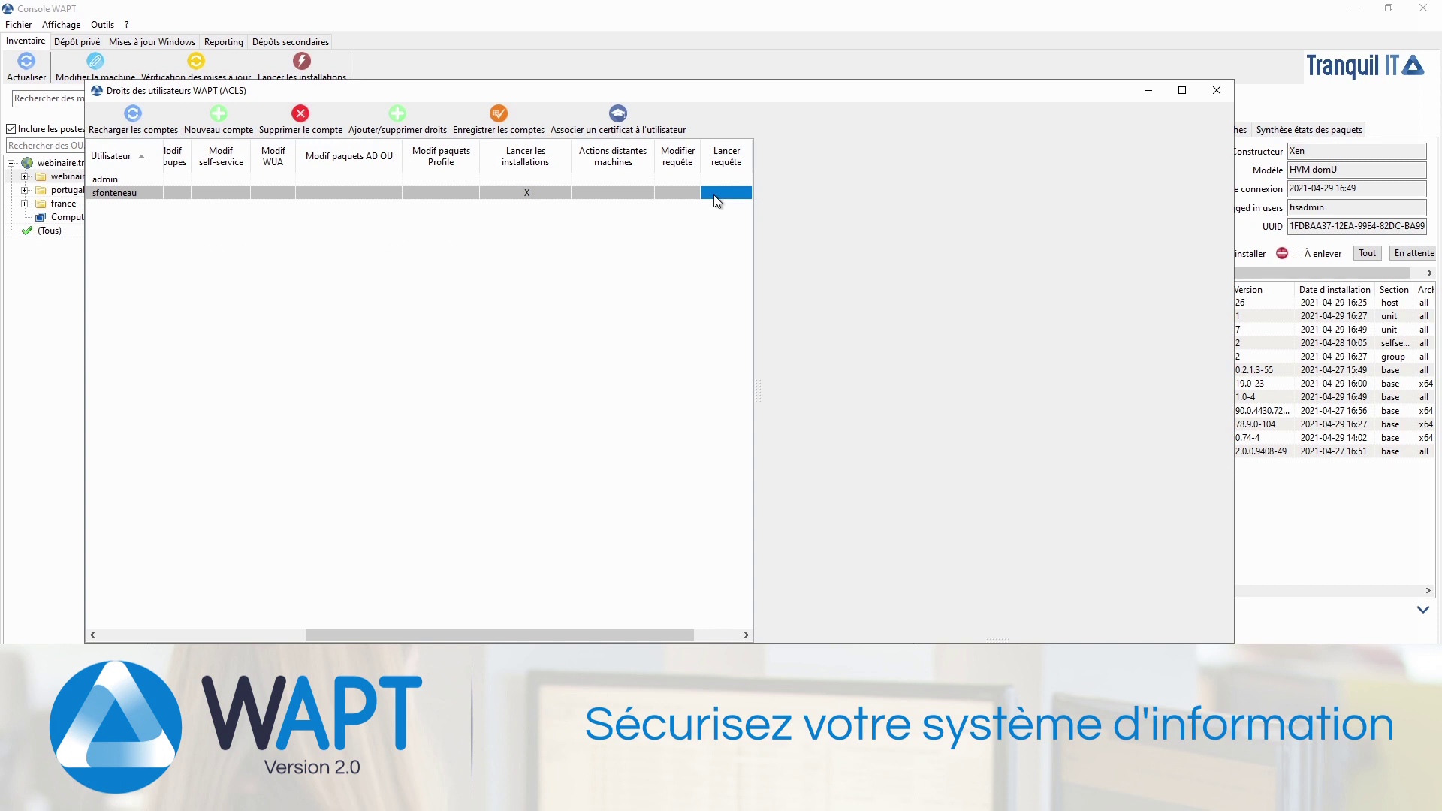
key("Right")
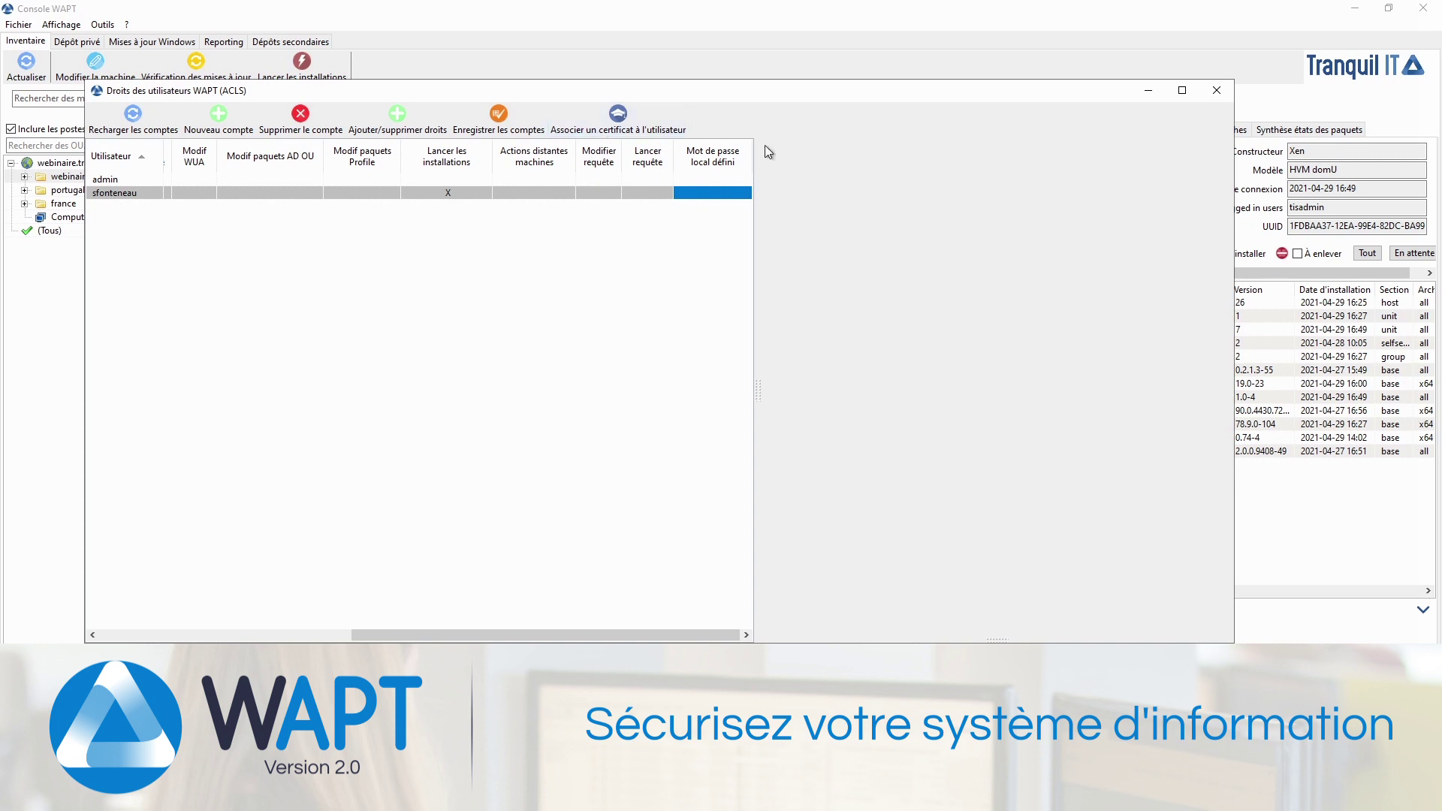
Step: Save the user accounts with their permissions and close the ACL window
right_click(710, 194)
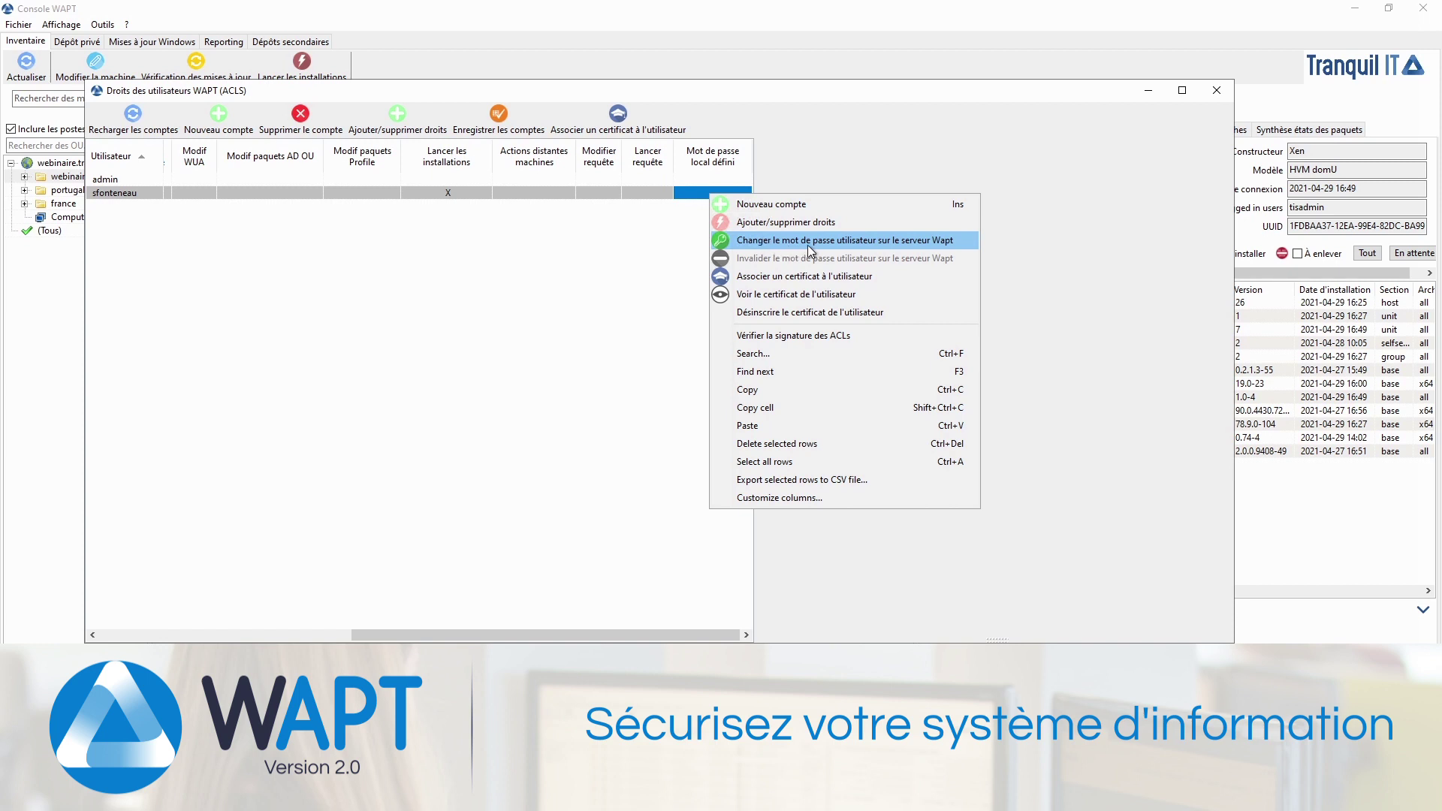
left_click(668, 191)
left_click(698, 192)
key("Left")
key("Left")
key("Left")
key("Left")
key("Left")
key("Left")
key("Left")
key("Left")
key("Left")
key("Left")
key("Left")
key("Left")
key("Left")
key("Left")
key("Left")
key("Left")
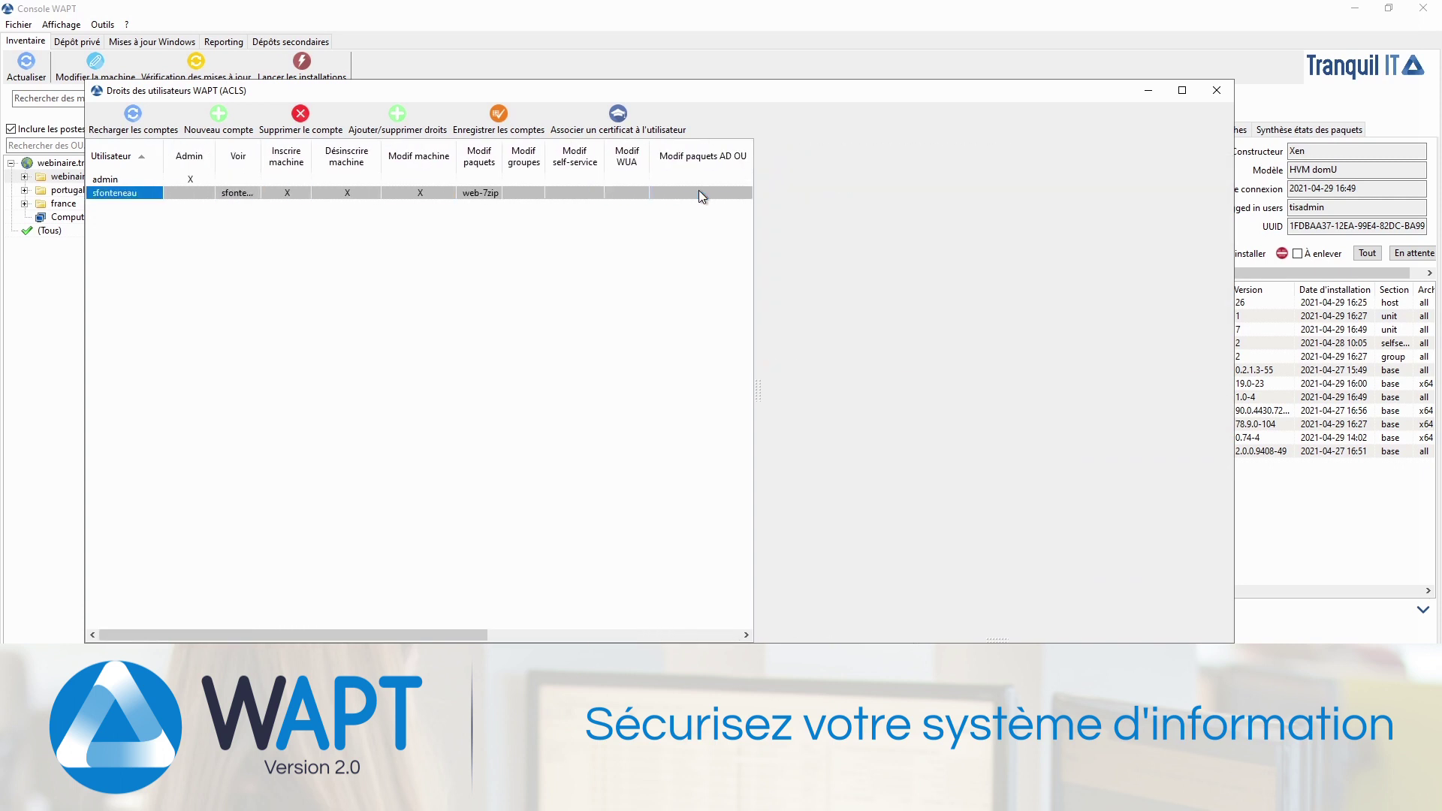
left_click(511, 126)
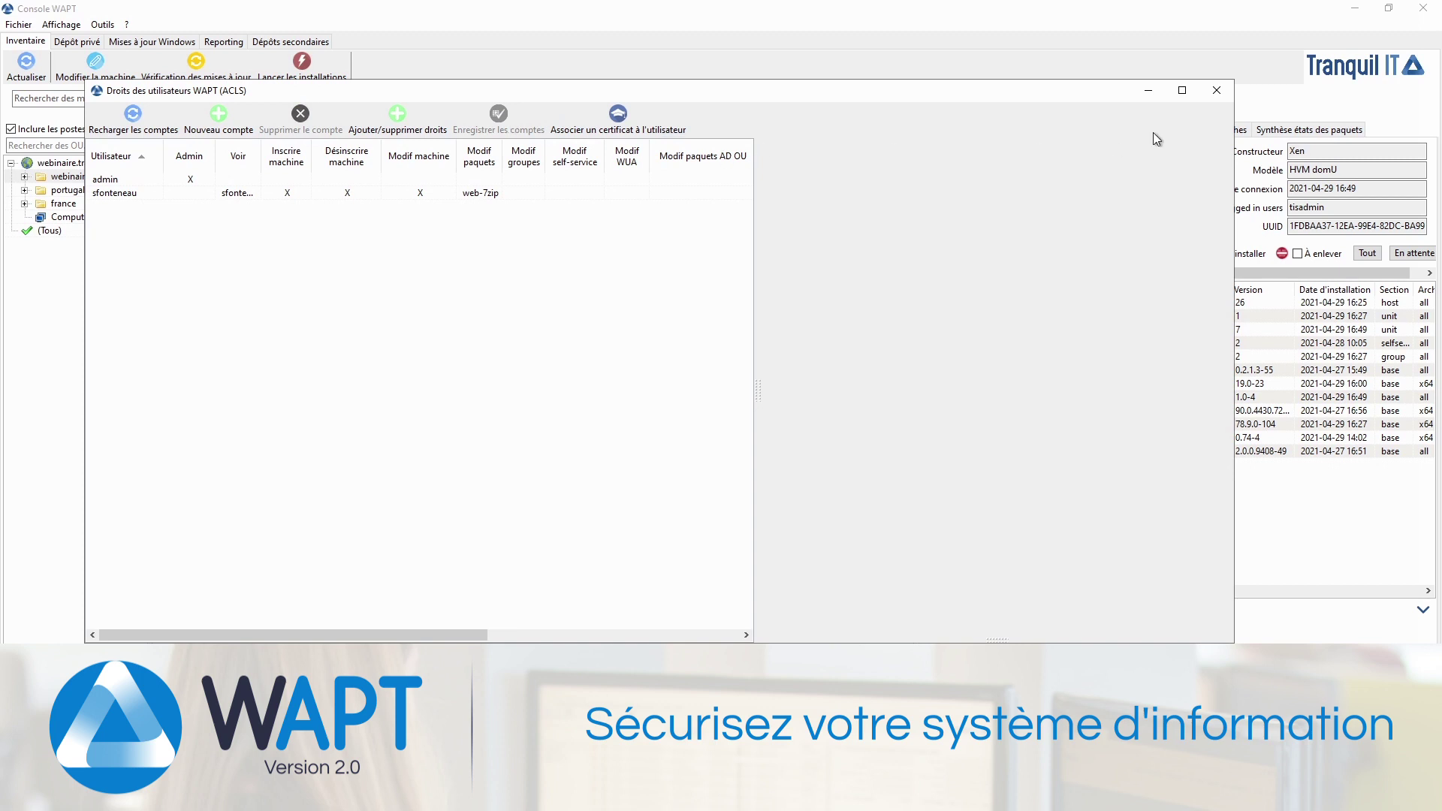
left_click(1217, 91)
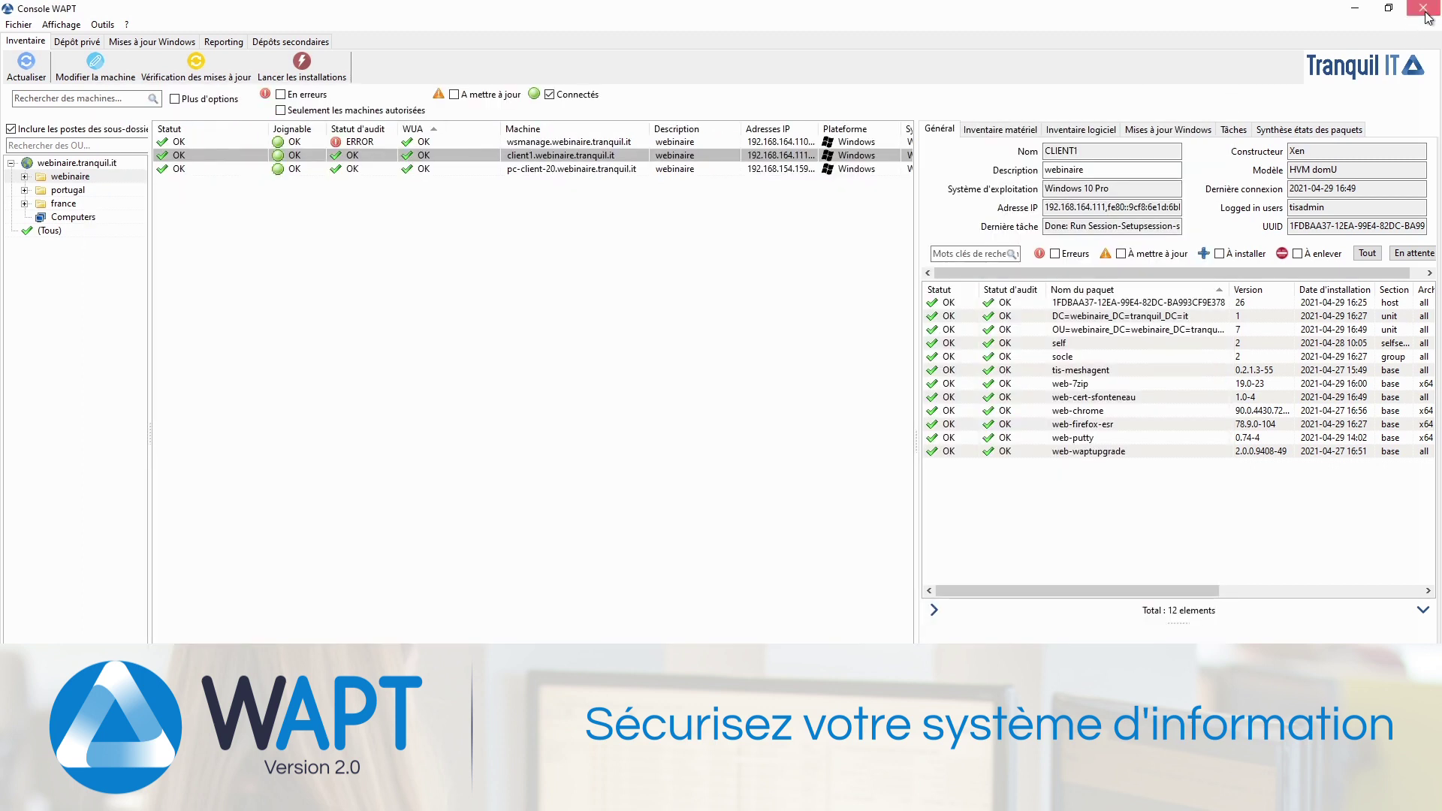
Step: Restart the console and set the user's own .crt as the personal certificate
left_click(1424, 15)
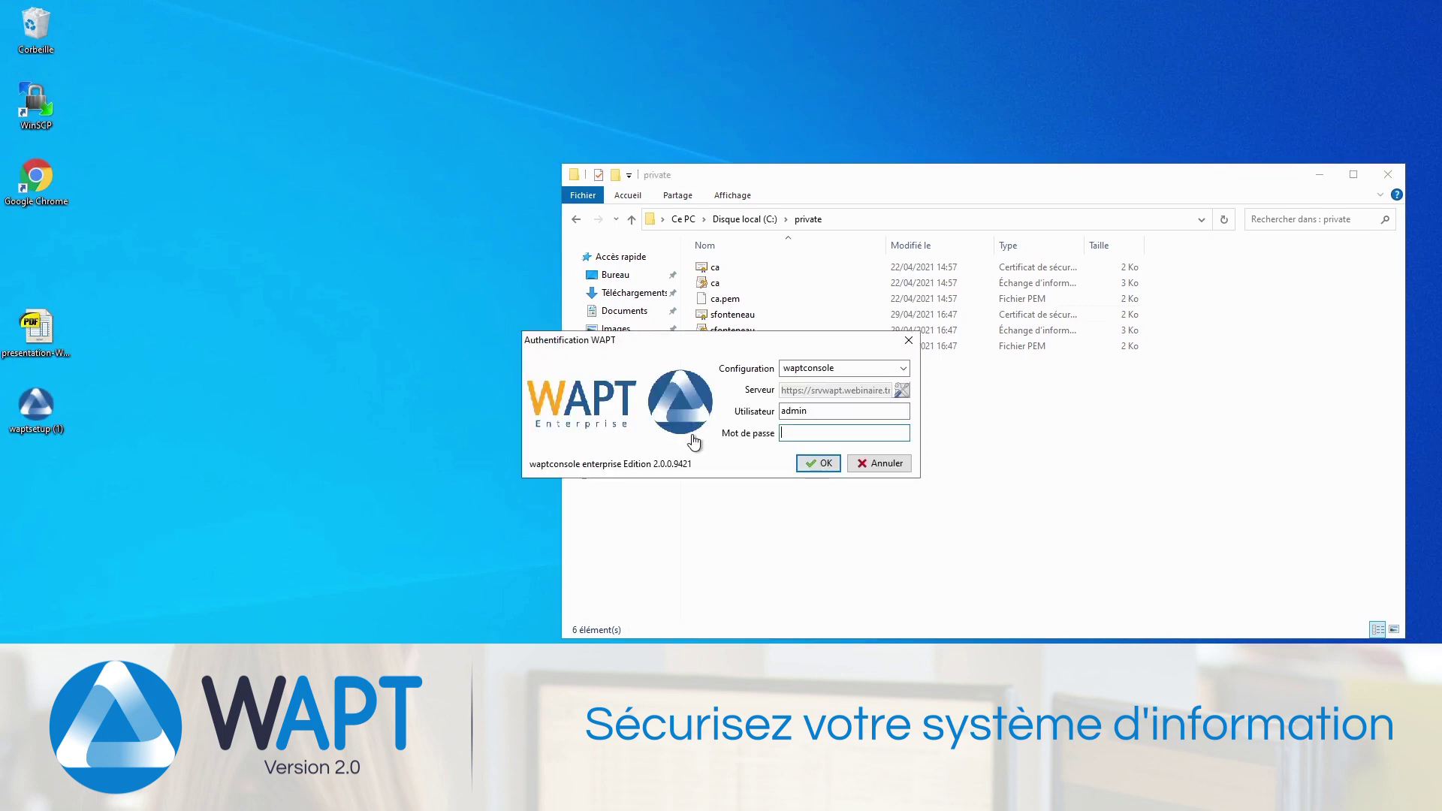
left_click(906, 392)
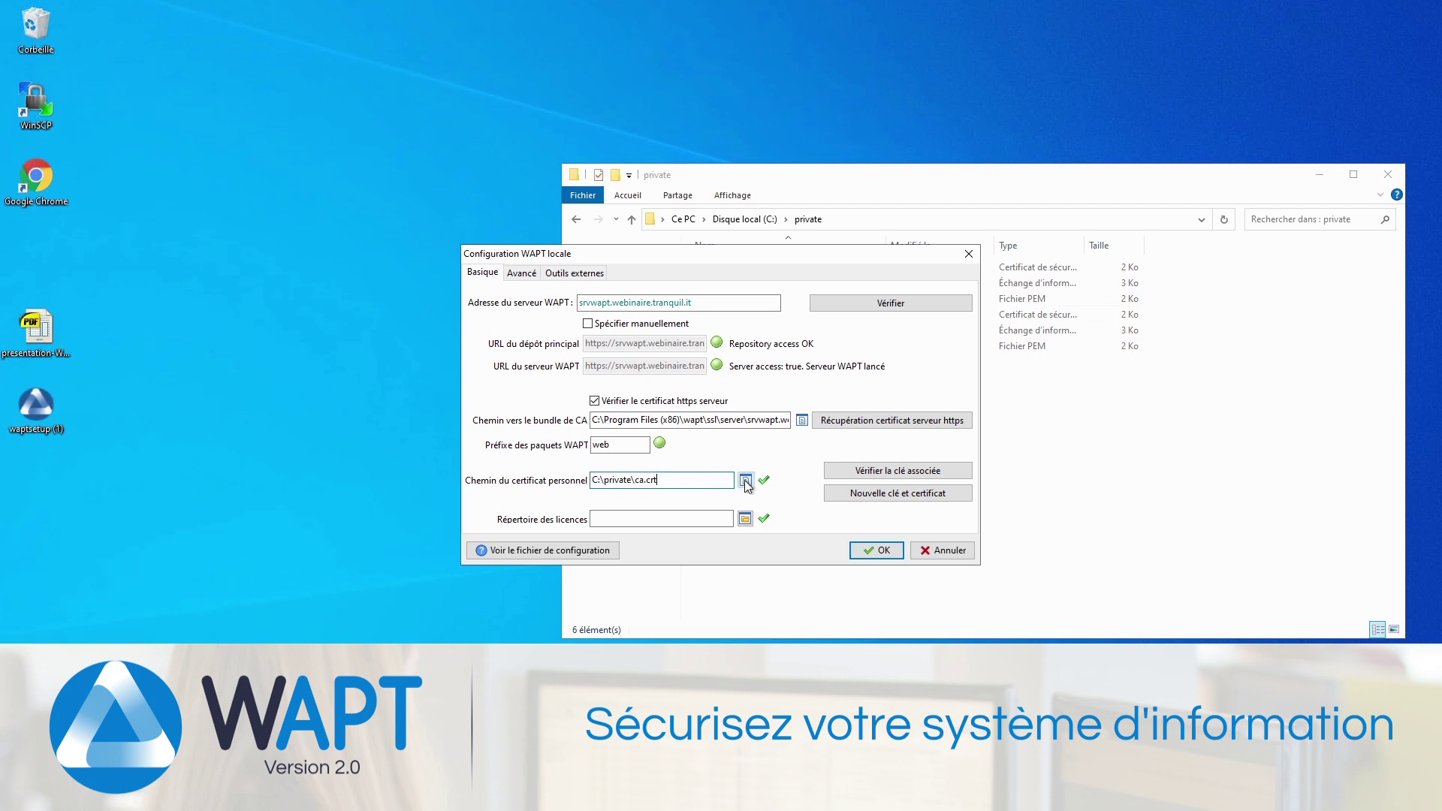
left_click(744, 480)
left_click(635, 390)
double_click(635, 390)
left_click(863, 548)
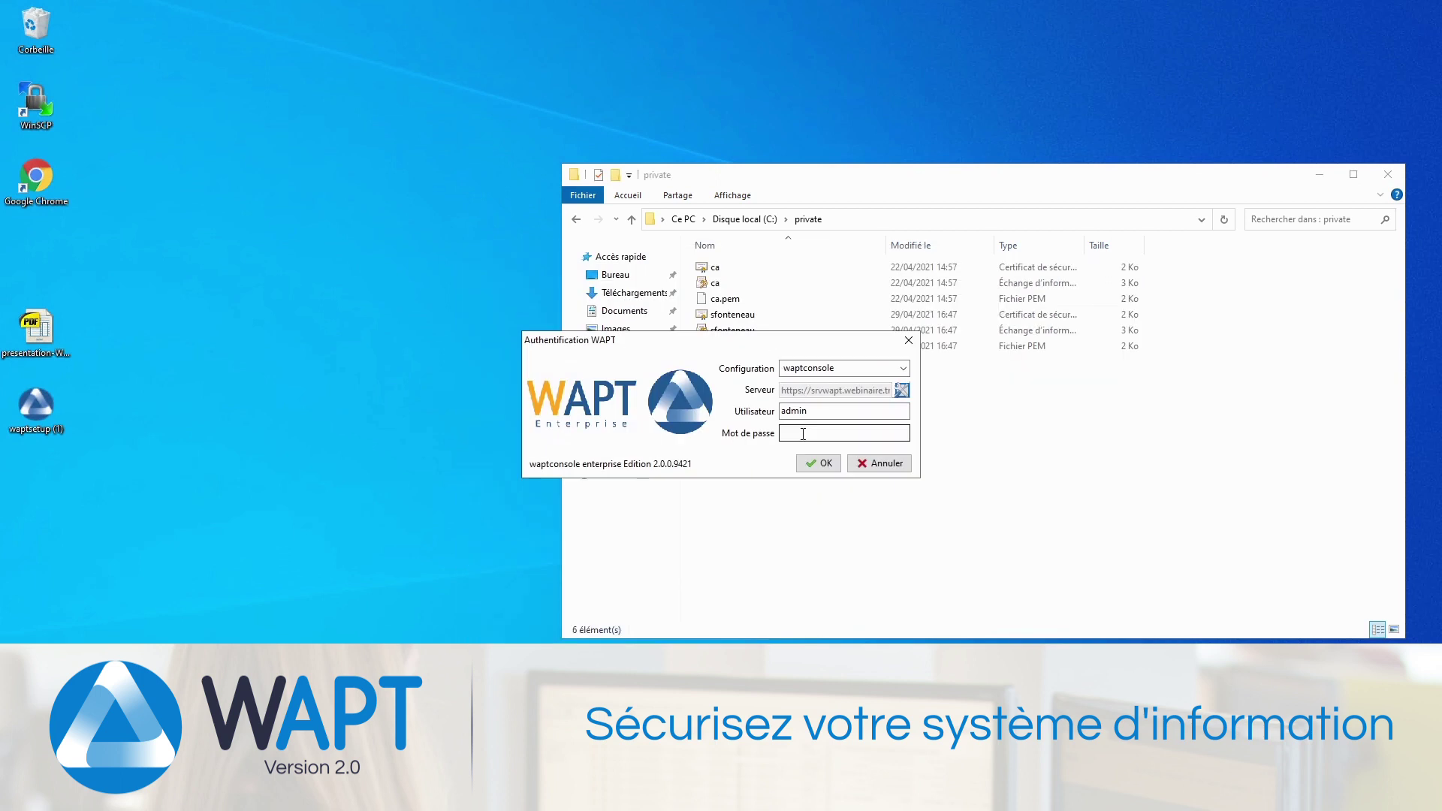
Step: Log in with the restricted user's account name and password
key("shift+Tab")
key("Tab")
type("********")
key("Return")
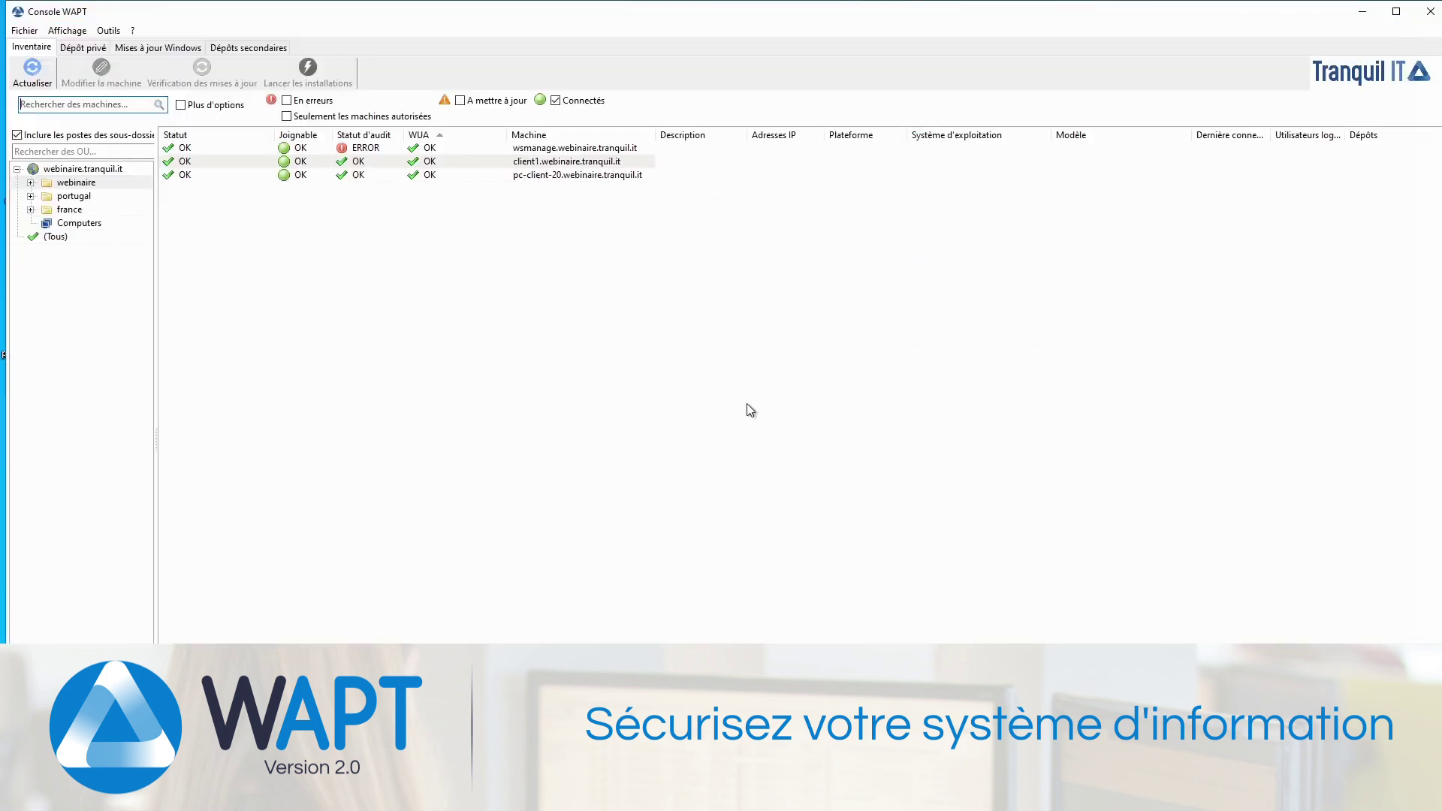
Step: Show all machines (Tous), maximize the console, and review allowed actions on wsmanage and the webinaire OU
left_click(54, 237)
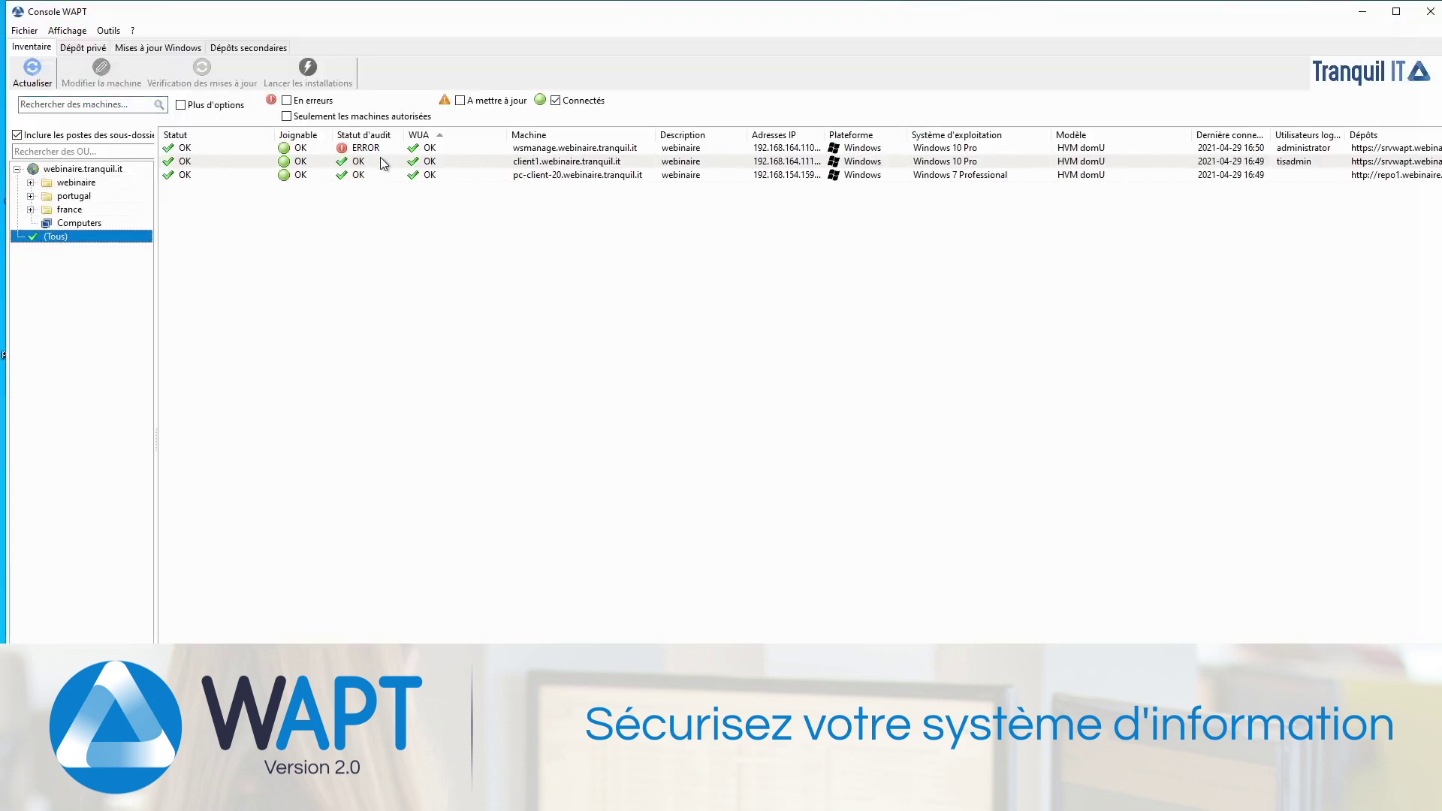
left_click(1396, 12)
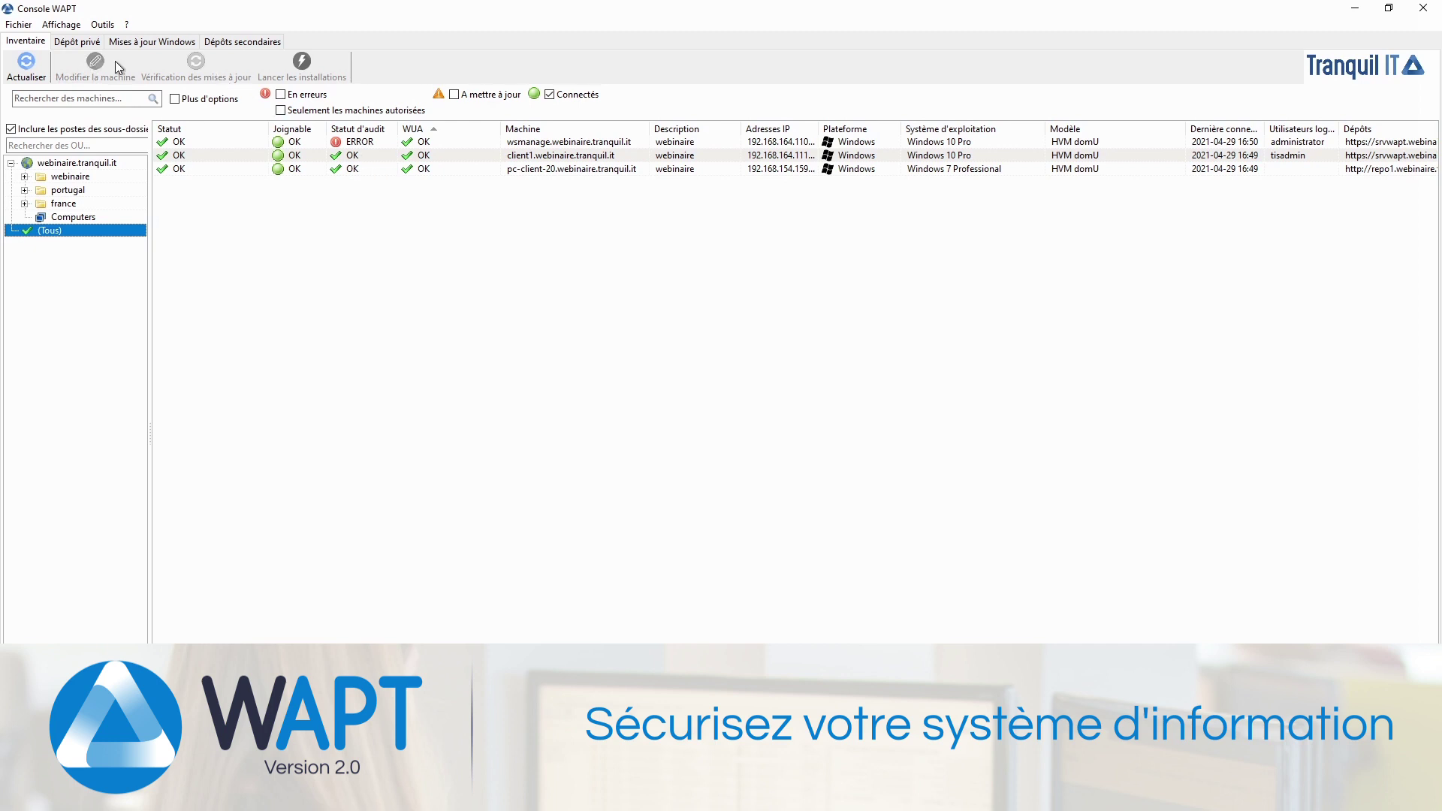
right_click(400, 140)
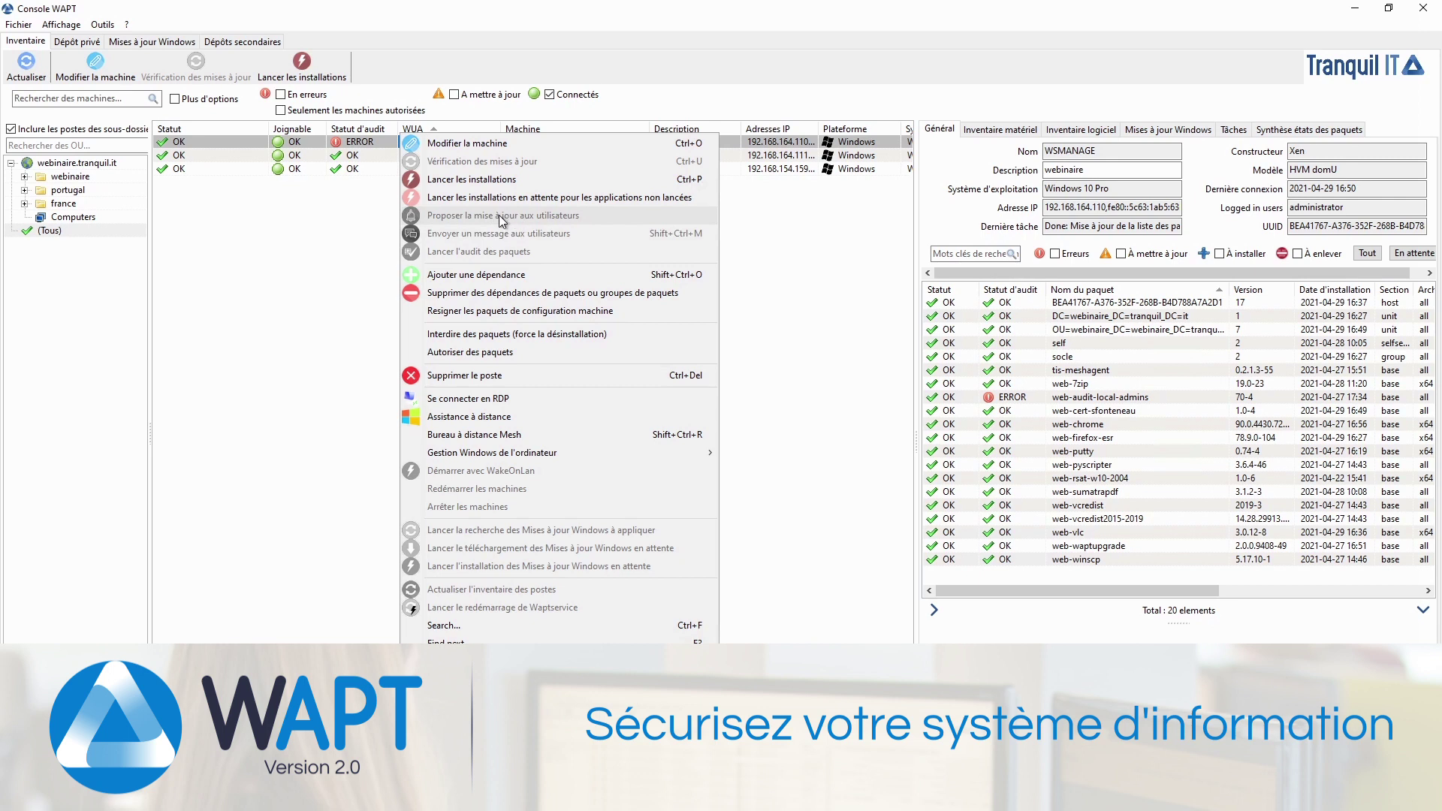
left_click(71, 230)
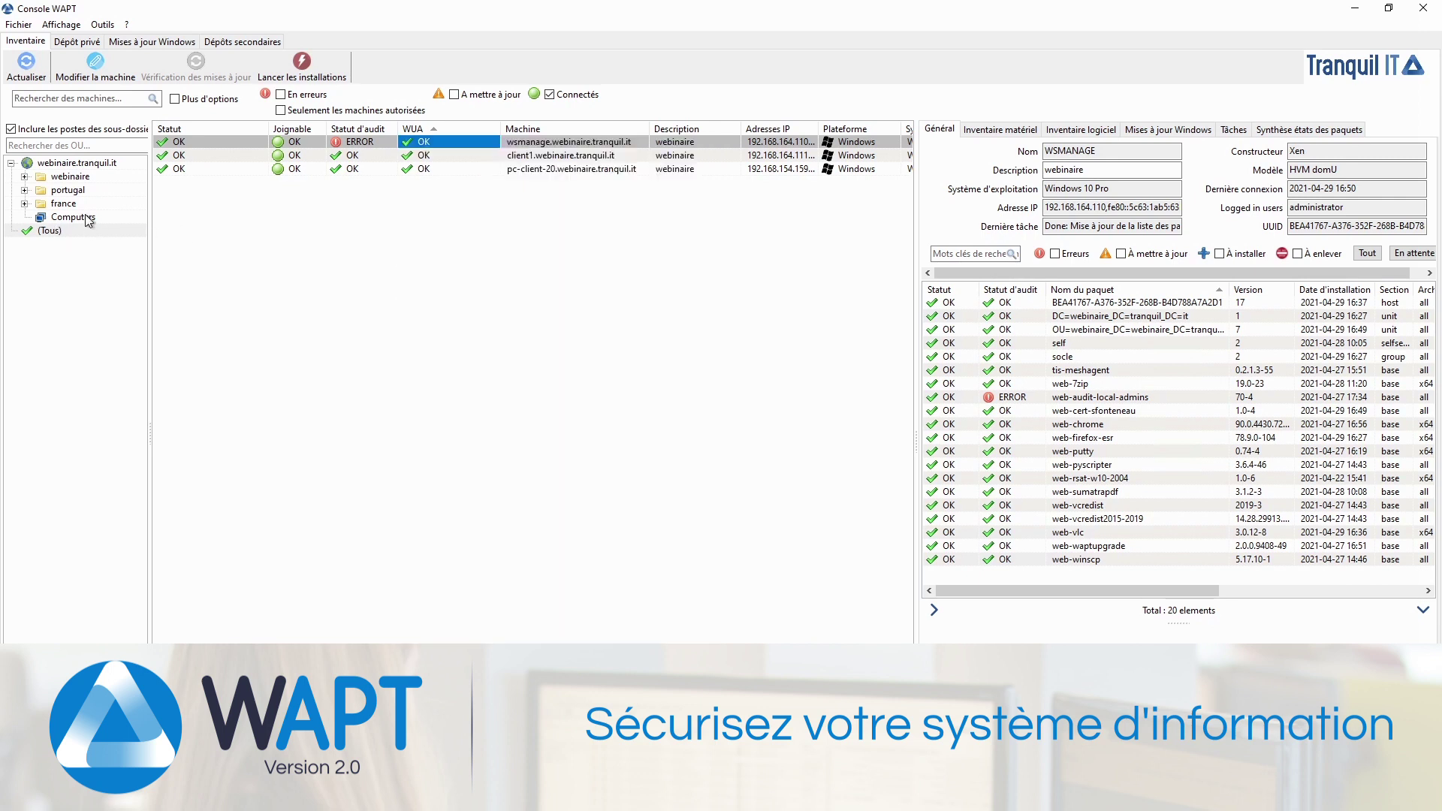
right_click(70, 178)
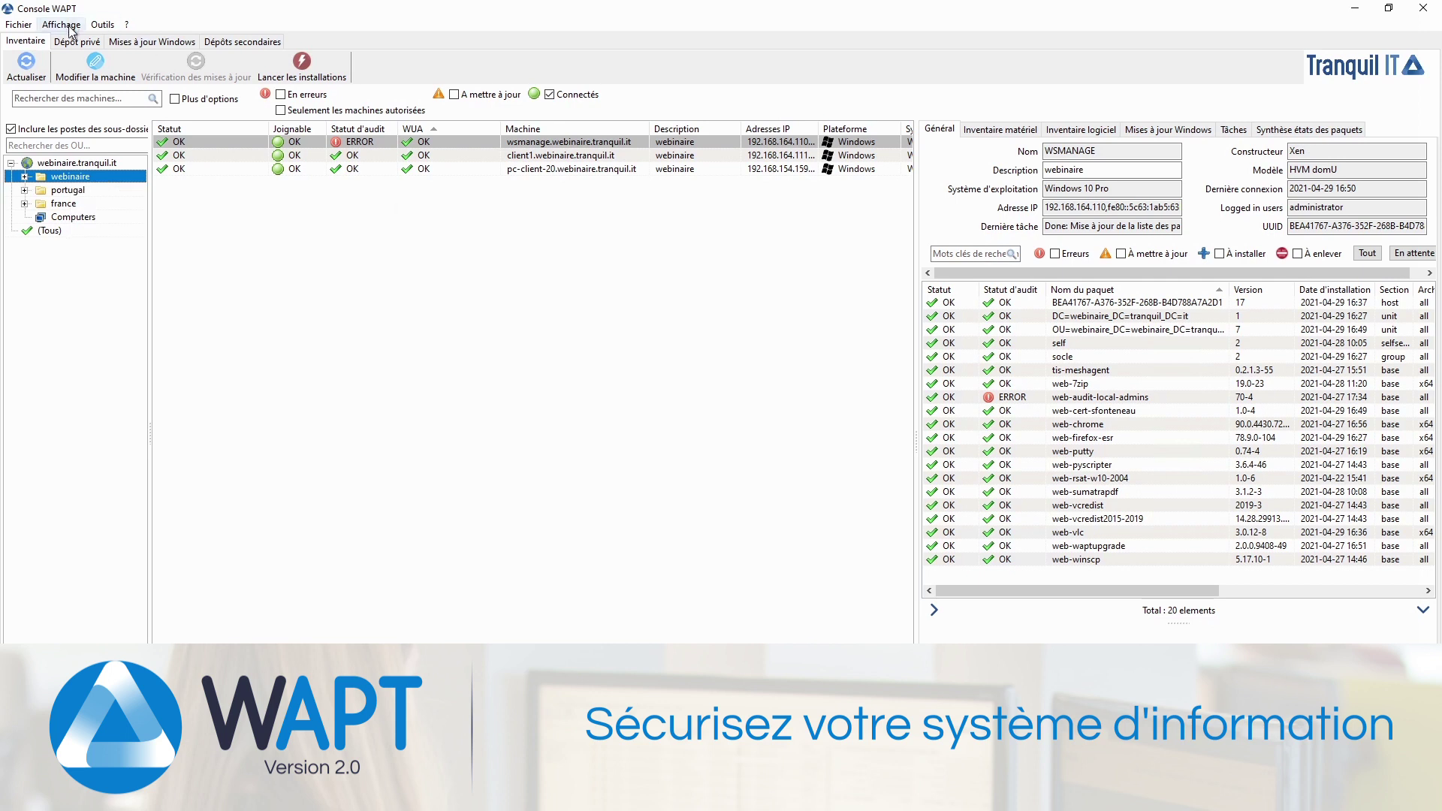
Step: Check the Dépôt privé's Générer template options, then go back to the Inventaire view
left_click(77, 42)
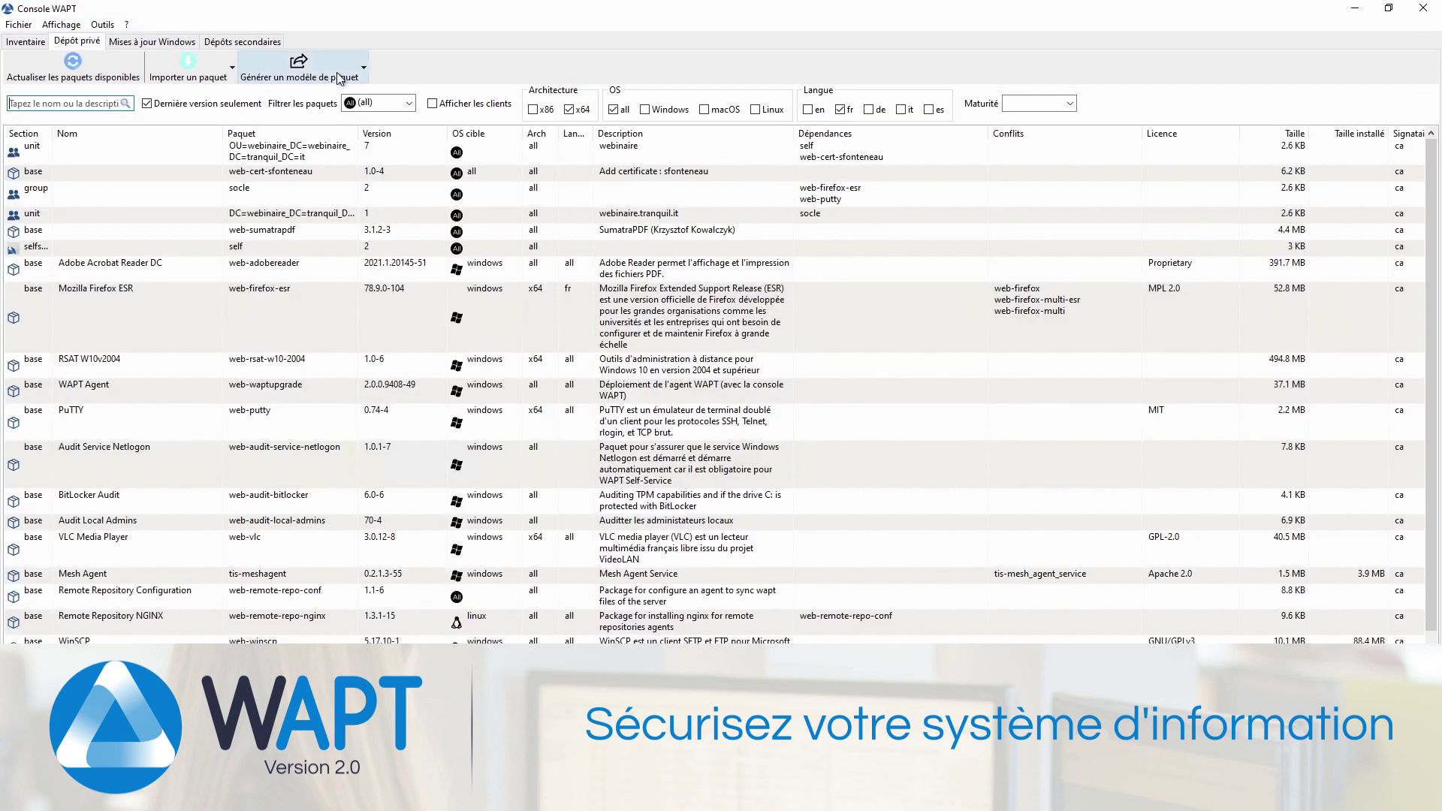
left_click(296, 73)
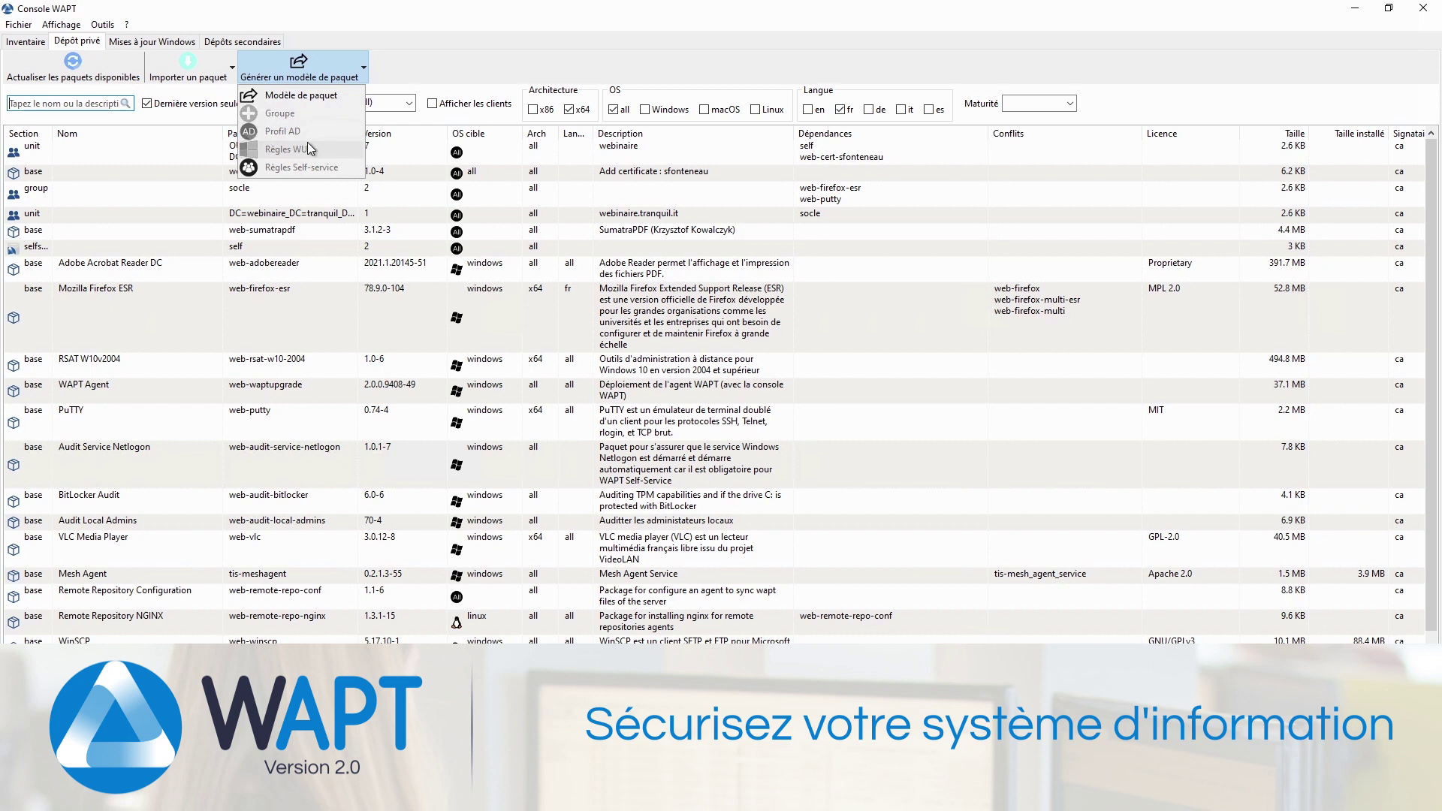
left_click(526, 48)
left_click(25, 42)
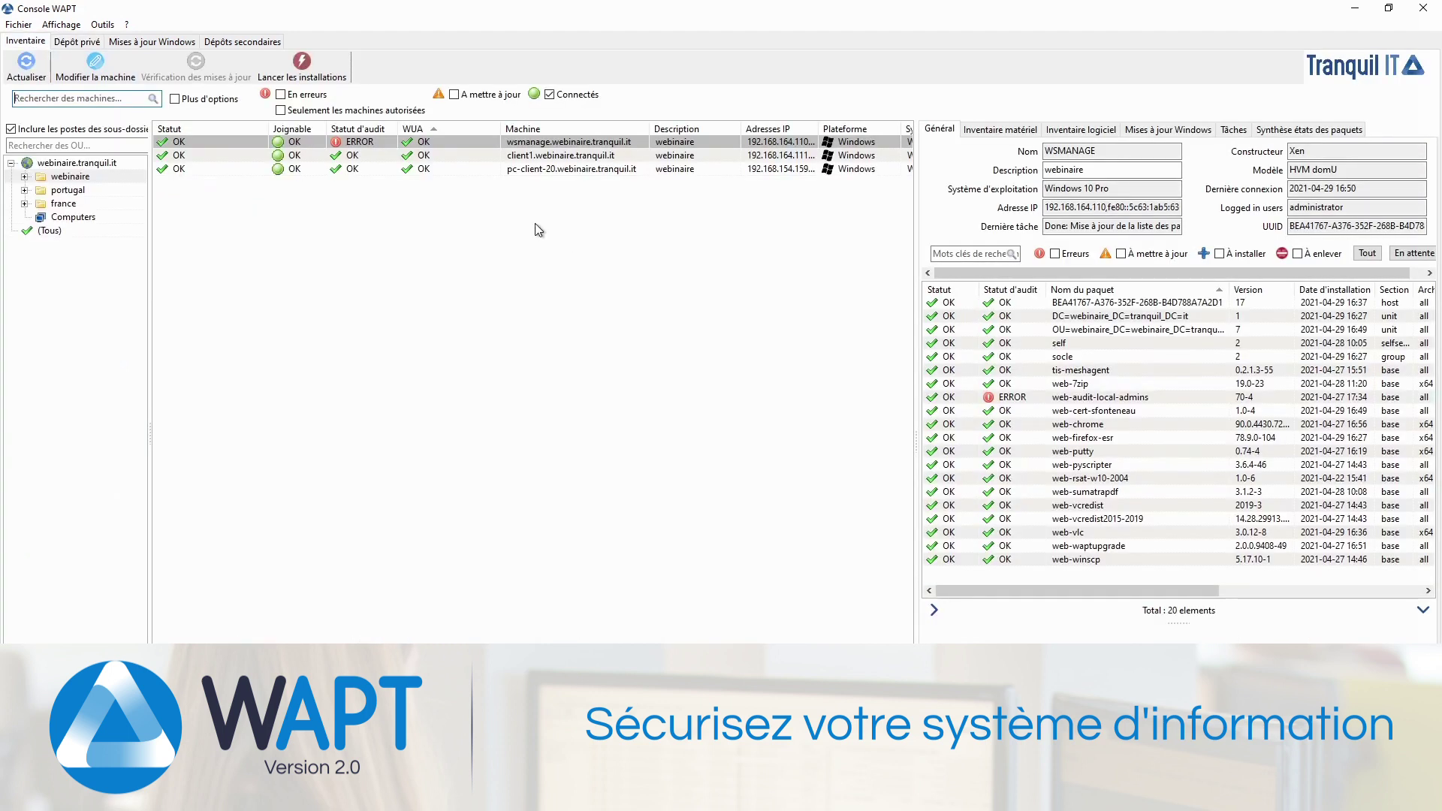
Step: Add web-adobereader to wsmanage's packages and save, entering the private key password
double_click(417, 143)
double_click(829, 291)
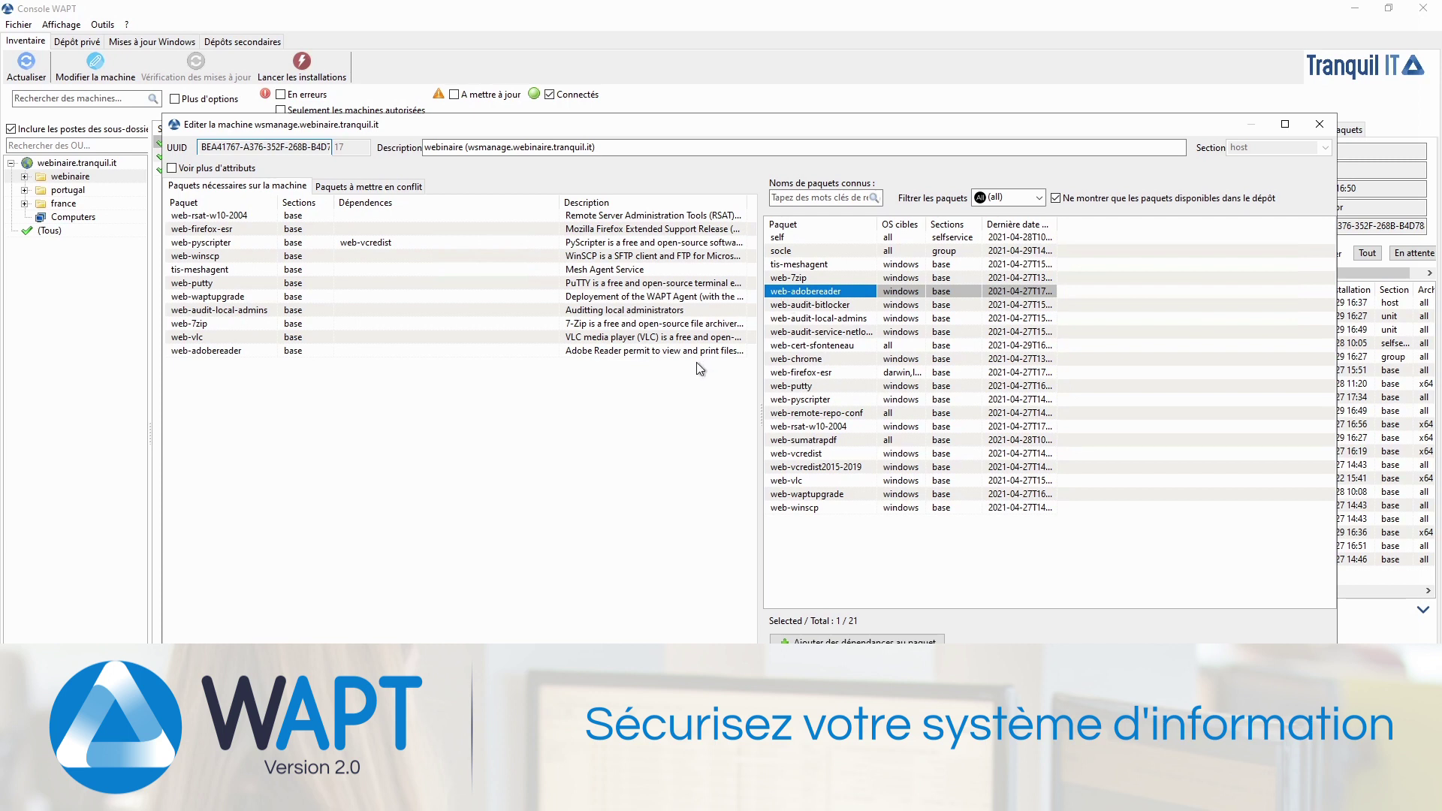
key("ctrl+s")
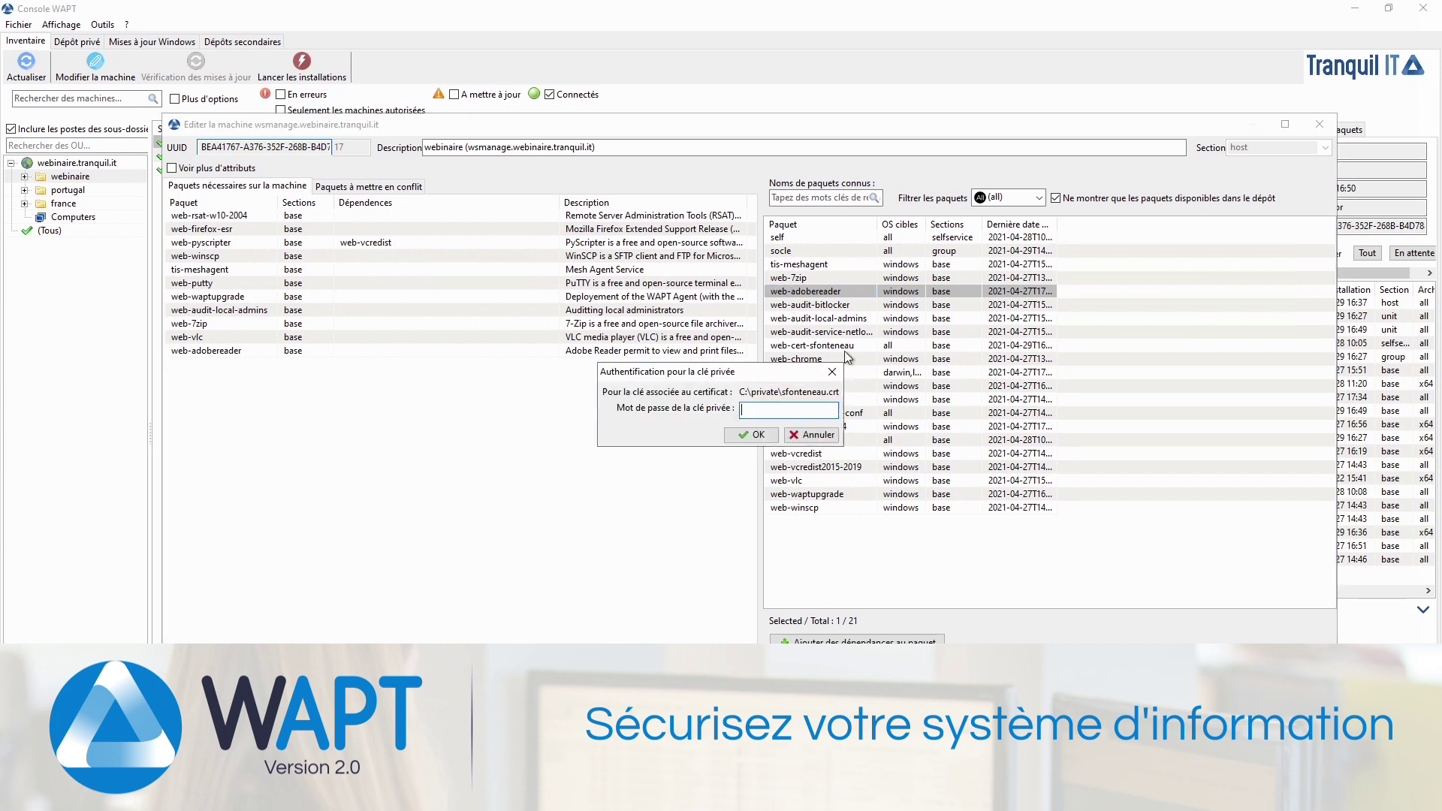
type("********")
key("Return")
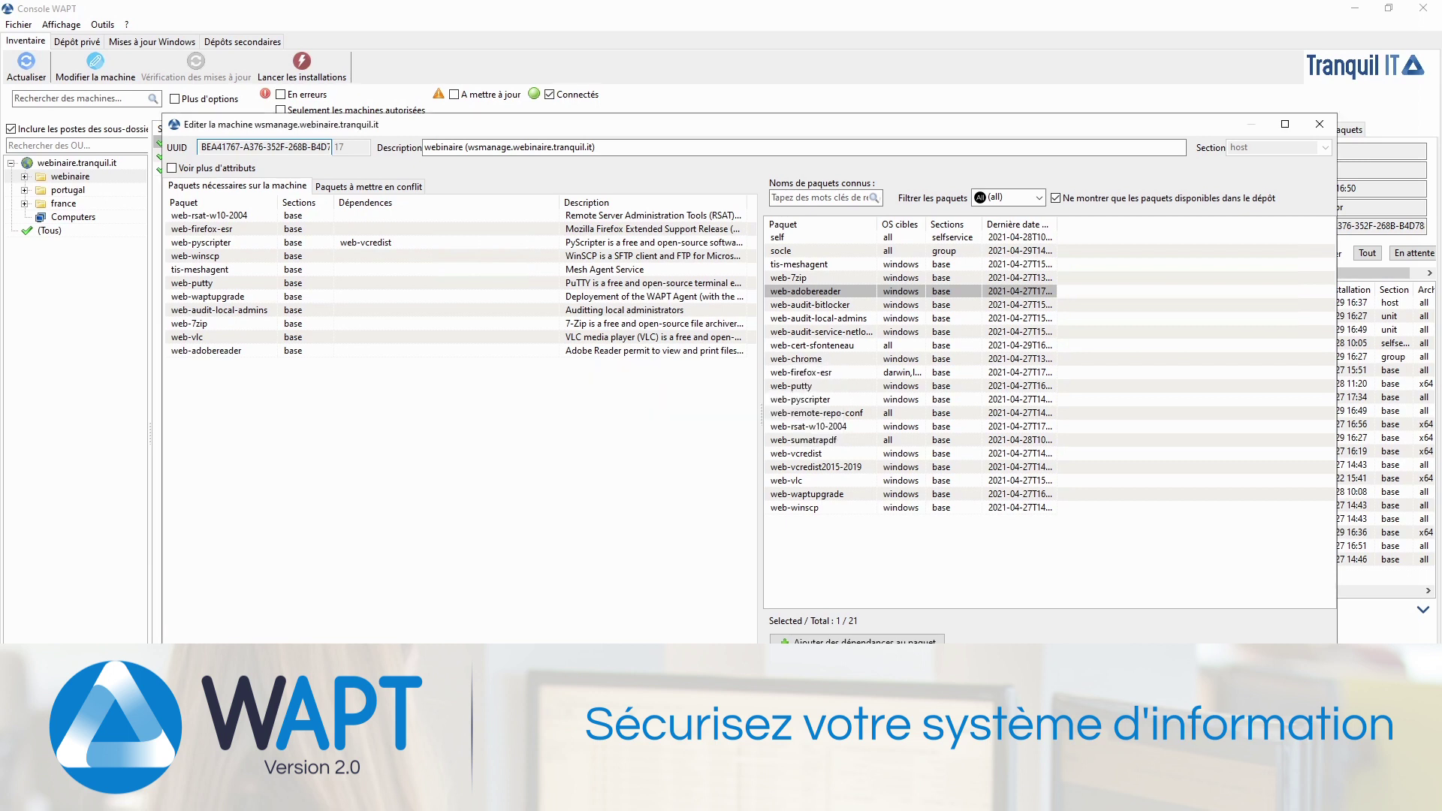
left_click(819, 397)
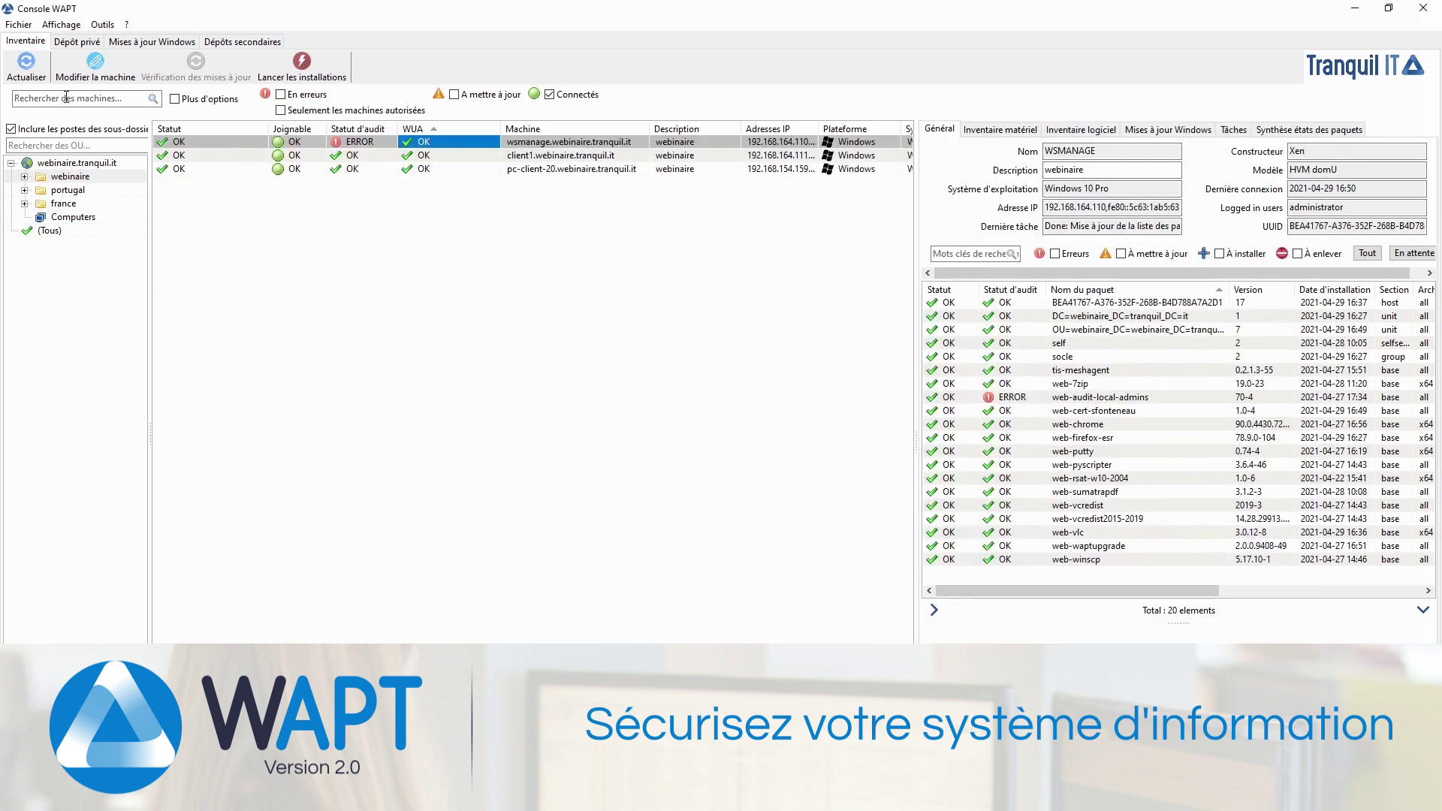
Step: Refresh the inventory to see web-adobereader pending on wsmanage and follow its progress
left_click(28, 73)
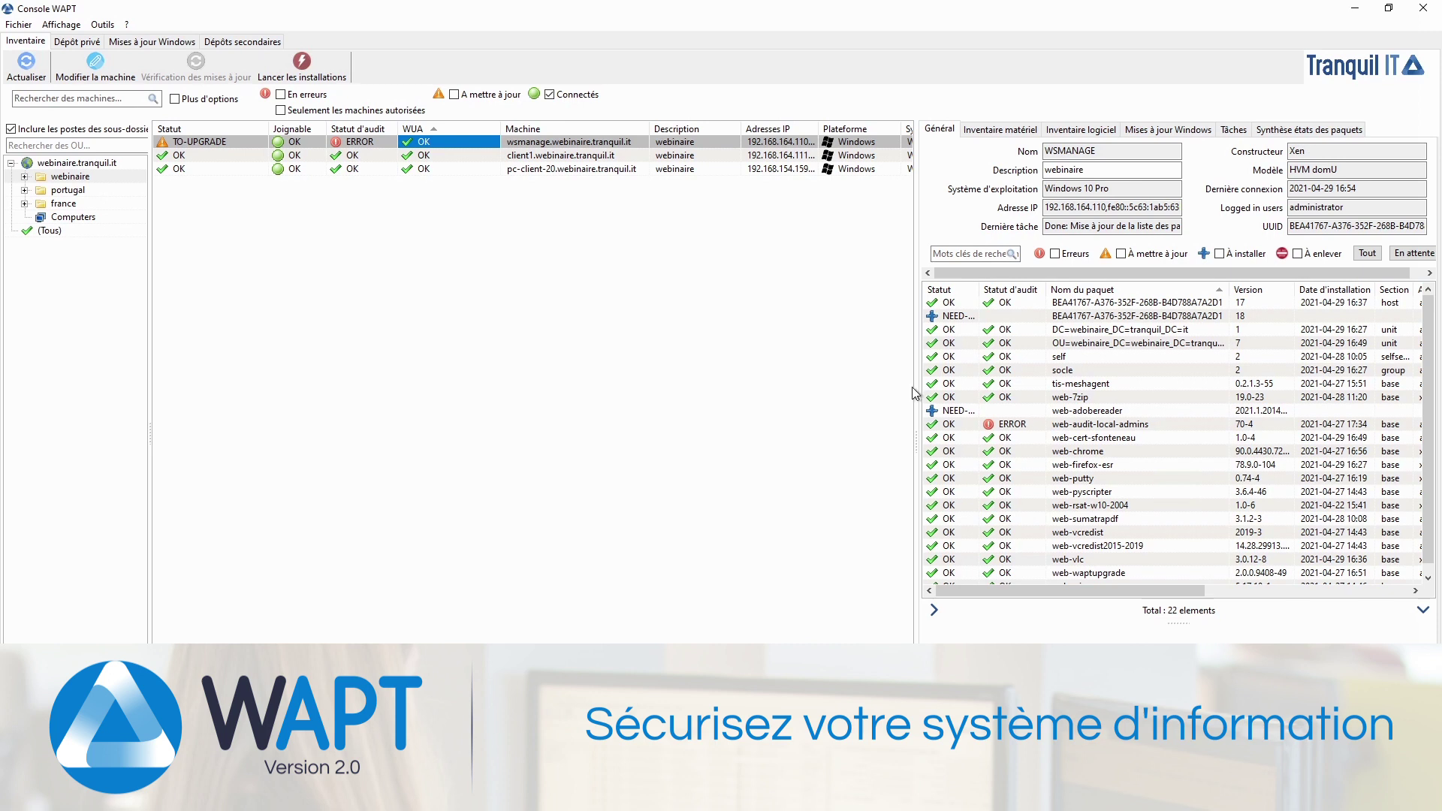
left_click_drag(916, 426, 877, 425)
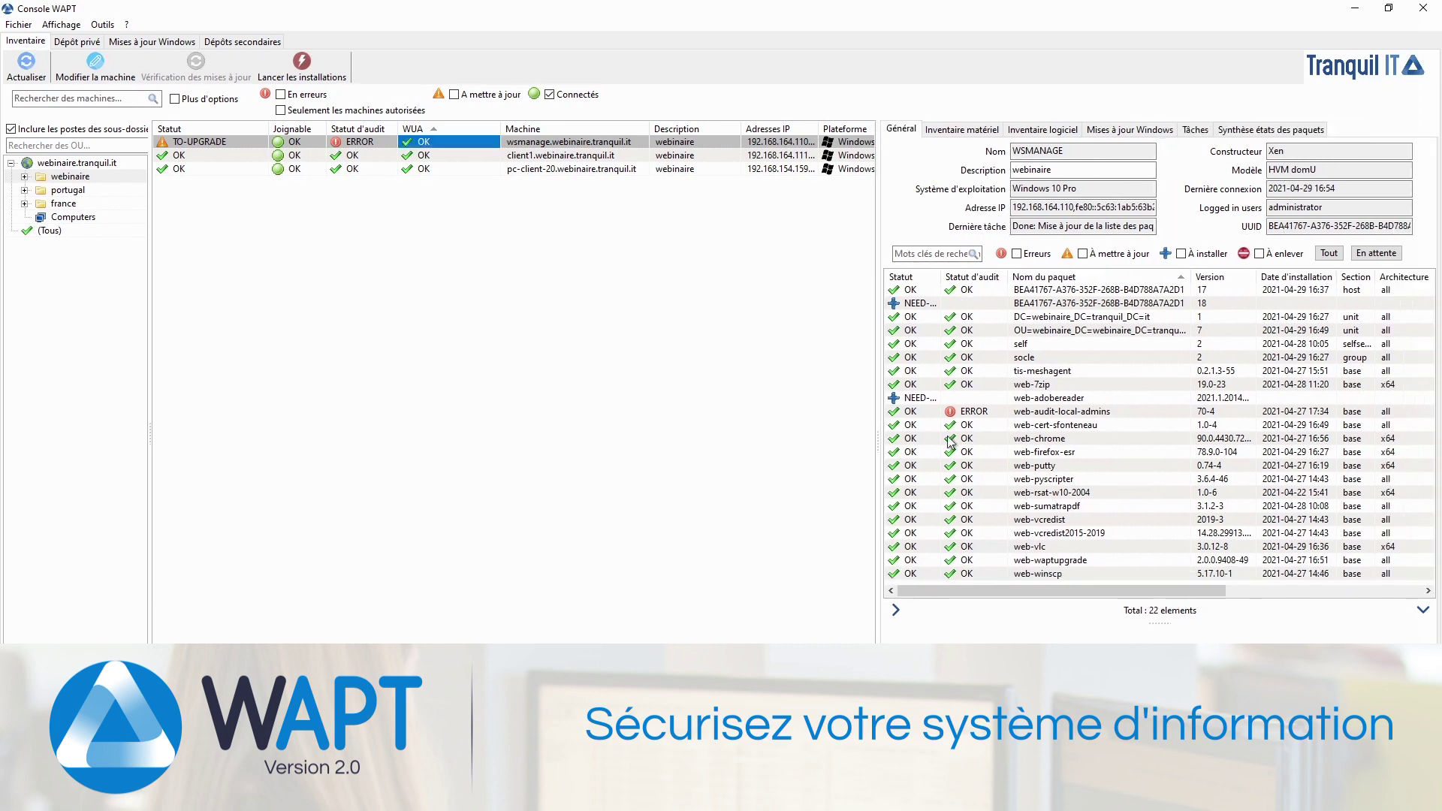
left_click(29, 63)
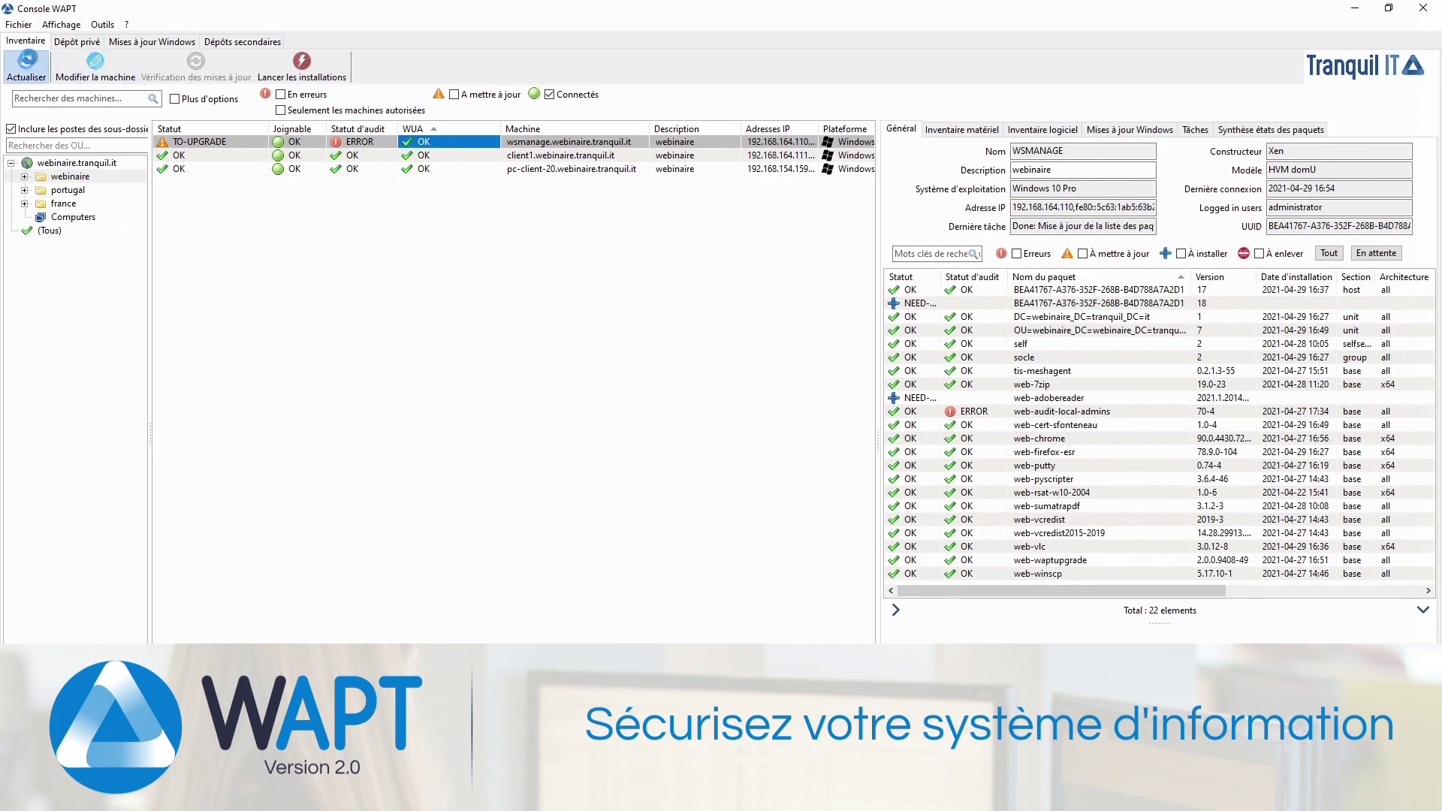